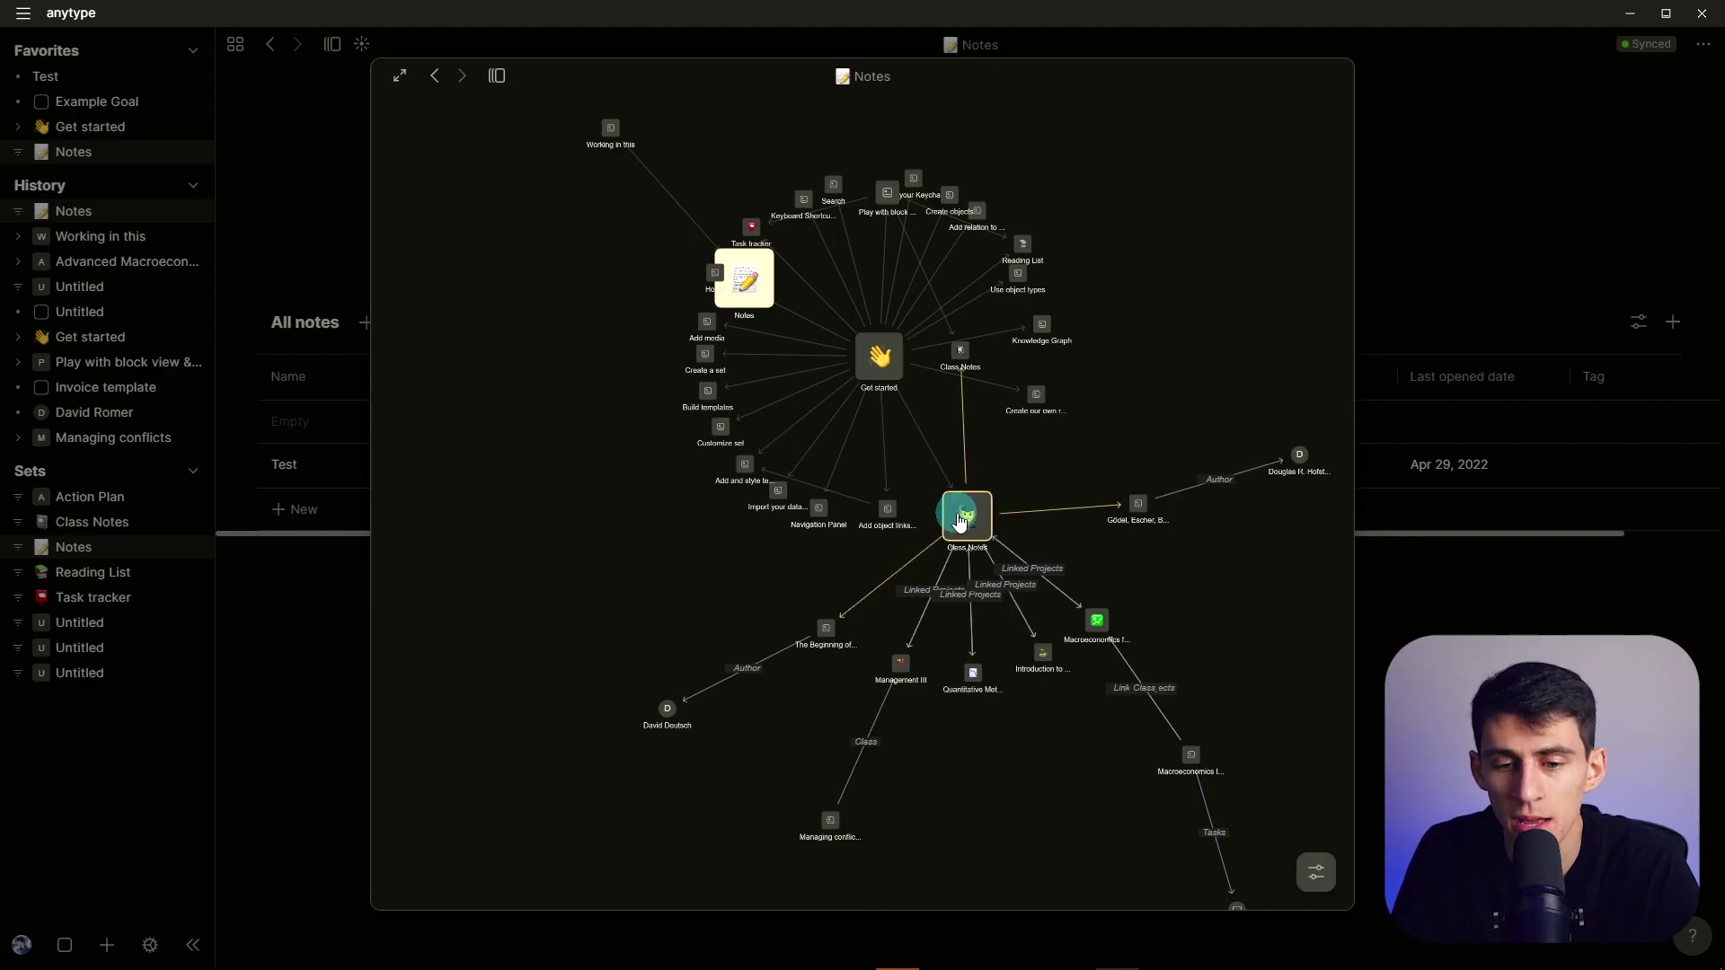
- Preview the Class Notes project in the graph and trace the page links between Notes, Home and Working in this
{"action": "left_click", "coordinate": [959, 521]}
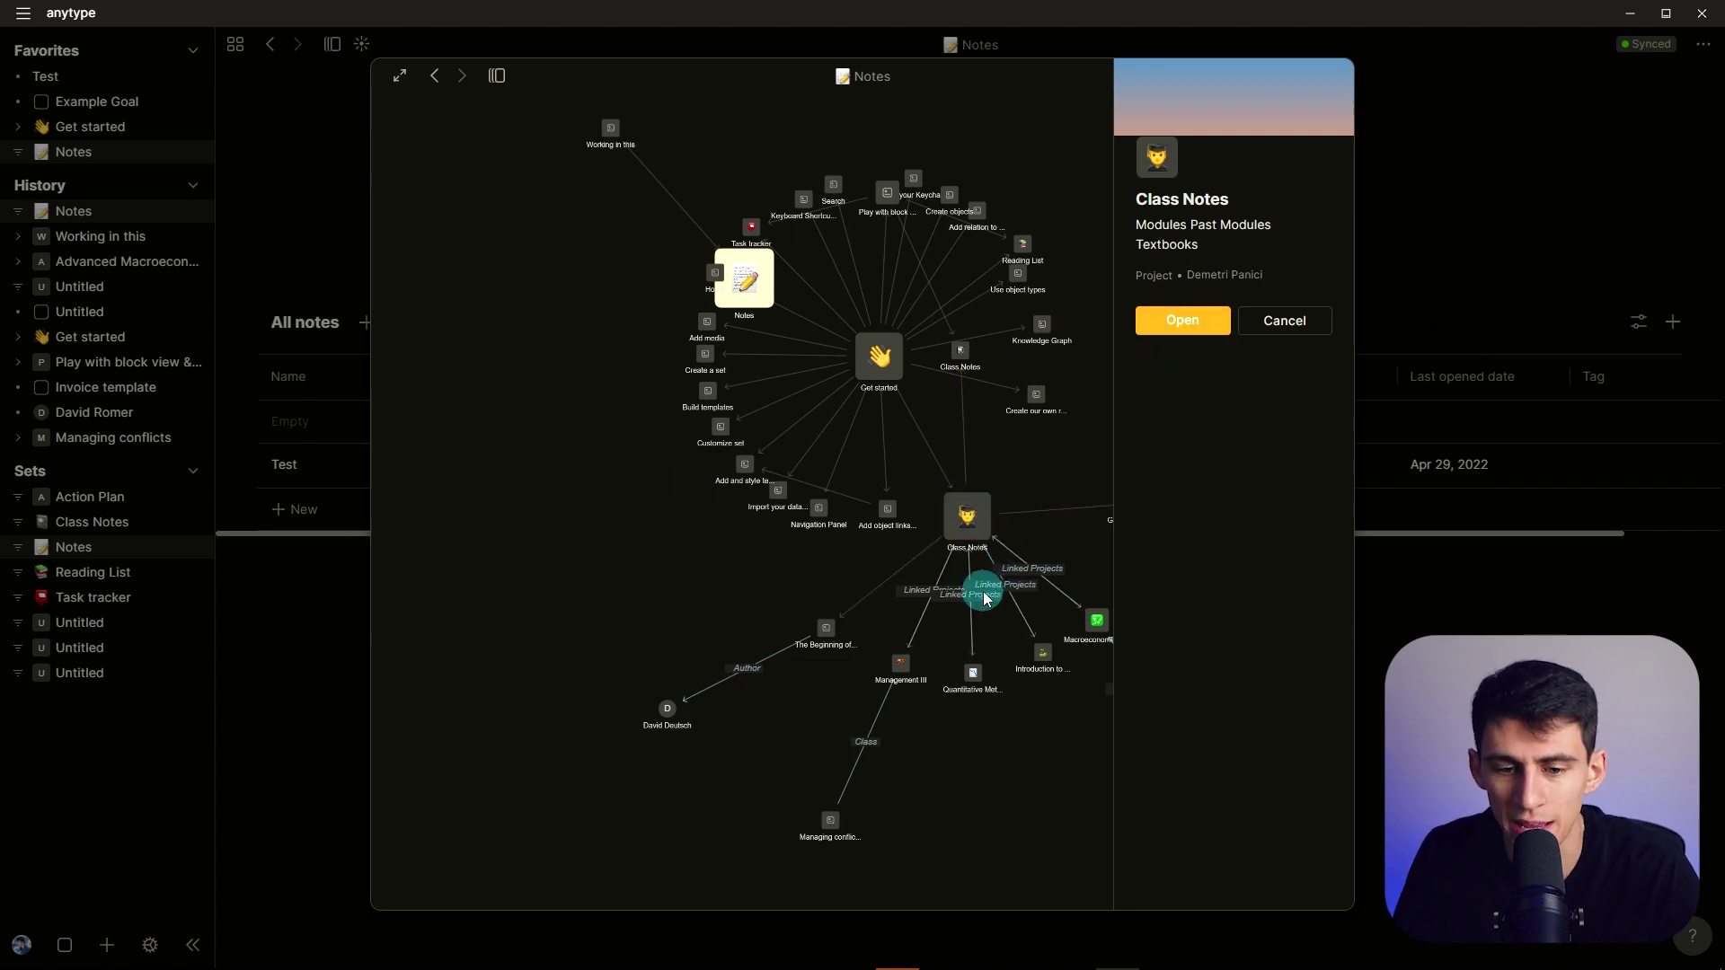
{"action": "left_click", "coordinate": [495, 76]}
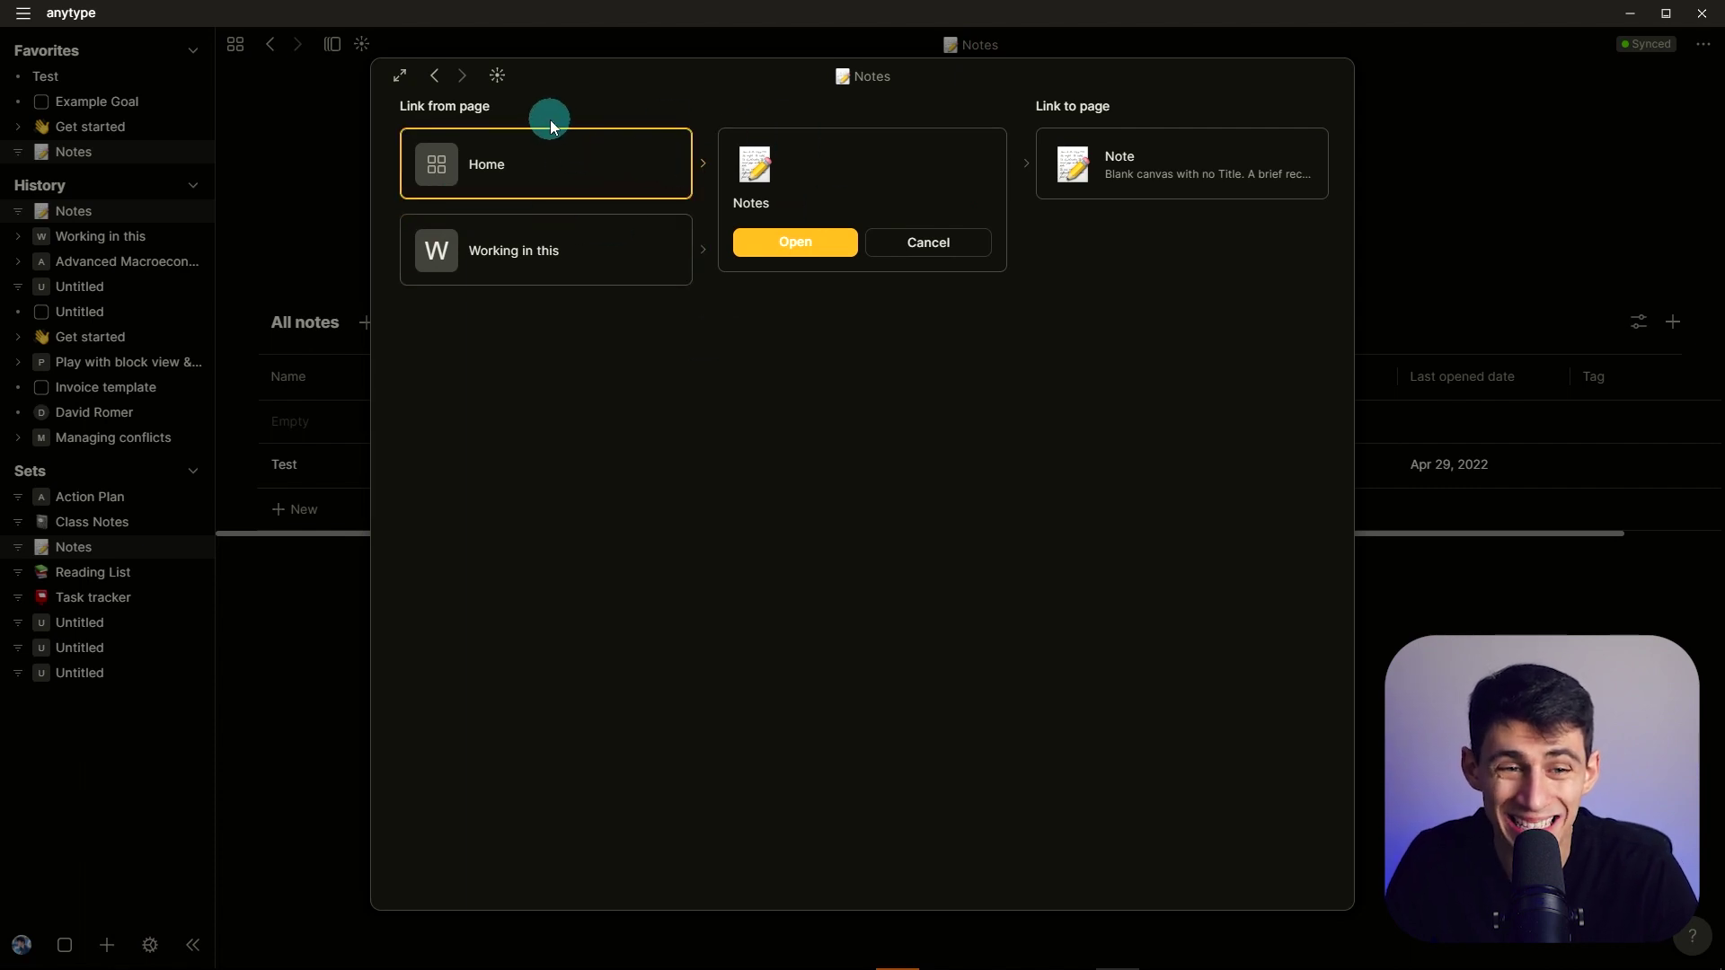
{"action": "left_click", "coordinate": [598, 180]}
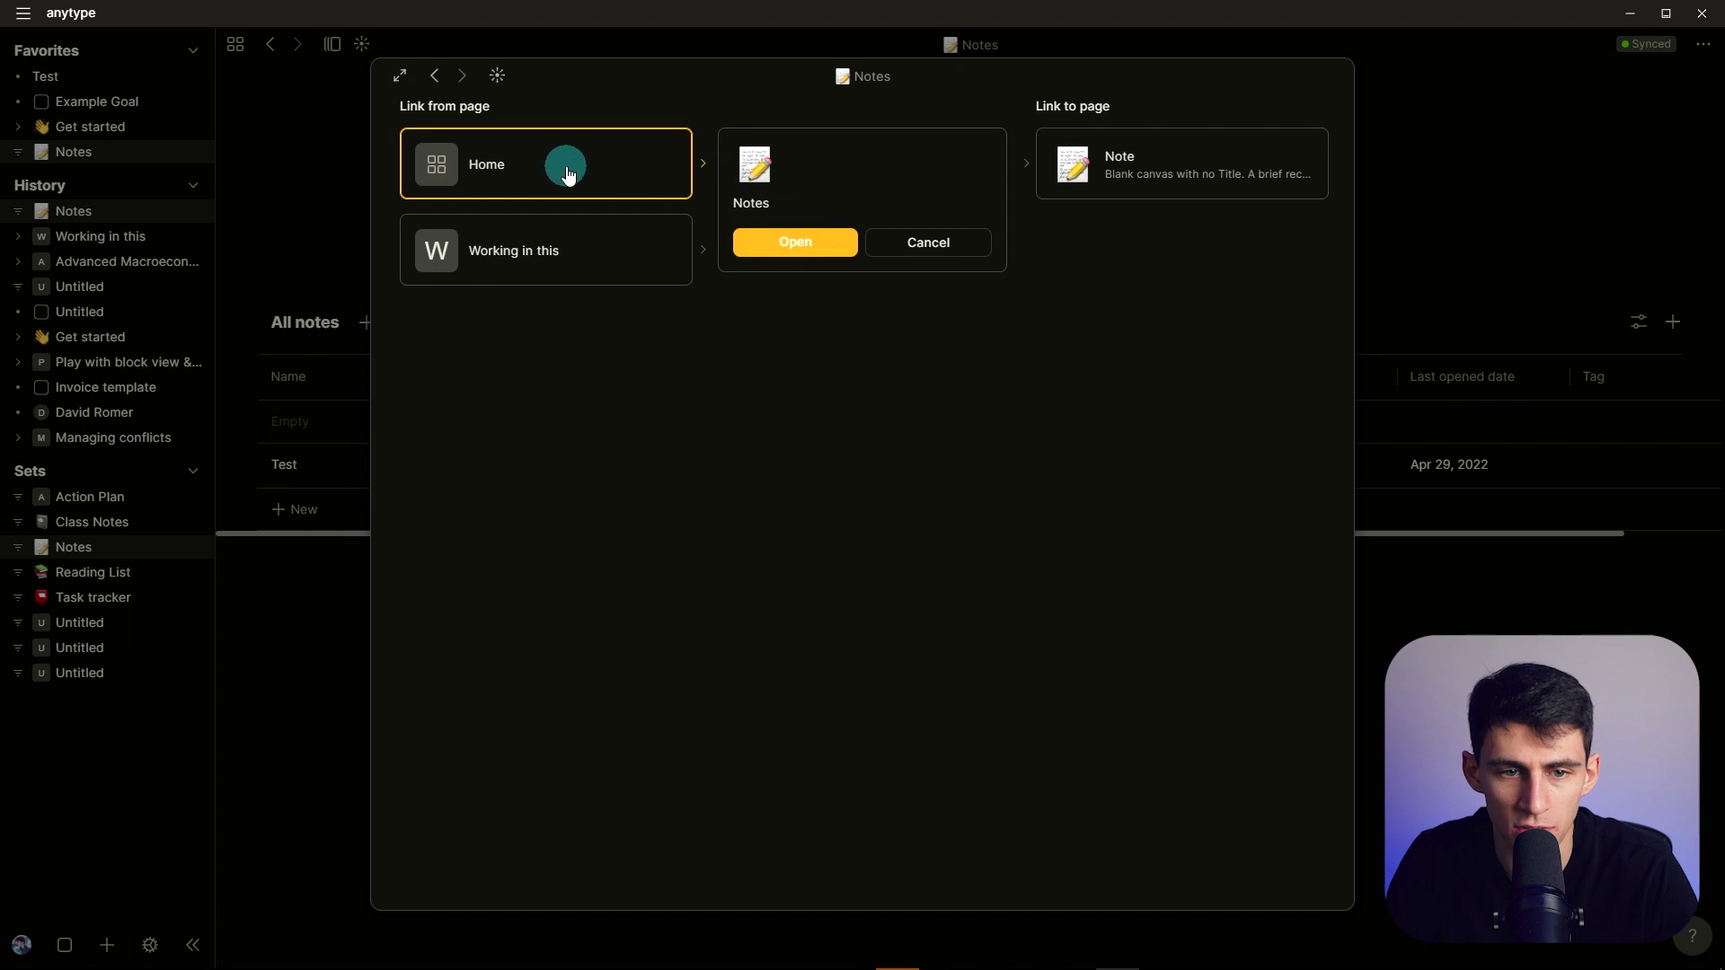
{"action": "left_click", "coordinate": [848, 322]}
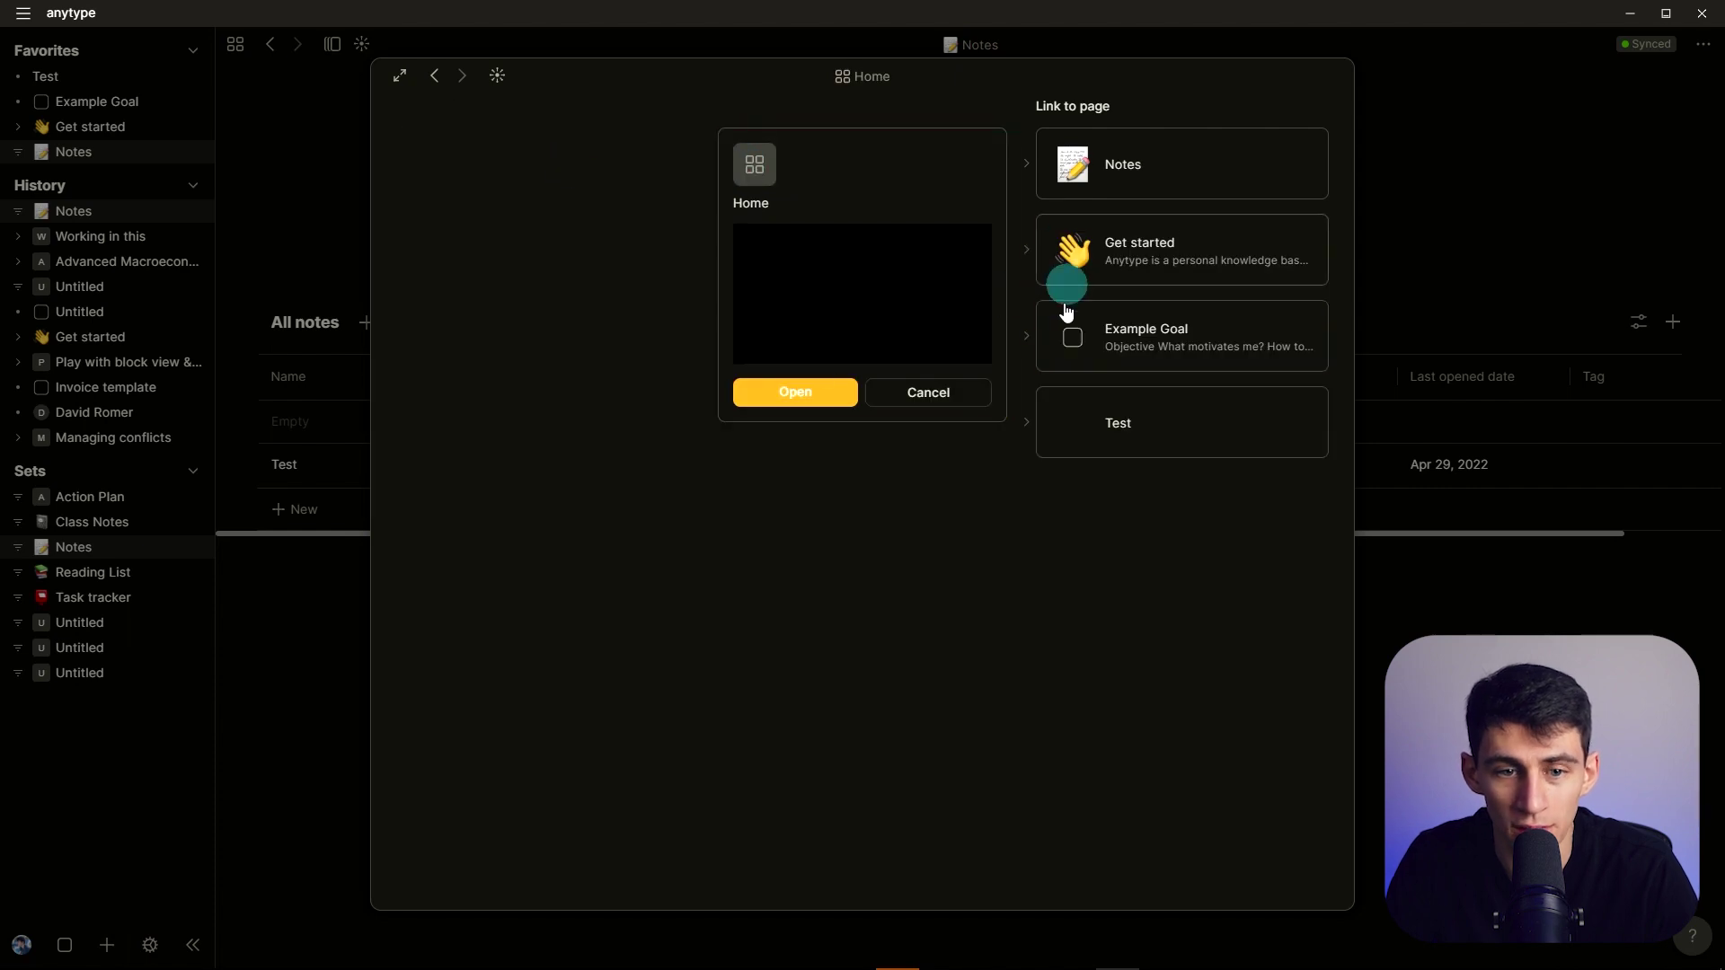
{"action": "left_click", "coordinate": [1049, 171]}
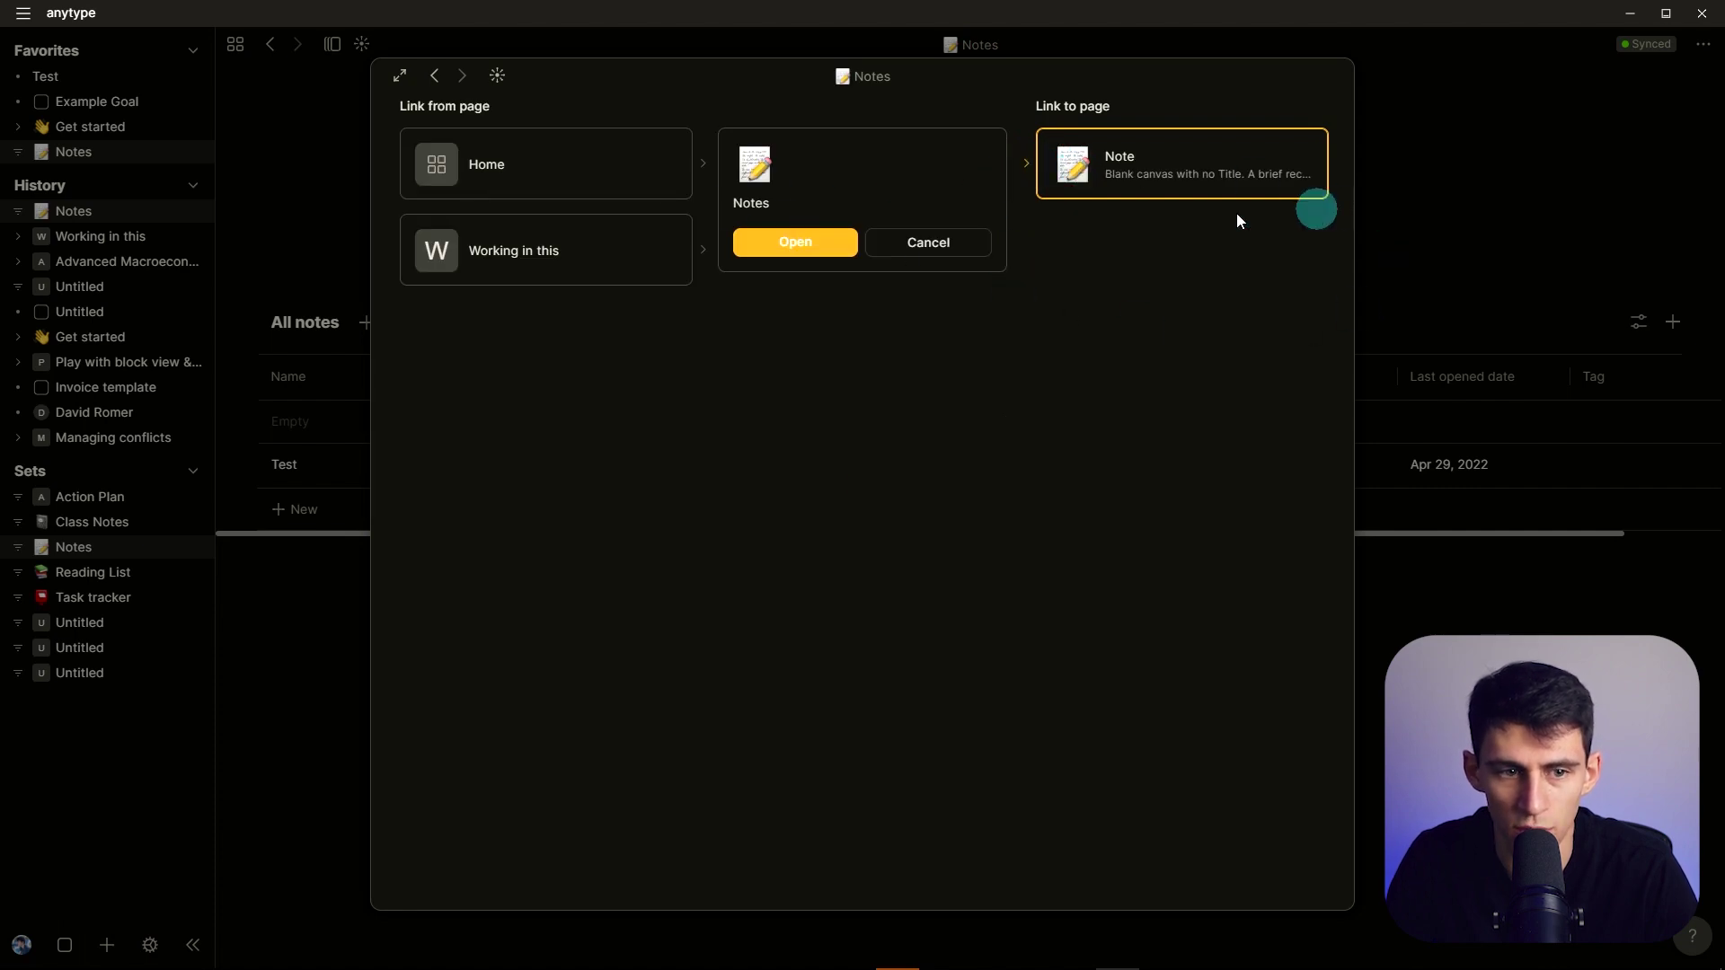
{"action": "left_click", "coordinate": [578, 243]}
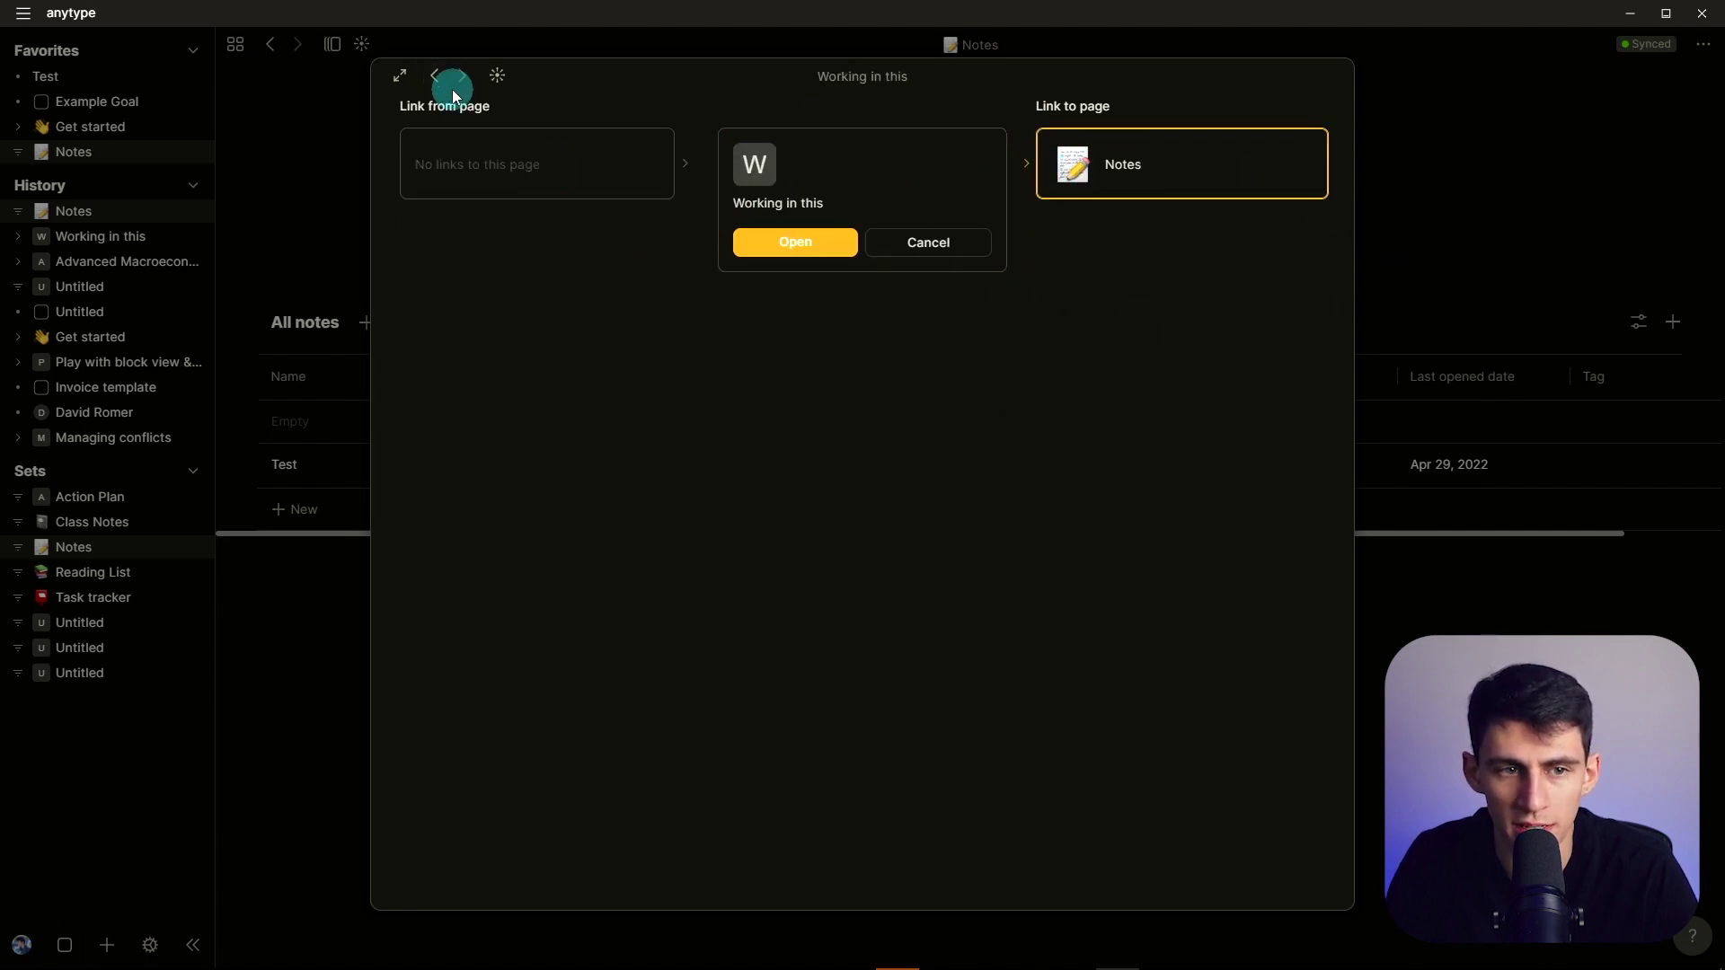
{"action": "left_click", "coordinate": [437, 77]}
- Return to the graph of Notes and open the Get started page from its node
{"action": "left_click", "coordinate": [499, 79]}
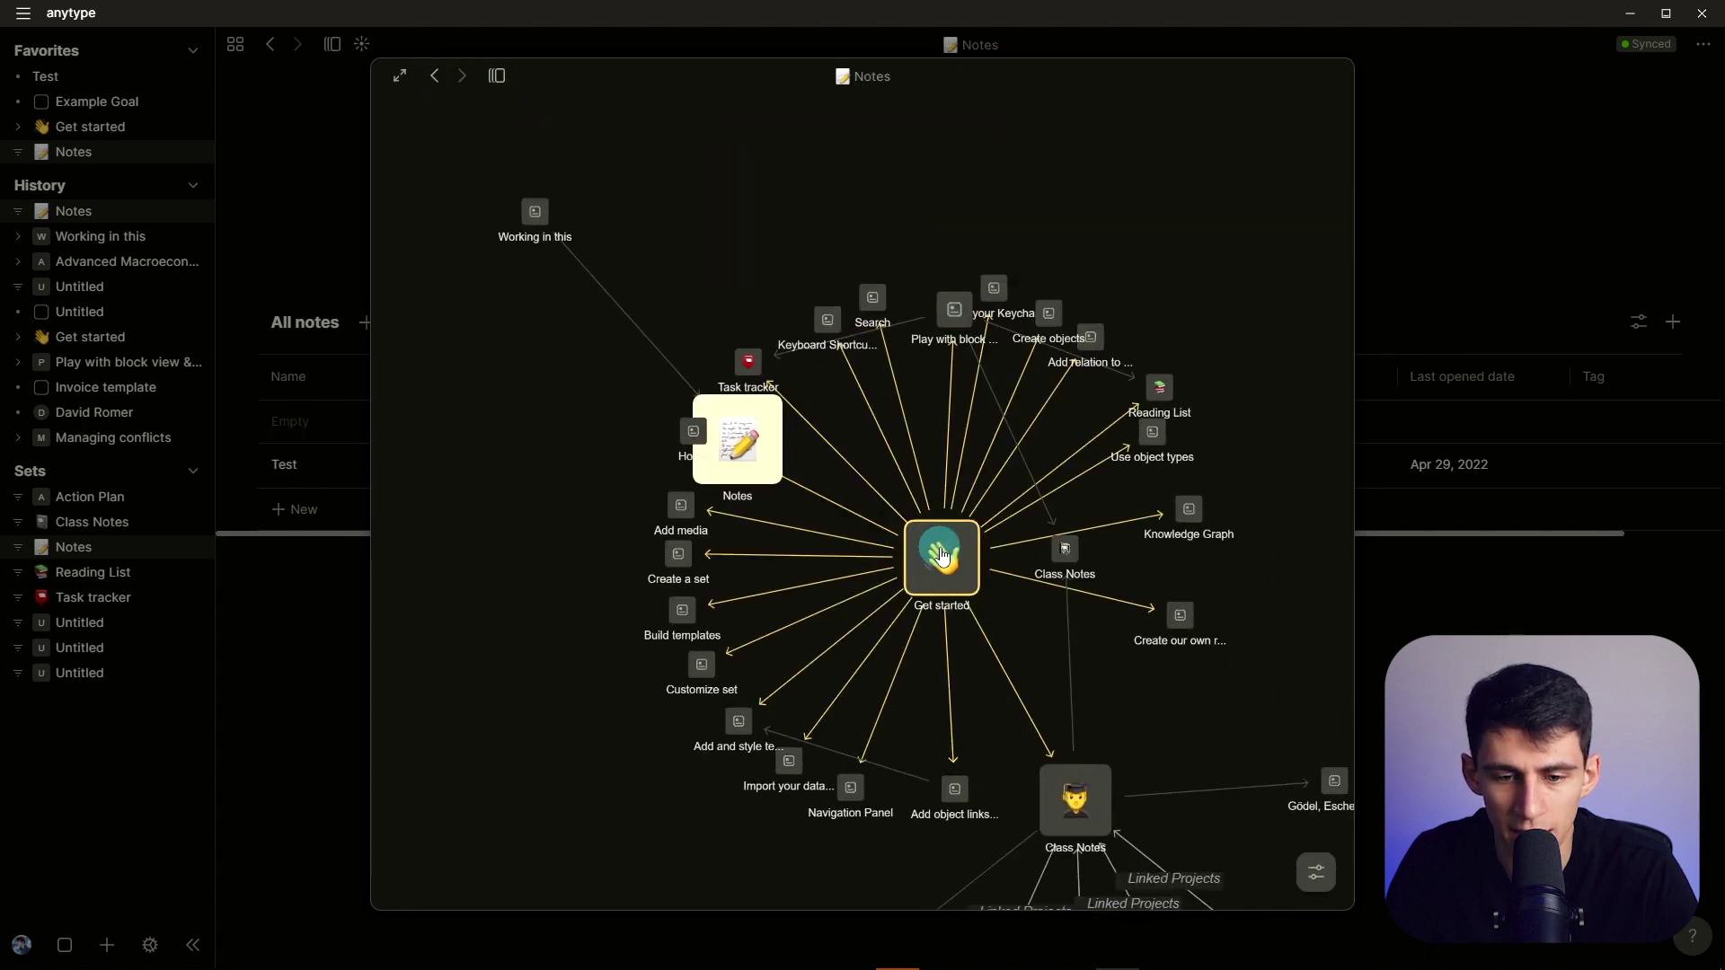
{"action": "left_click", "coordinate": [942, 557]}
{"action": "left_click", "coordinate": [1200, 310]}
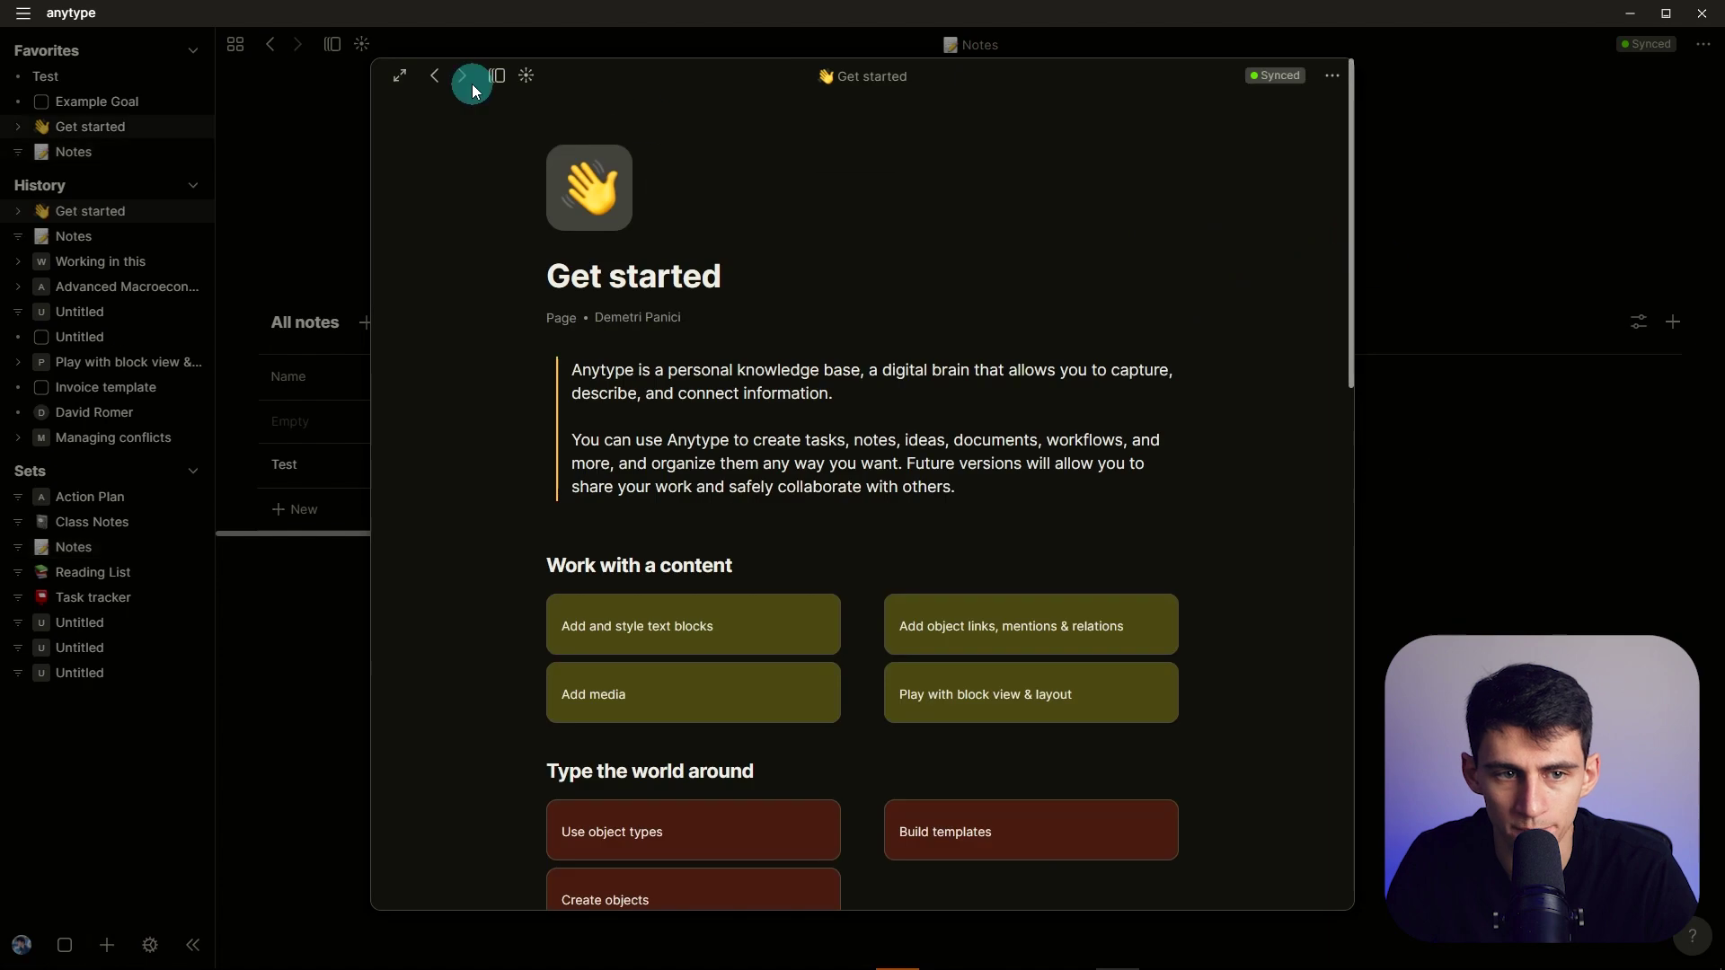
- Examine which pages link to and from Get started in the Navigation view
{"action": "left_click", "coordinate": [495, 77]}
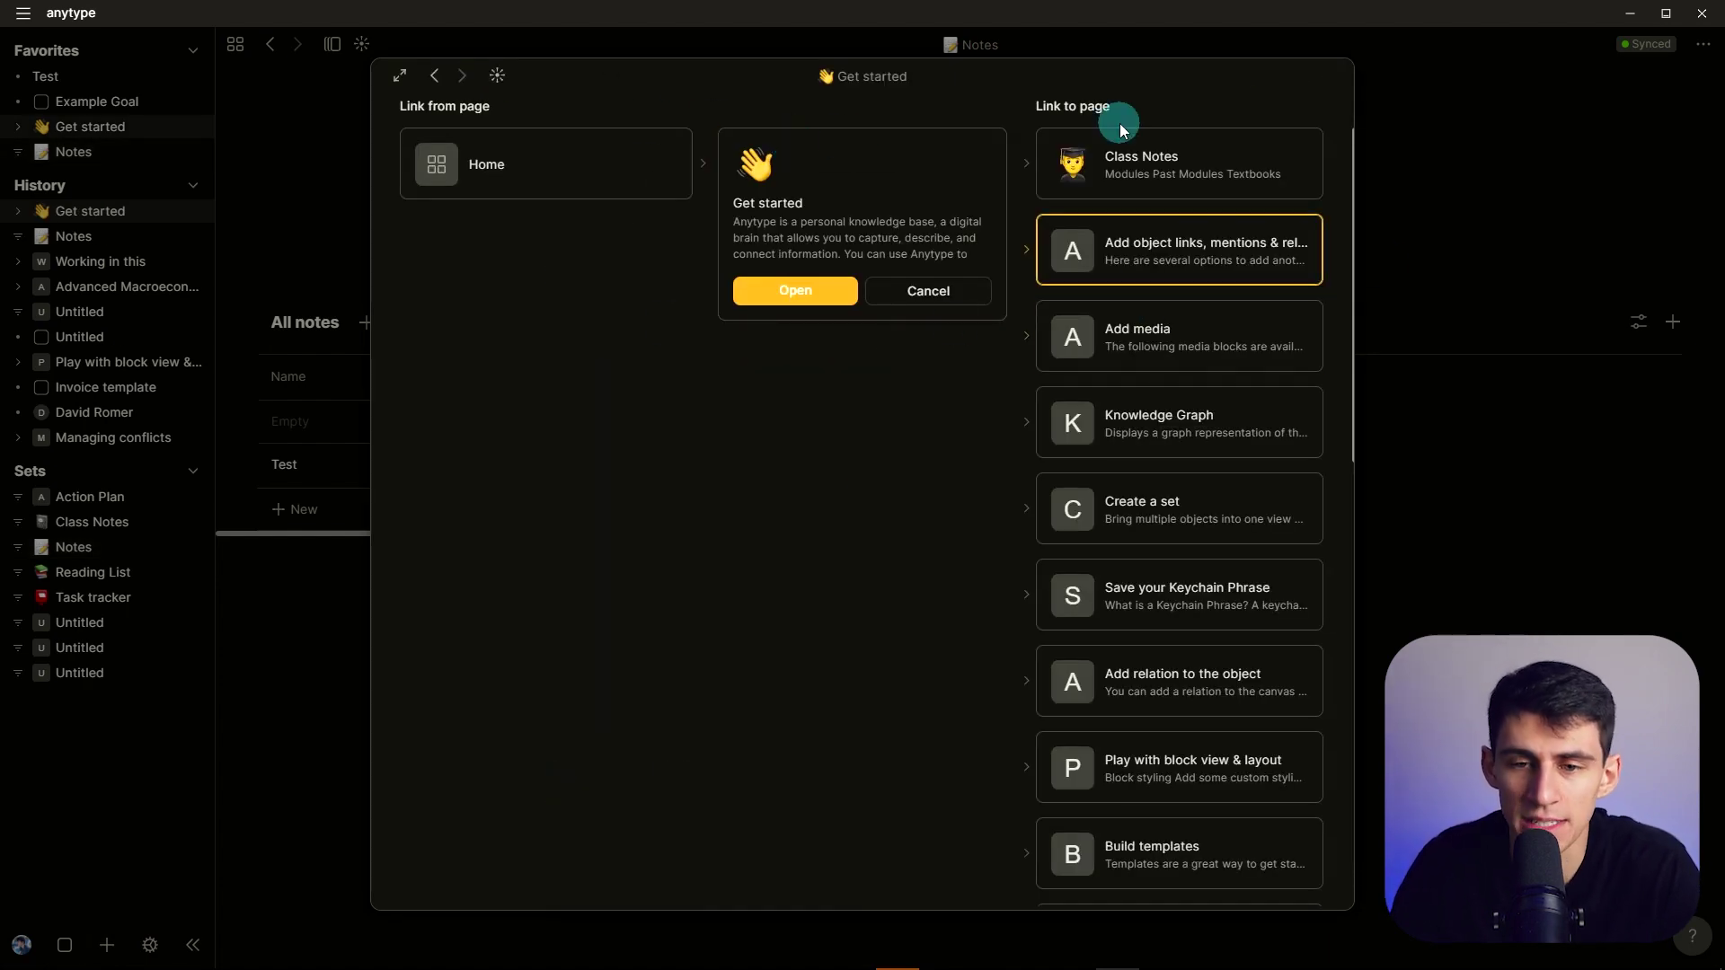
{"action": "scroll", "coordinate": [1118, 168], "scroll_direction": "down", "scroll_amount": 1}
{"action": "scroll", "coordinate": [1119, 168], "scroll_direction": "down", "scroll_amount": 6}
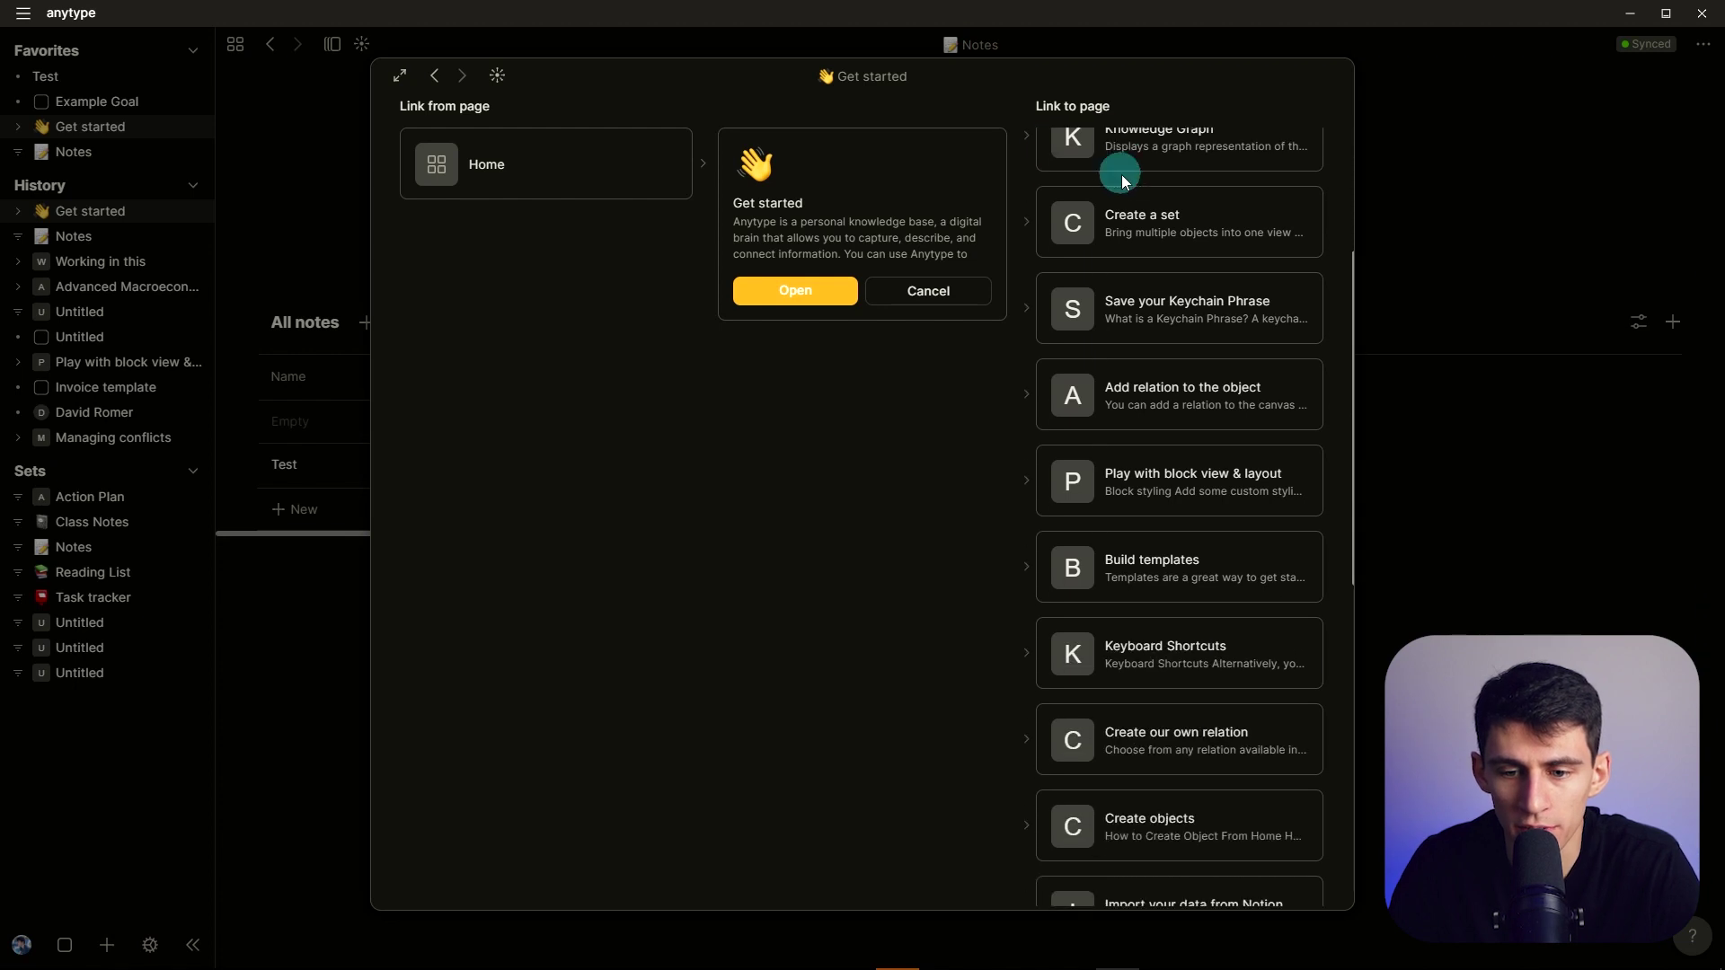
{"action": "scroll", "coordinate": [1198, 531], "scroll_direction": "up", "scroll_amount": 7}
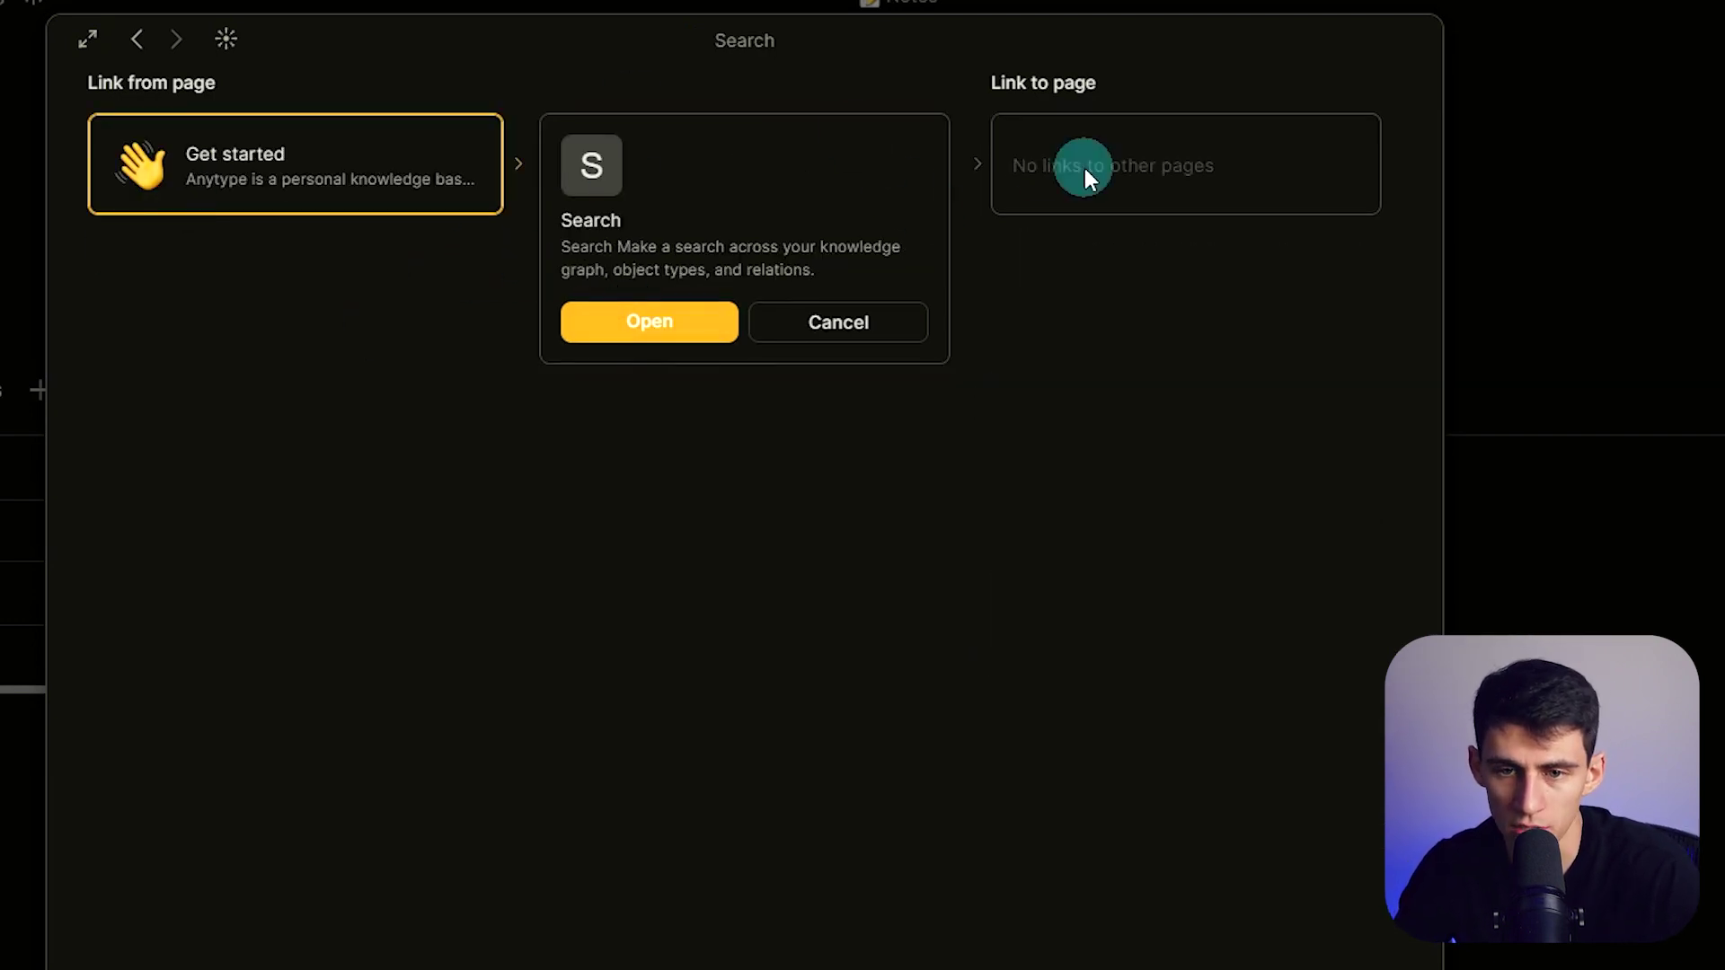
- Open the Search page and explore its graph out to the book nodes linked to Class Notes
{"action": "left_click", "coordinate": [582, 310]}
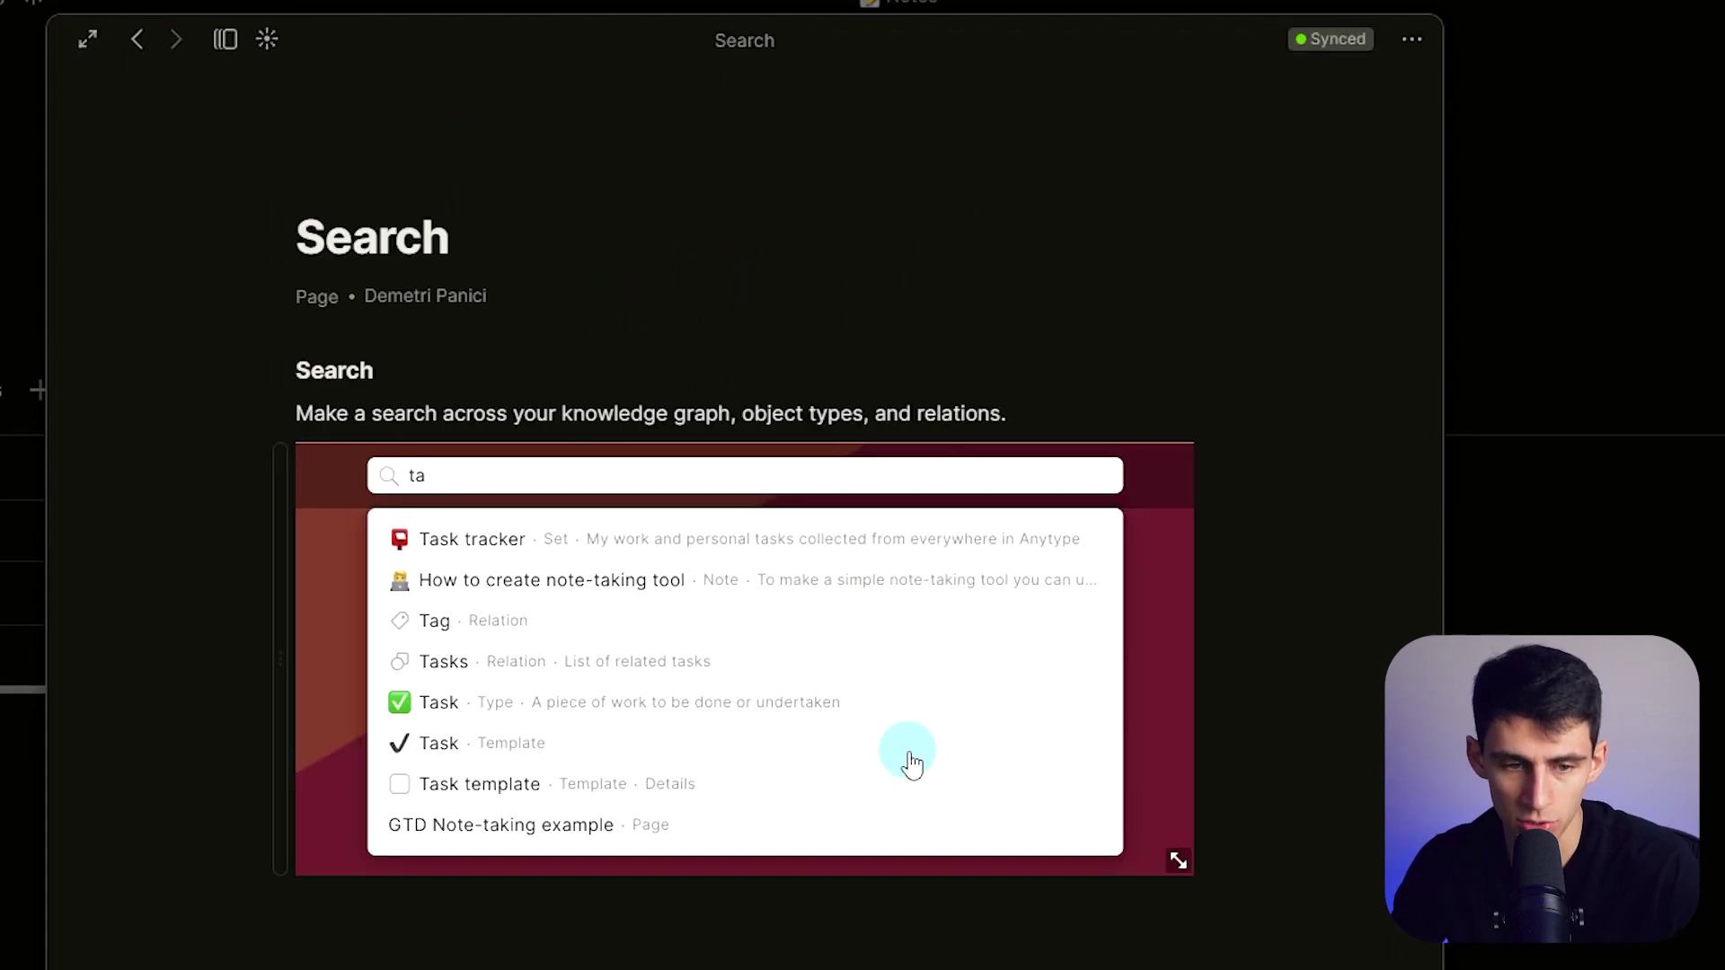
{"action": "left_click", "coordinate": [267, 39]}
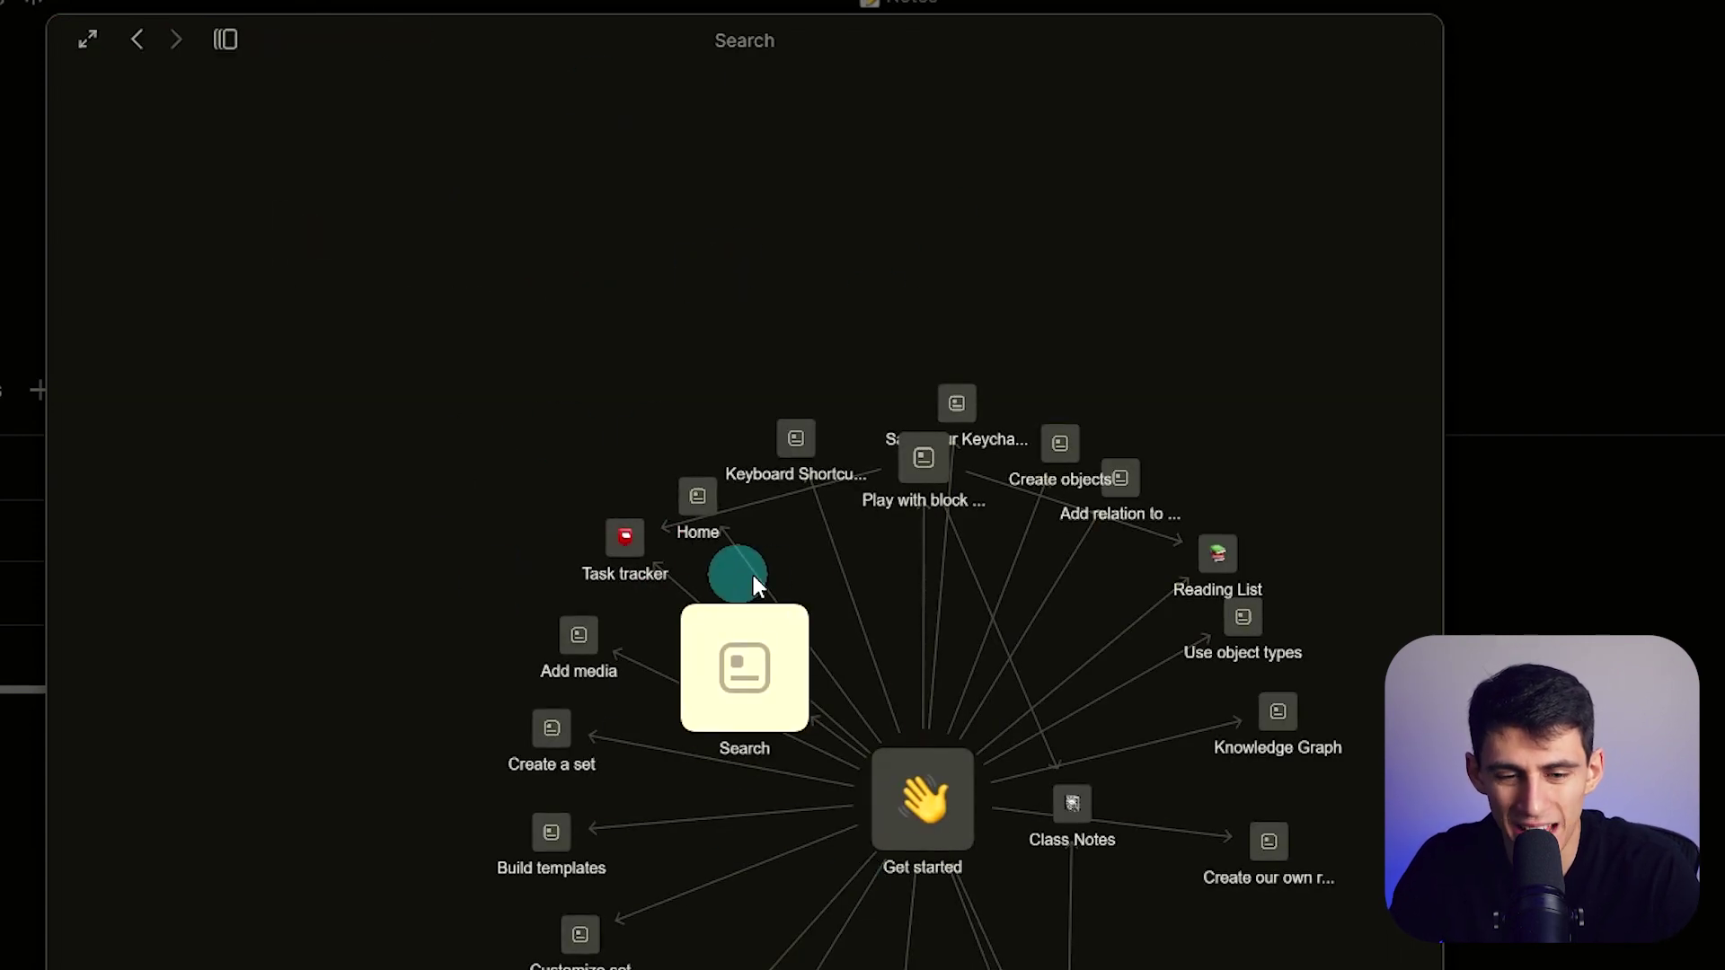
{"action": "left_click_drag", "start_coordinate": [844, 633], "coordinate": [747, 548]}
{"action": "scroll", "coordinate": [814, 585], "scroll_direction": "up", "scroll_amount": 1}
{"action": "left_click_drag", "start_coordinate": [1123, 912], "coordinate": [858, 357]}
{"action": "left_click_drag", "start_coordinate": [1131, 504], "coordinate": [859, 648]}
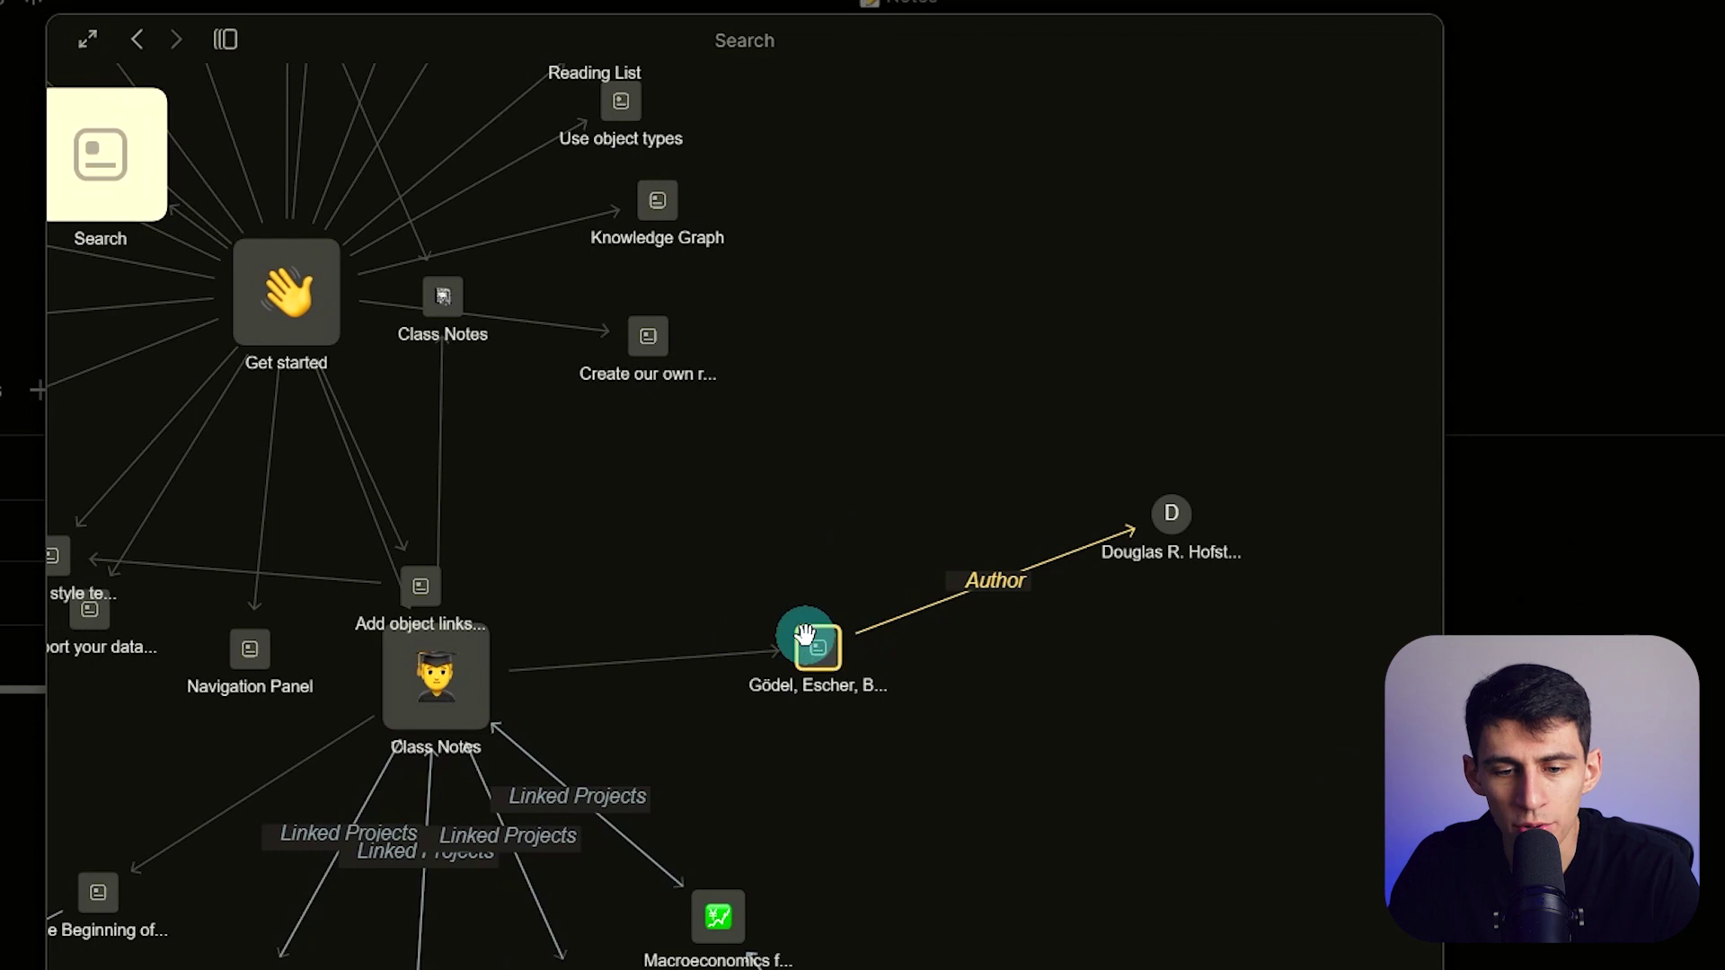
- Inspect the Gödel, Escher, Bach node in the Search graph and open the Class Notes project
{"action": "left_click", "coordinate": [816, 647]}
{"action": "left_click", "coordinate": [439, 679]}
{"action": "left_click", "coordinate": [1210, 395]}
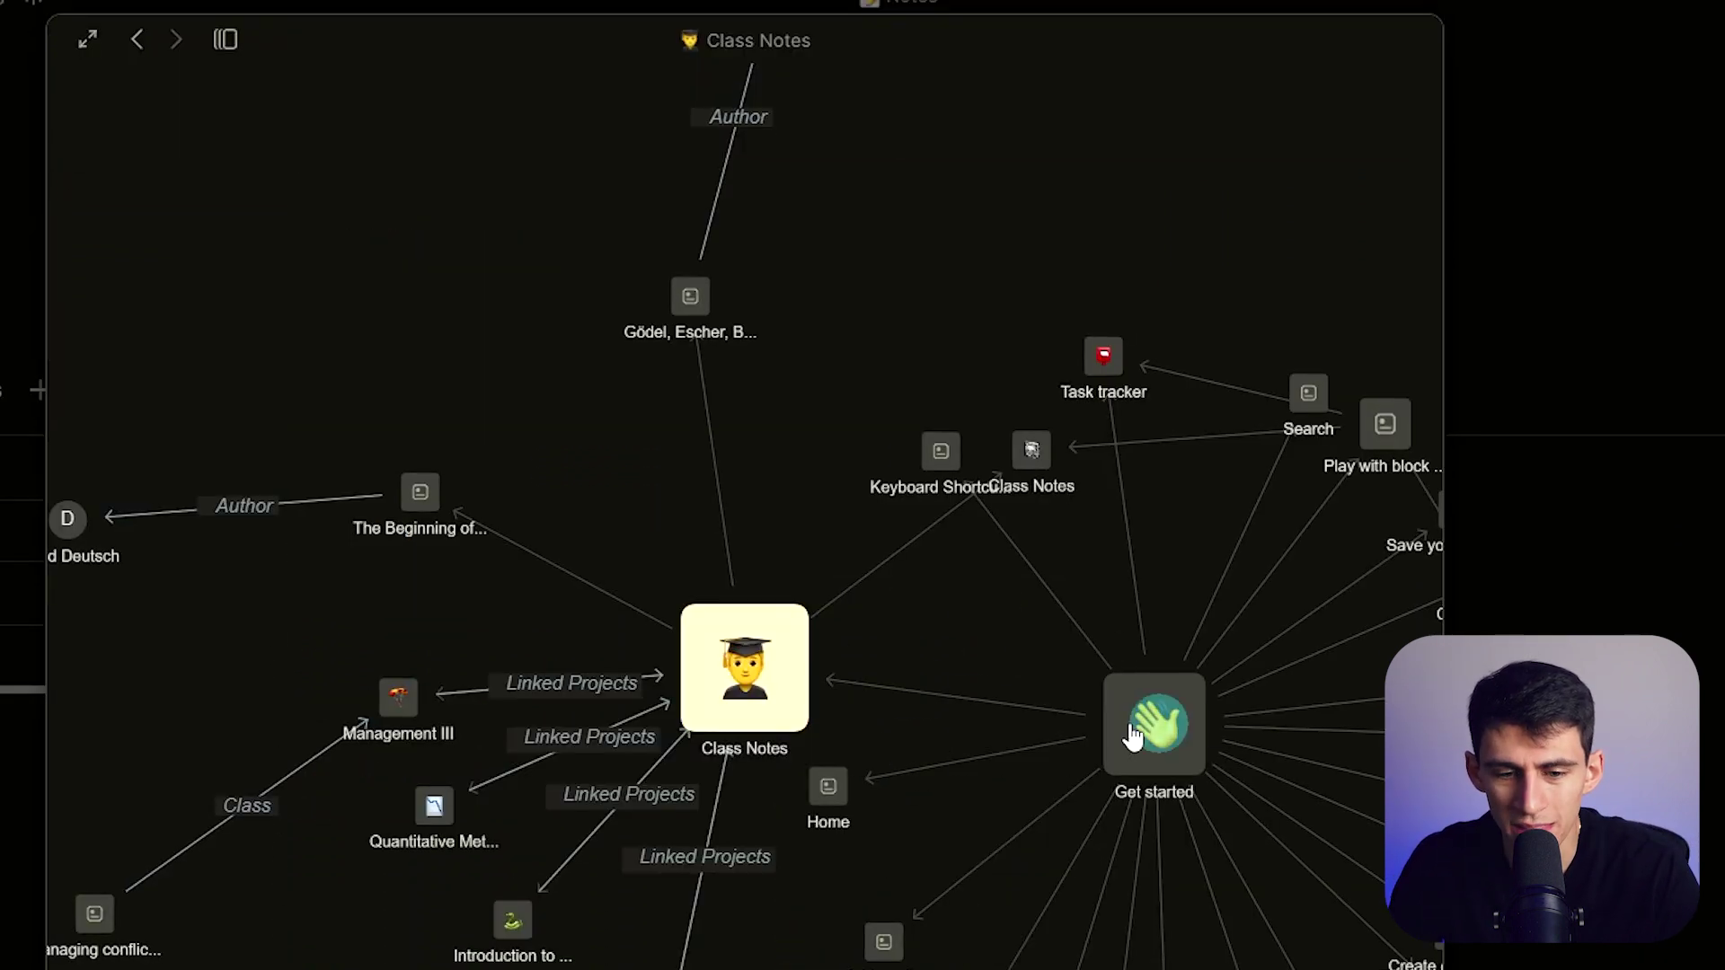
- Preview the Gödel, Escher, Bach book in the Class Notes graph and open the Class Notes project page
{"action": "left_click_drag", "start_coordinate": [925, 620], "coordinate": [947, 649]}
{"action": "scroll", "coordinate": [947, 646], "scroll_direction": "up", "scroll_amount": 1}
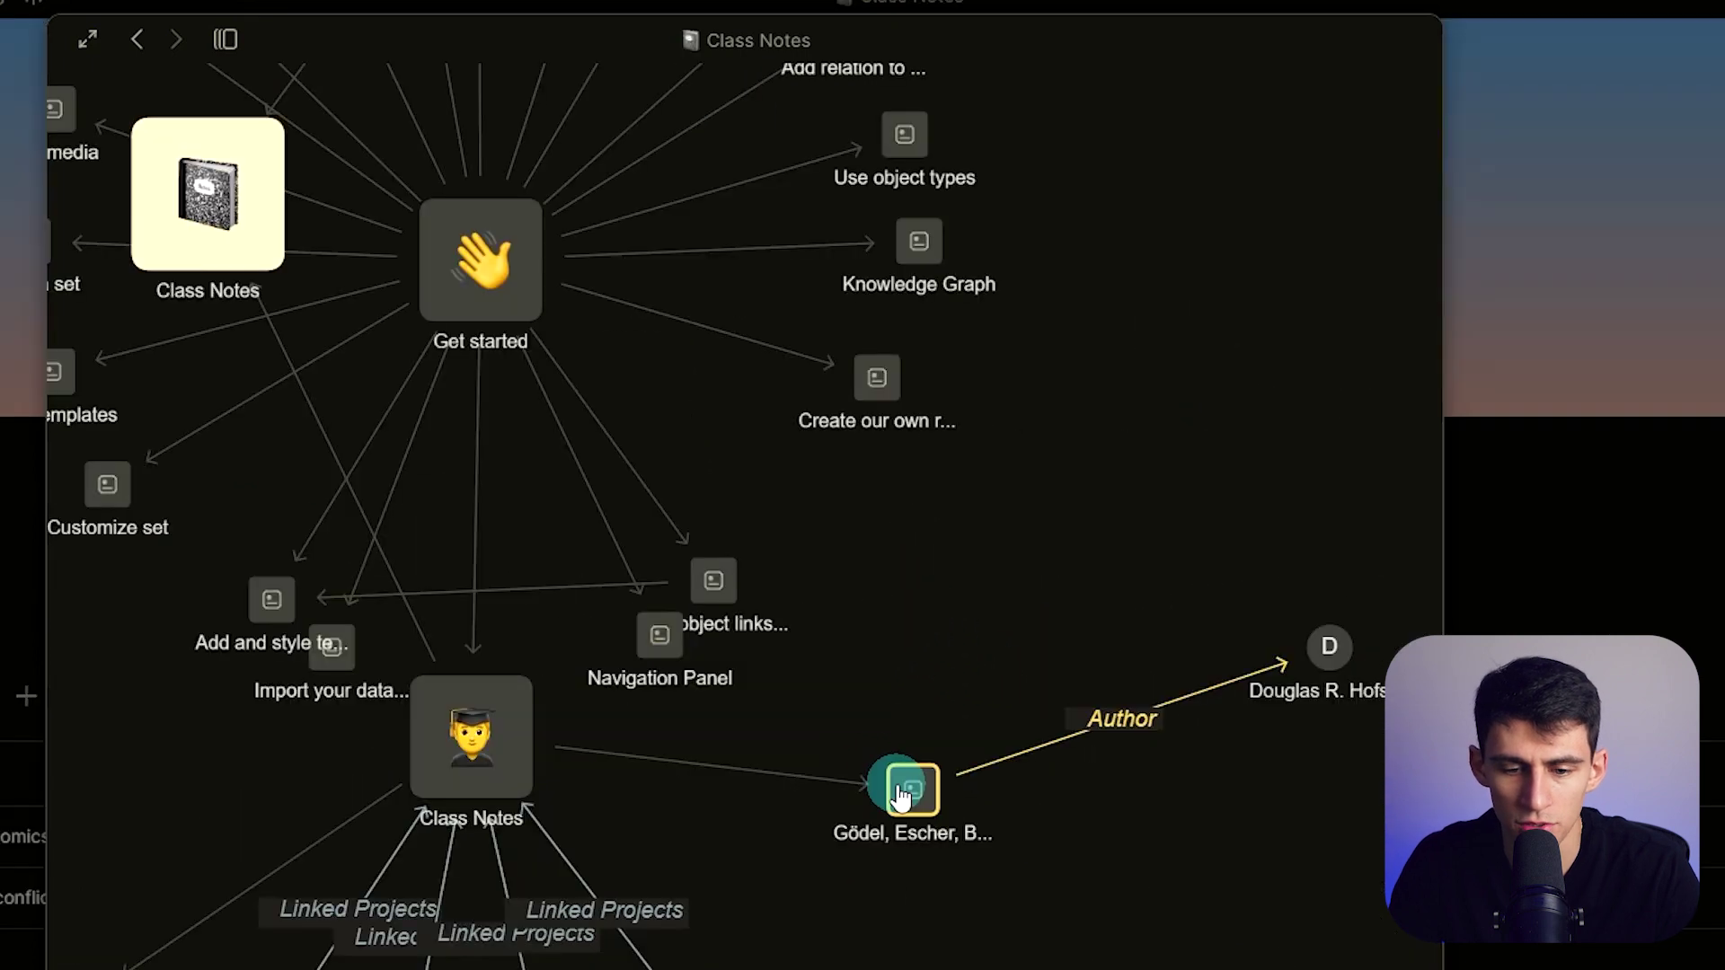
{"action": "left_click", "coordinate": [901, 796]}
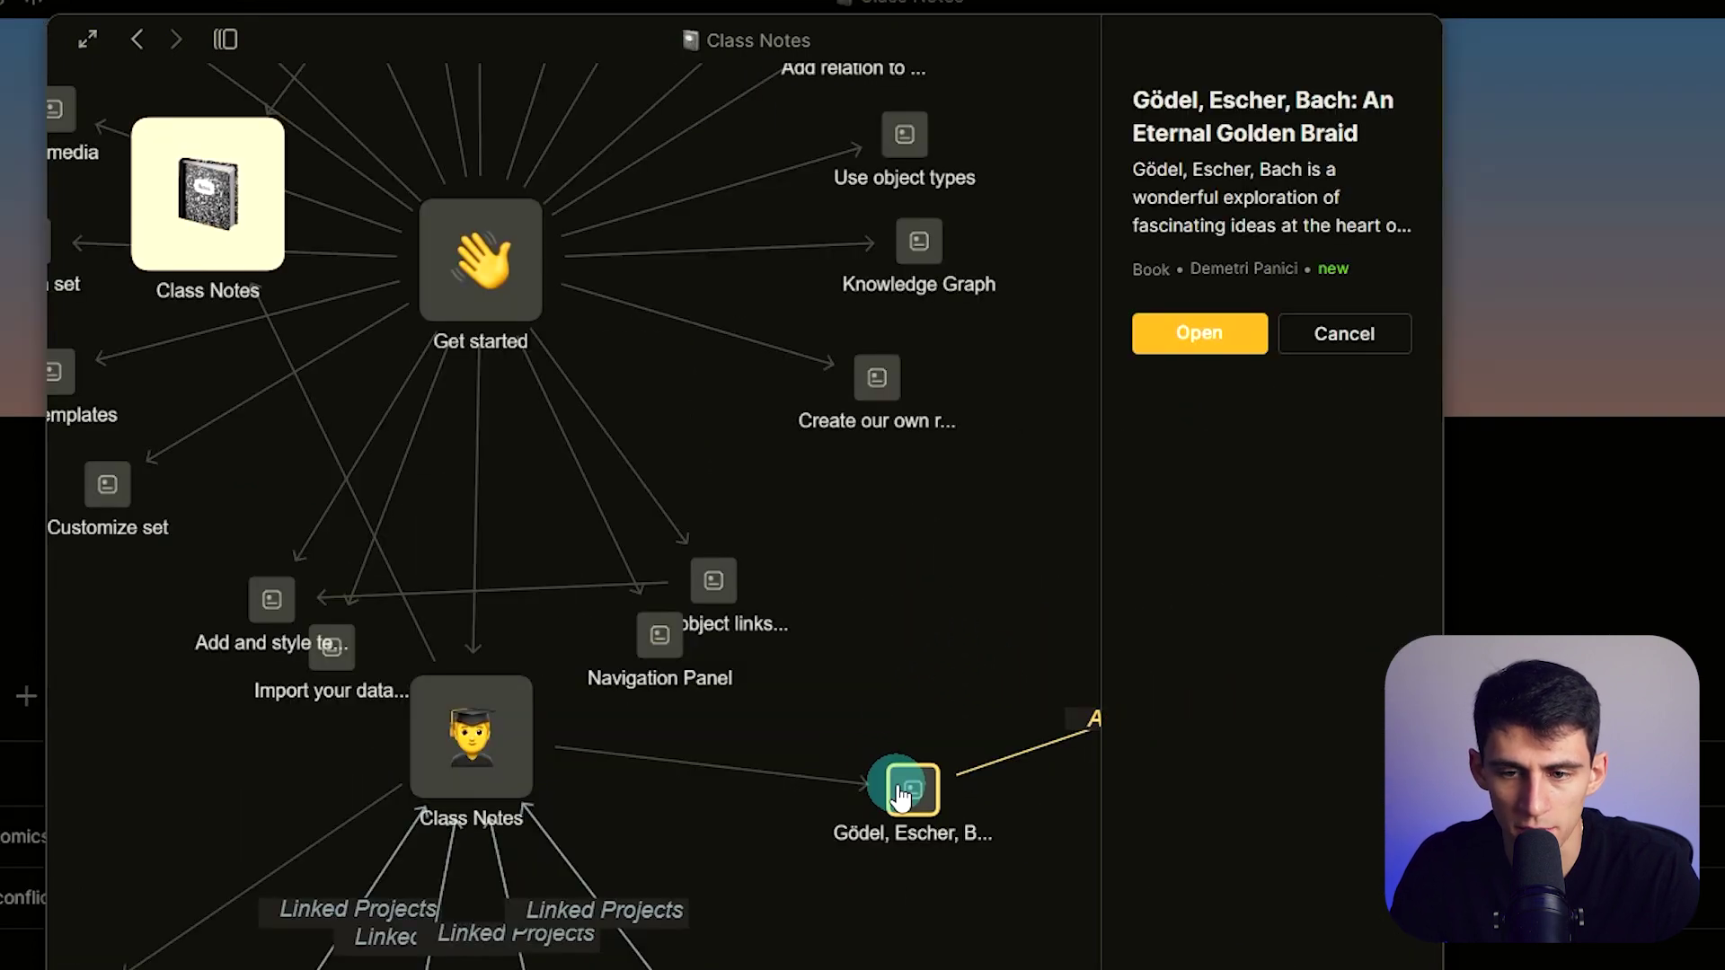
{"action": "left_click", "coordinate": [1219, 400]}
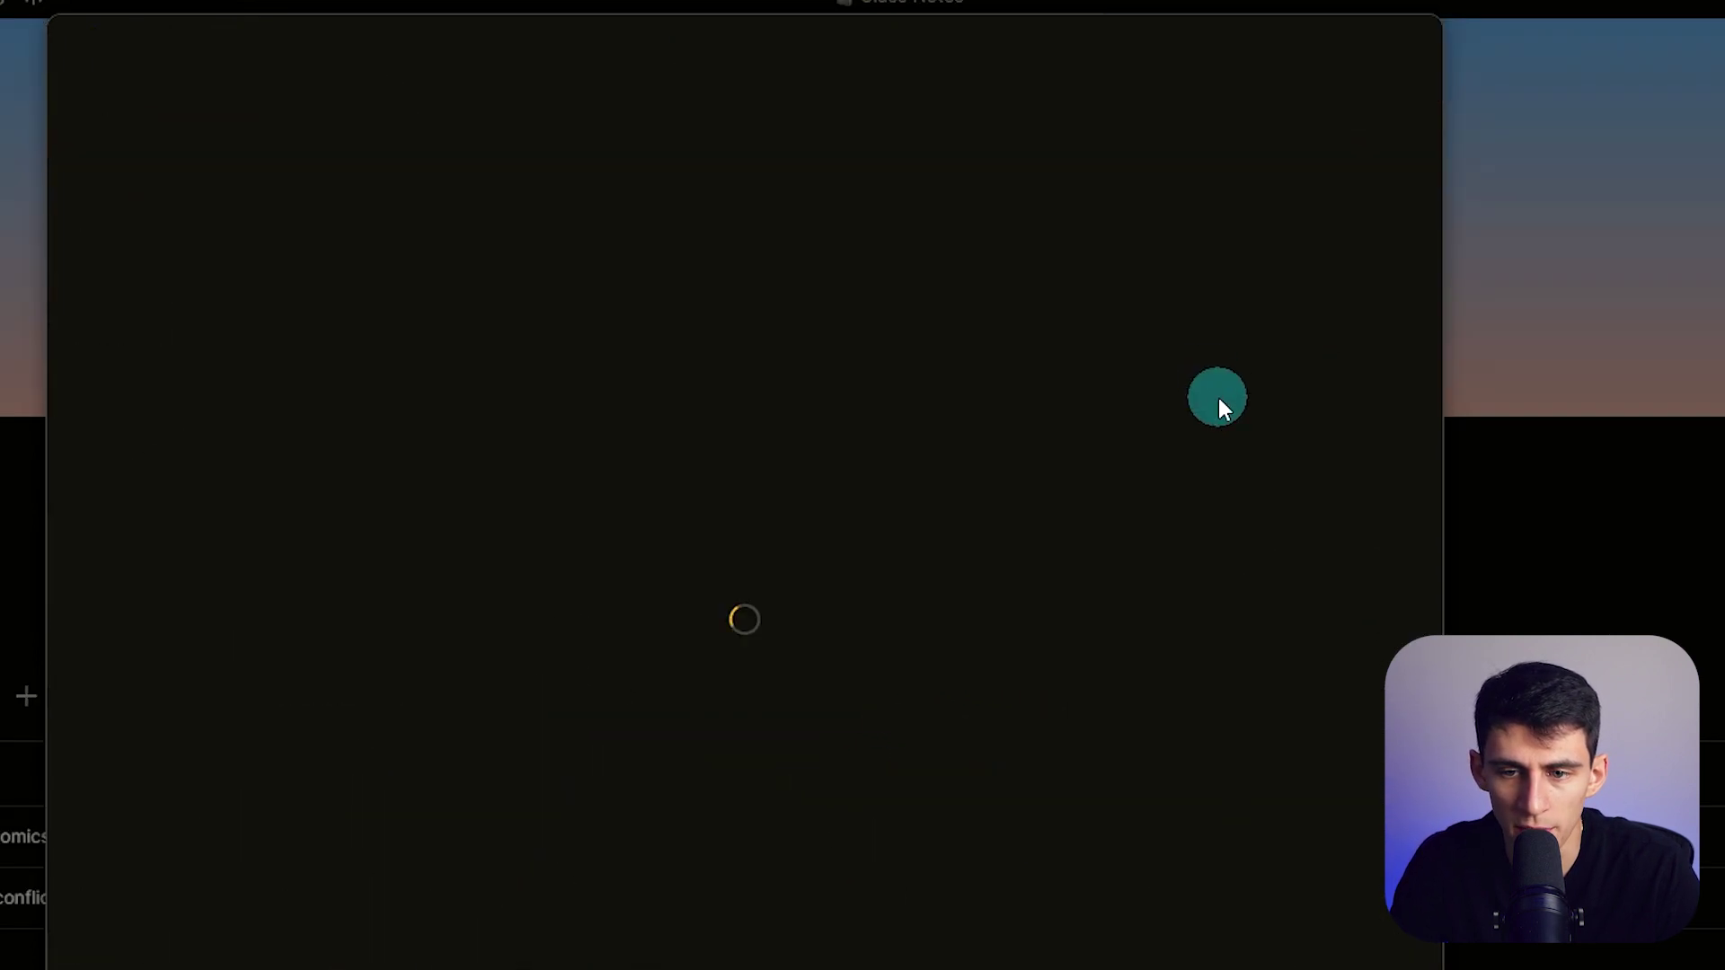
- Check the Textbooks section of the Class Notes project page and inspect the project's node in its graph
{"action": "scroll", "coordinate": [736, 551], "scroll_direction": "down", "scroll_amount": 2}
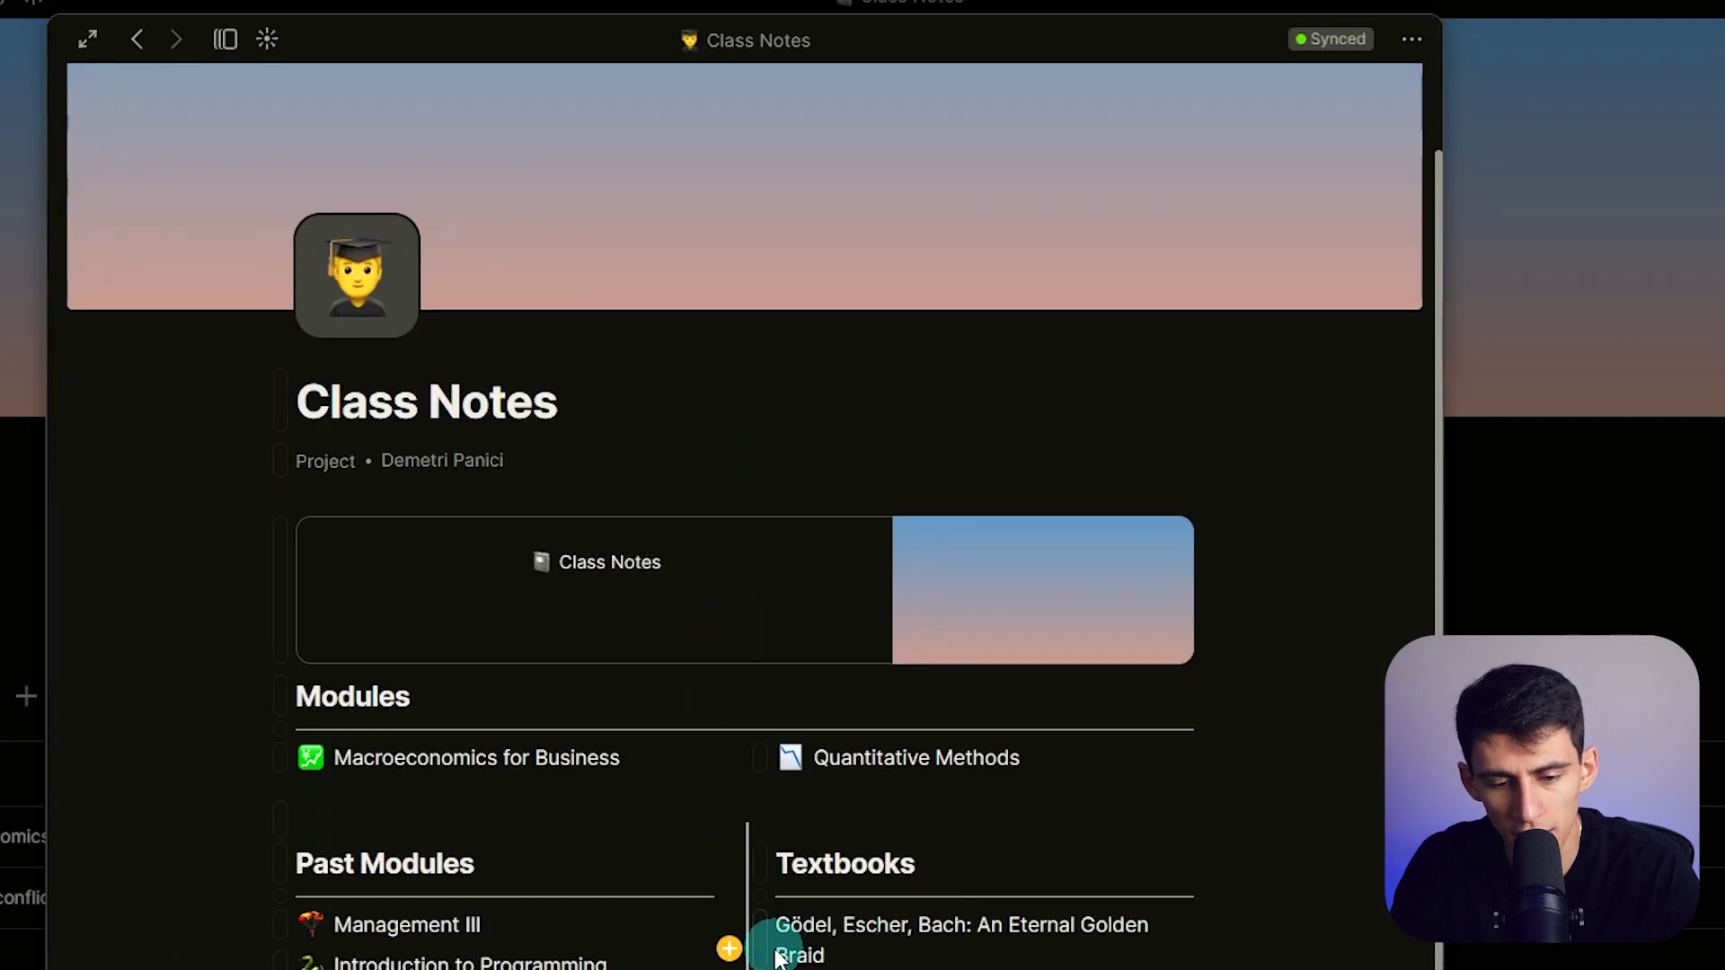
{"action": "left_click", "coordinate": [755, 942]}
{"action": "left_click", "coordinate": [1025, 916]}
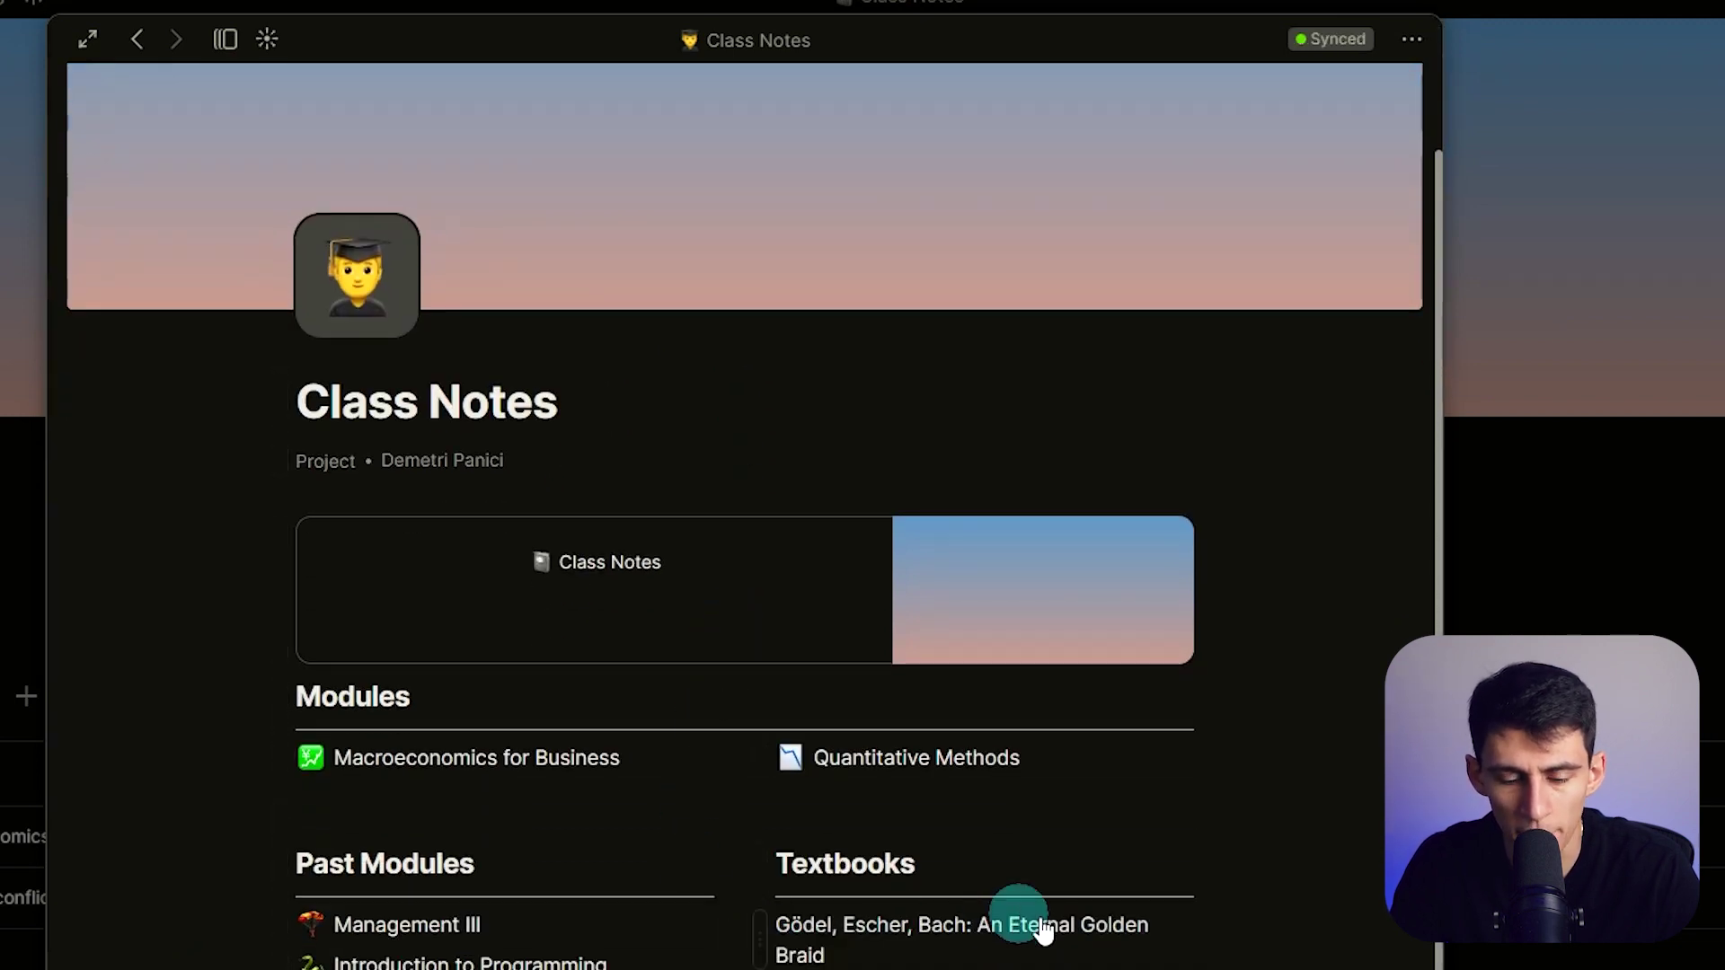
{"action": "left_click", "coordinate": [269, 39]}
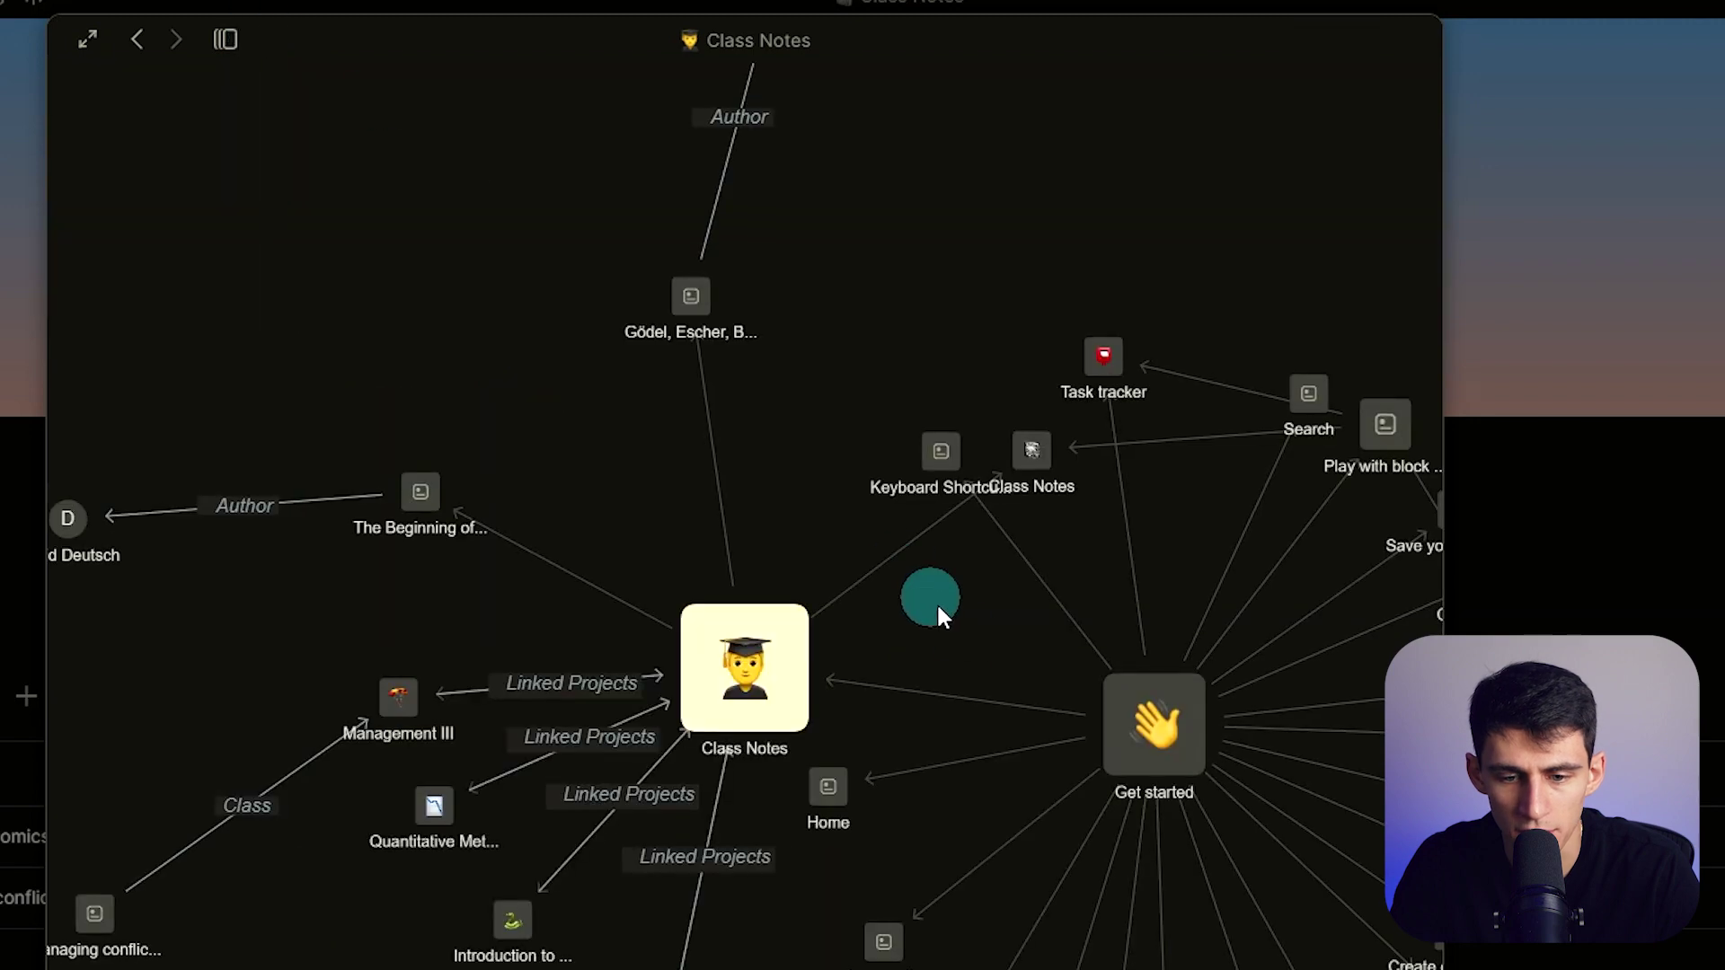
{"action": "left_click", "coordinate": [728, 651]}
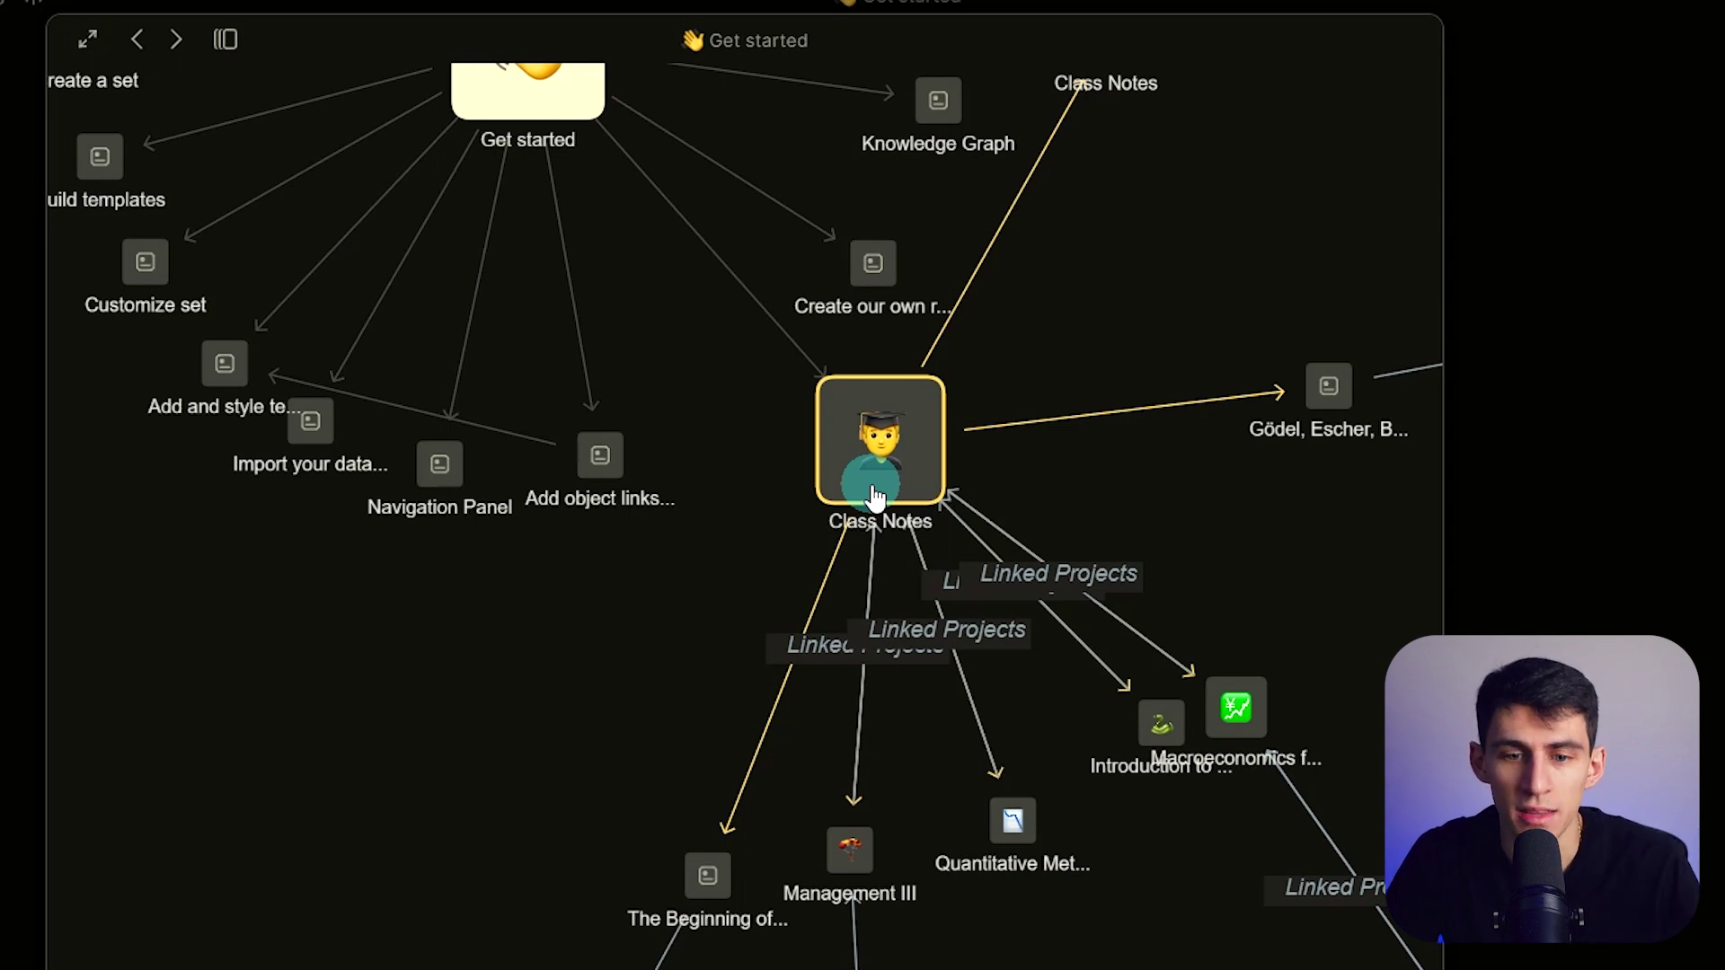
- Explore the Get started graph around Class Notes and open the Class Notes project from its node
{"action": "mouse_move", "coordinate": [1124, 374]}
{"action": "left_mouse_down"}
{"action": "mouse_move", "coordinate": [1006, 605]}
{"action": "mouse_move", "coordinate": [1135, 269]}
{"action": "mouse_move", "coordinate": [1097, 400]}
{"action": "mouse_move", "coordinate": [1119, 401]}
{"action": "left_mouse_up"}
{"action": "left_click_drag", "start_coordinate": [1218, 263], "coordinate": [1061, 305]}
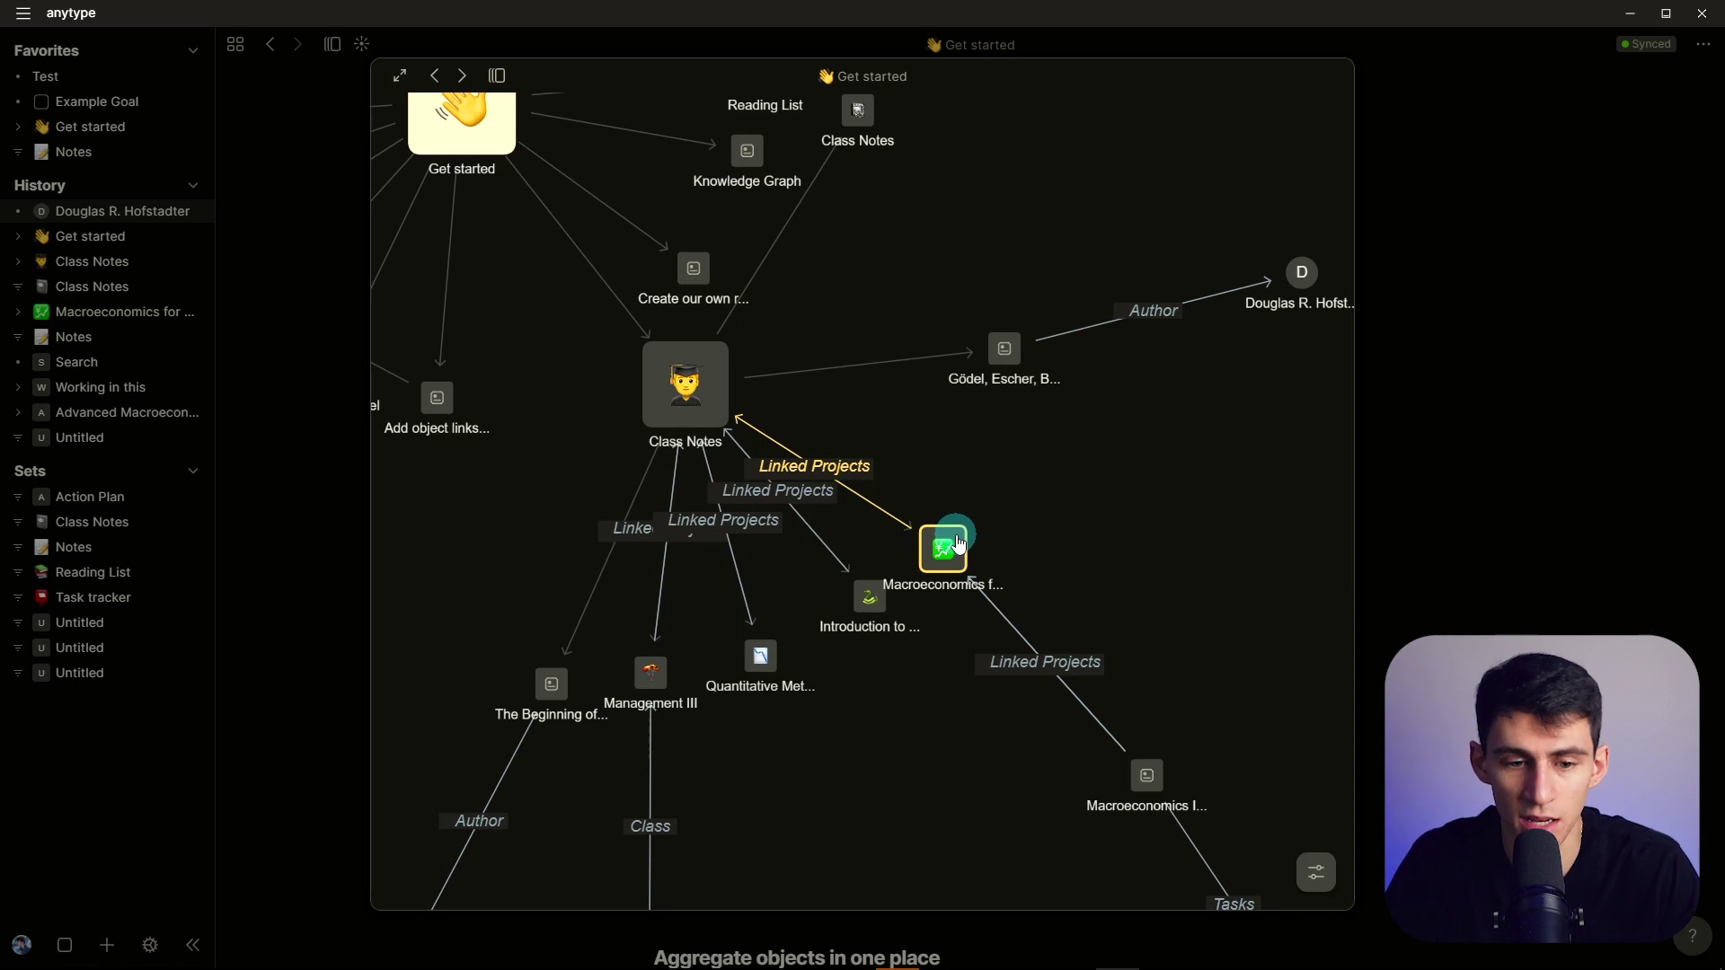
{"action": "left_click", "coordinate": [686, 384]}
{"action": "left_click", "coordinate": [1215, 325]}
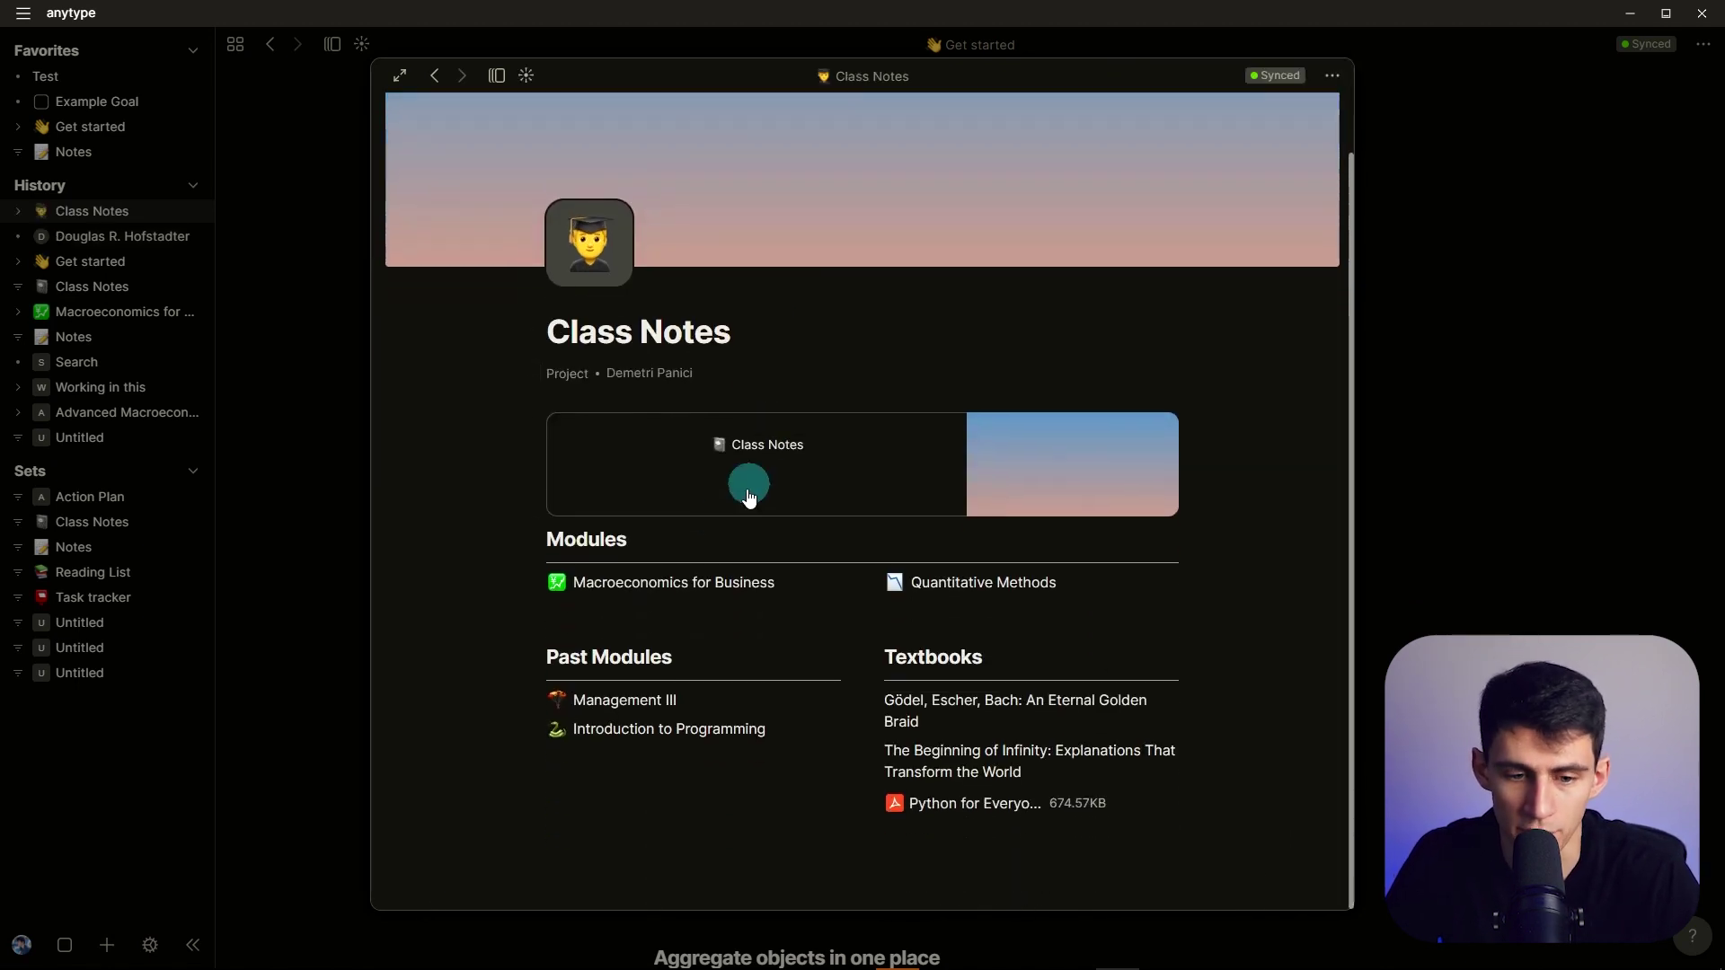
- Open the linked Class Notes set and add an item named "New Item Here"
{"action": "left_click", "coordinate": [771, 446]}
{"action": "left_click", "coordinate": [300, 769]}
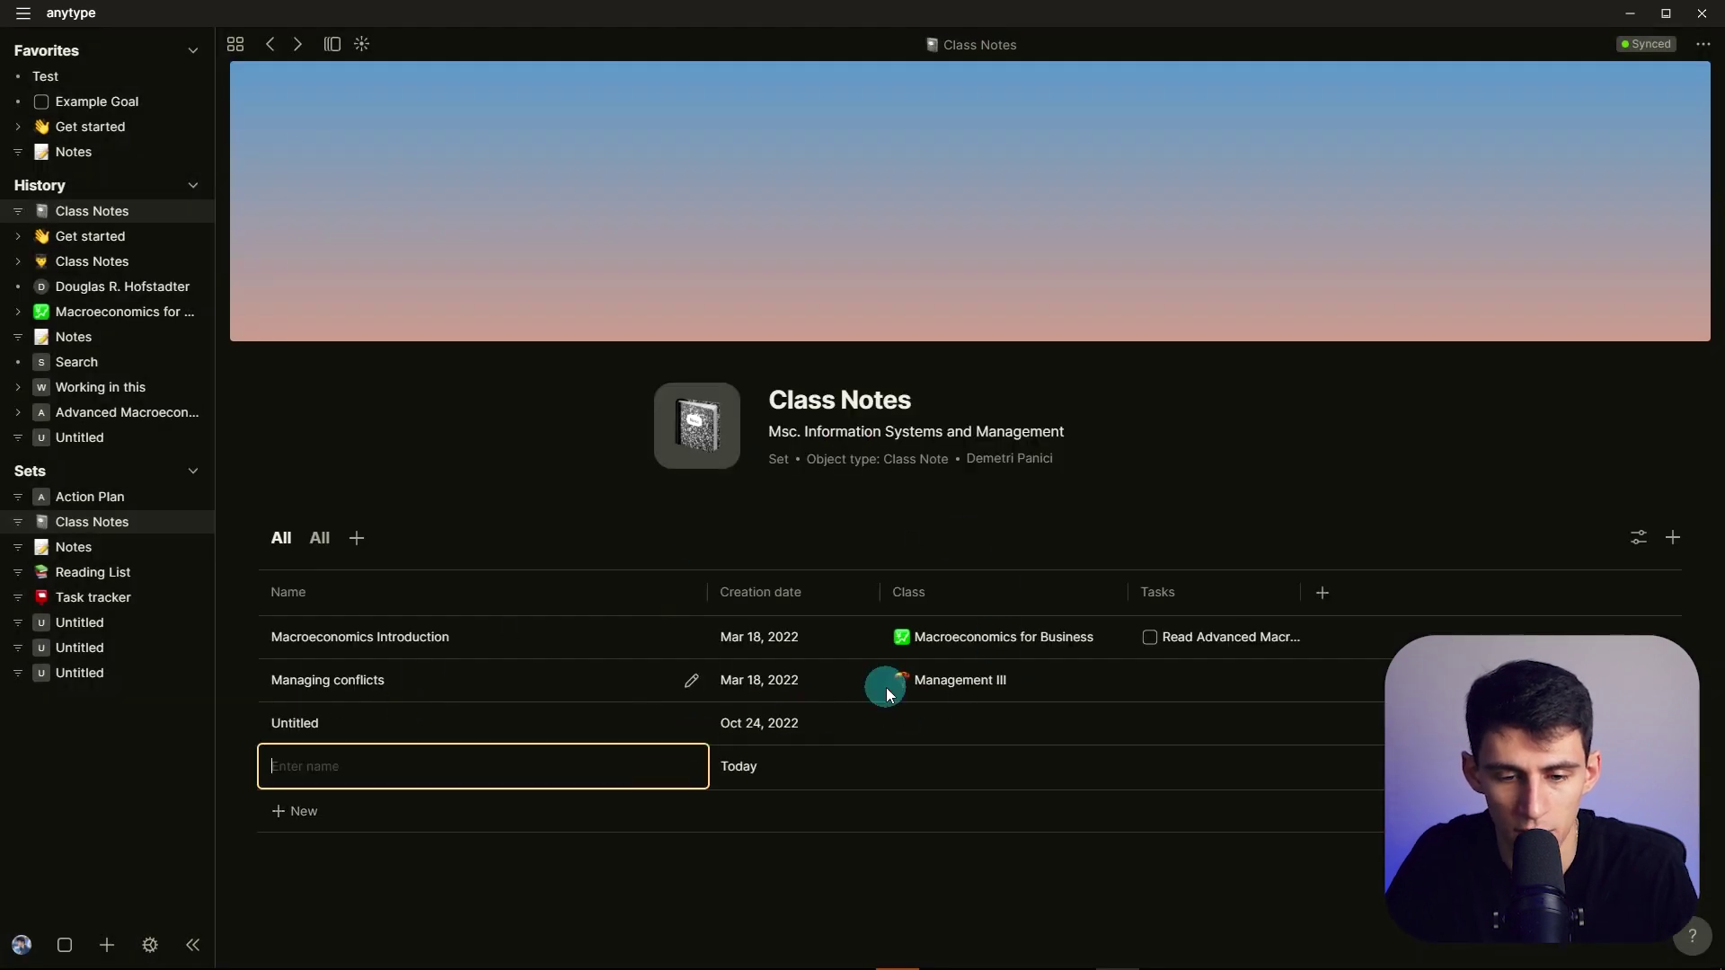
{"action": "type", "text": "New Item Here"}
{"action": "key", "text": "Return"}
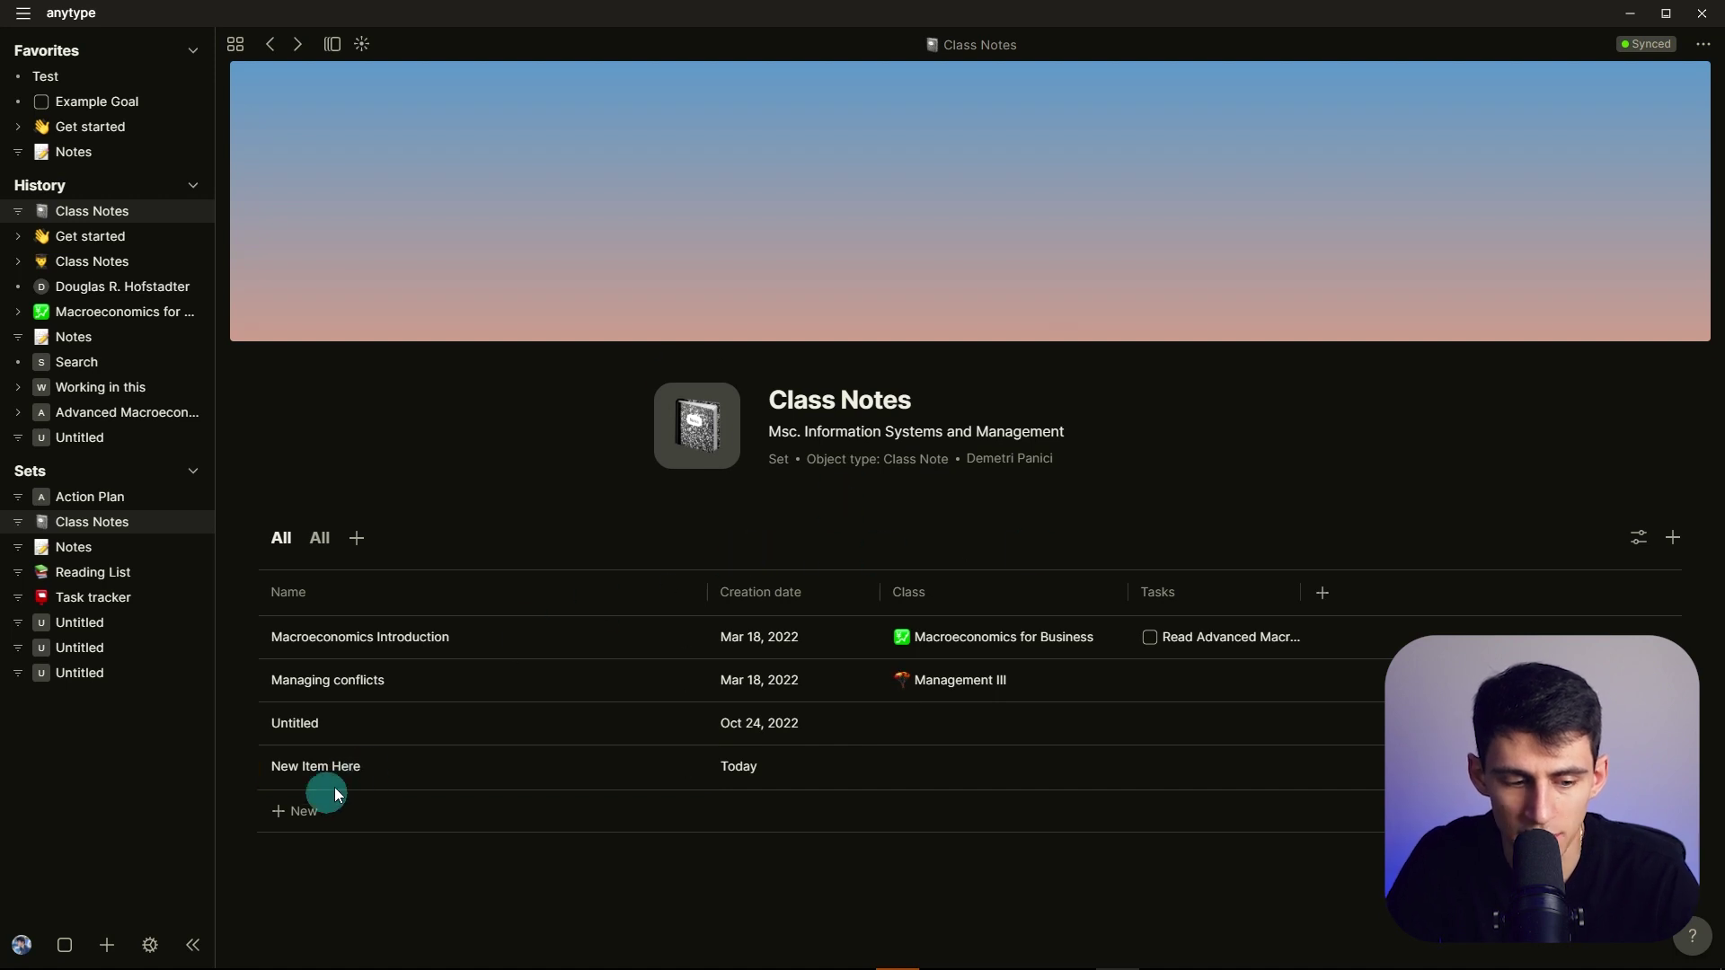
- Rename the new item in the Class Notes set to "Marketing"
{"action": "left_click", "coordinate": [412, 769]}
{"action": "key", "text": "Escape"}
{"action": "left_click", "coordinate": [691, 766]}
{"action": "type", "text": "Marketing"}
- Create an object named "marketing" and assign it as the Class of the Marketing item
{"action": "left_click", "coordinate": [951, 769]}
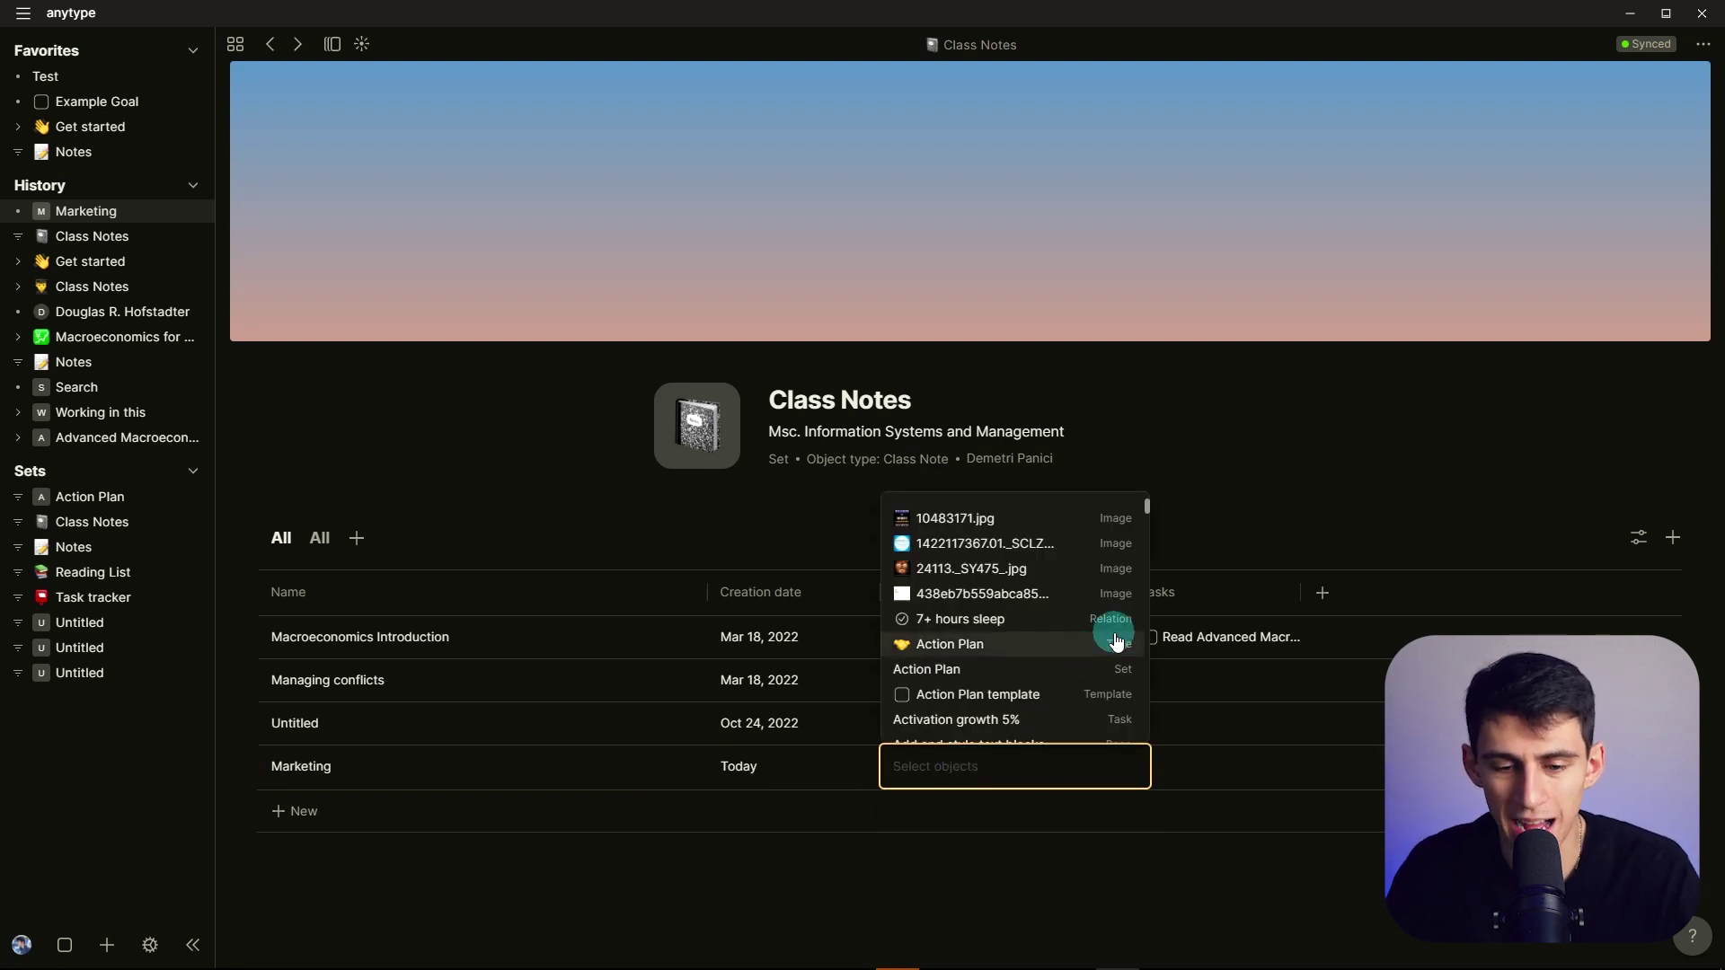
{"action": "left_click", "coordinate": [877, 620]}
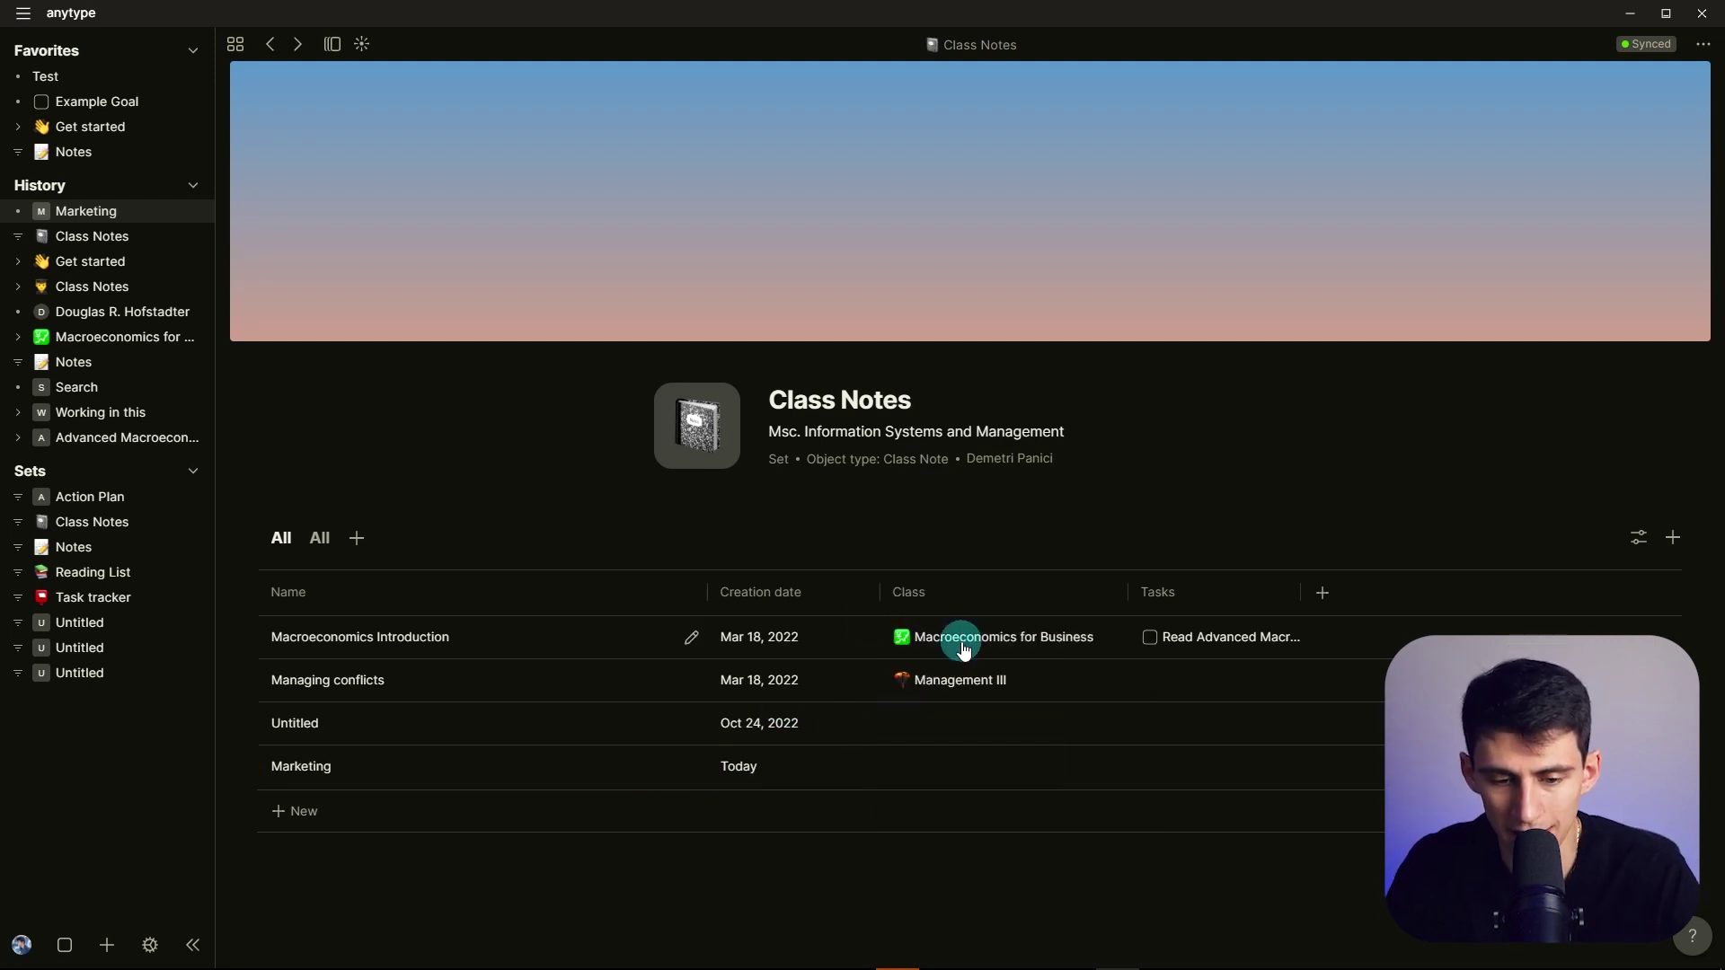
{"action": "left_click", "coordinate": [938, 771]}
{"action": "scroll", "coordinate": [994, 670], "scroll_direction": "down", "scroll_amount": 5}
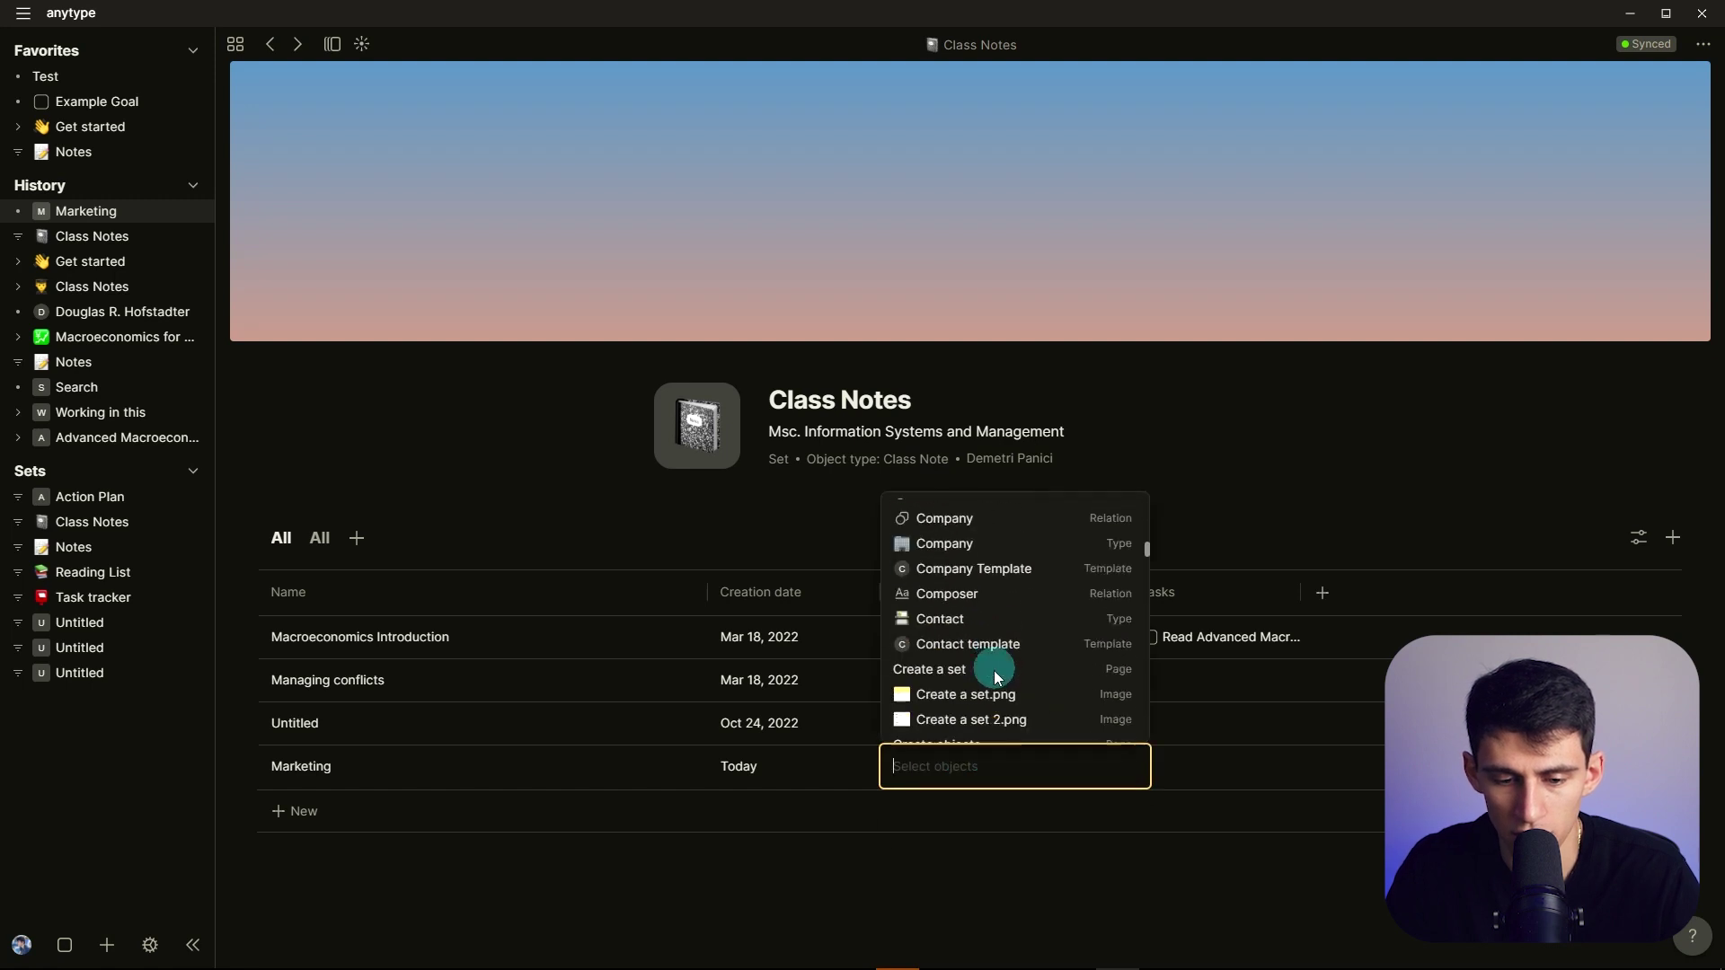
{"action": "type", "text": "marketing"}
{"action": "left_click", "coordinate": [977, 813]}
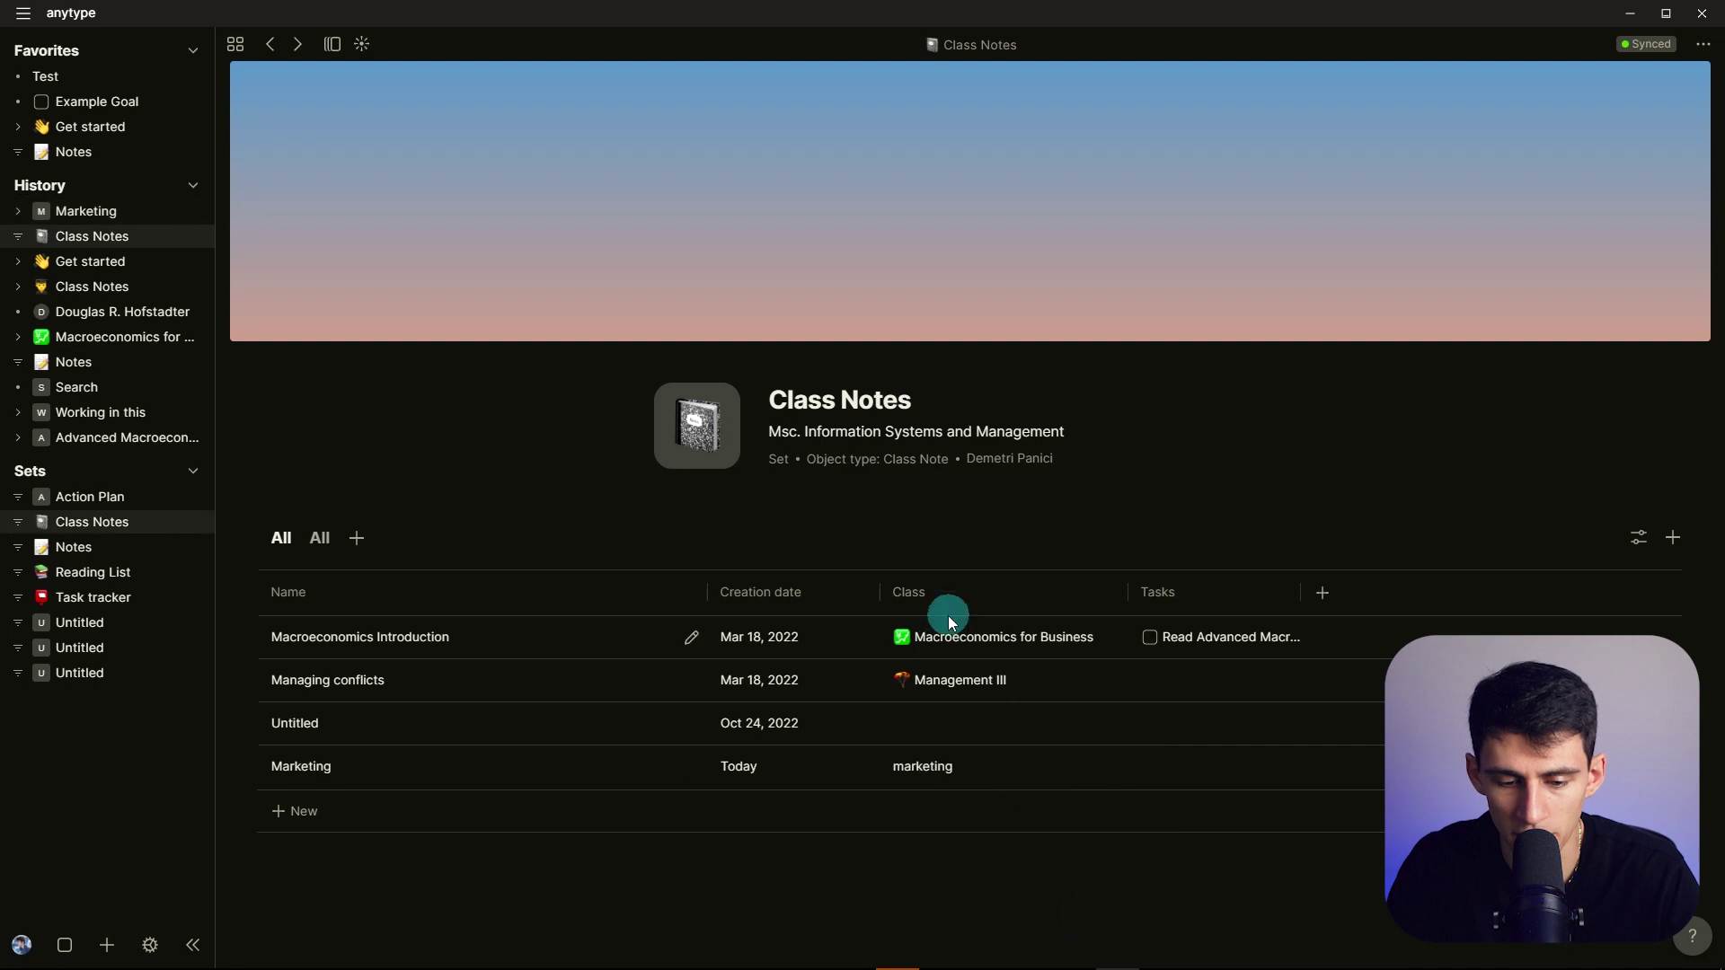
- Open the marketing class object, make it a Page and title it "Marketing"
{"action": "left_click", "coordinate": [925, 766]}
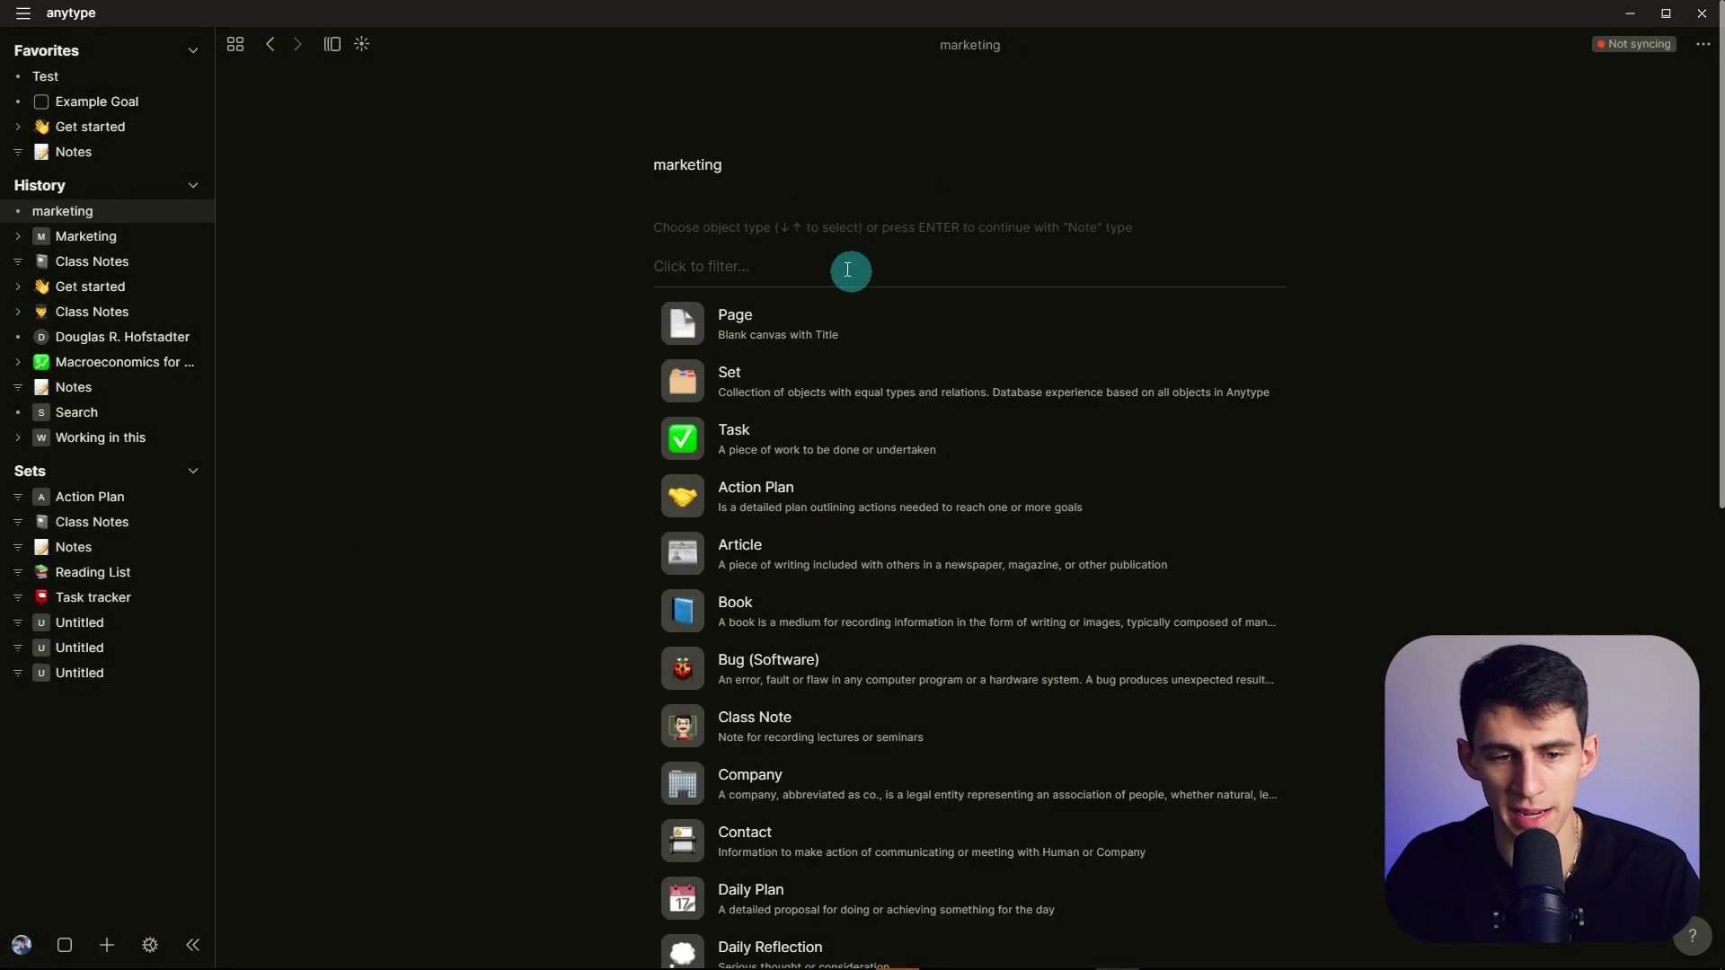
{"action": "left_click", "coordinate": [814, 305]}
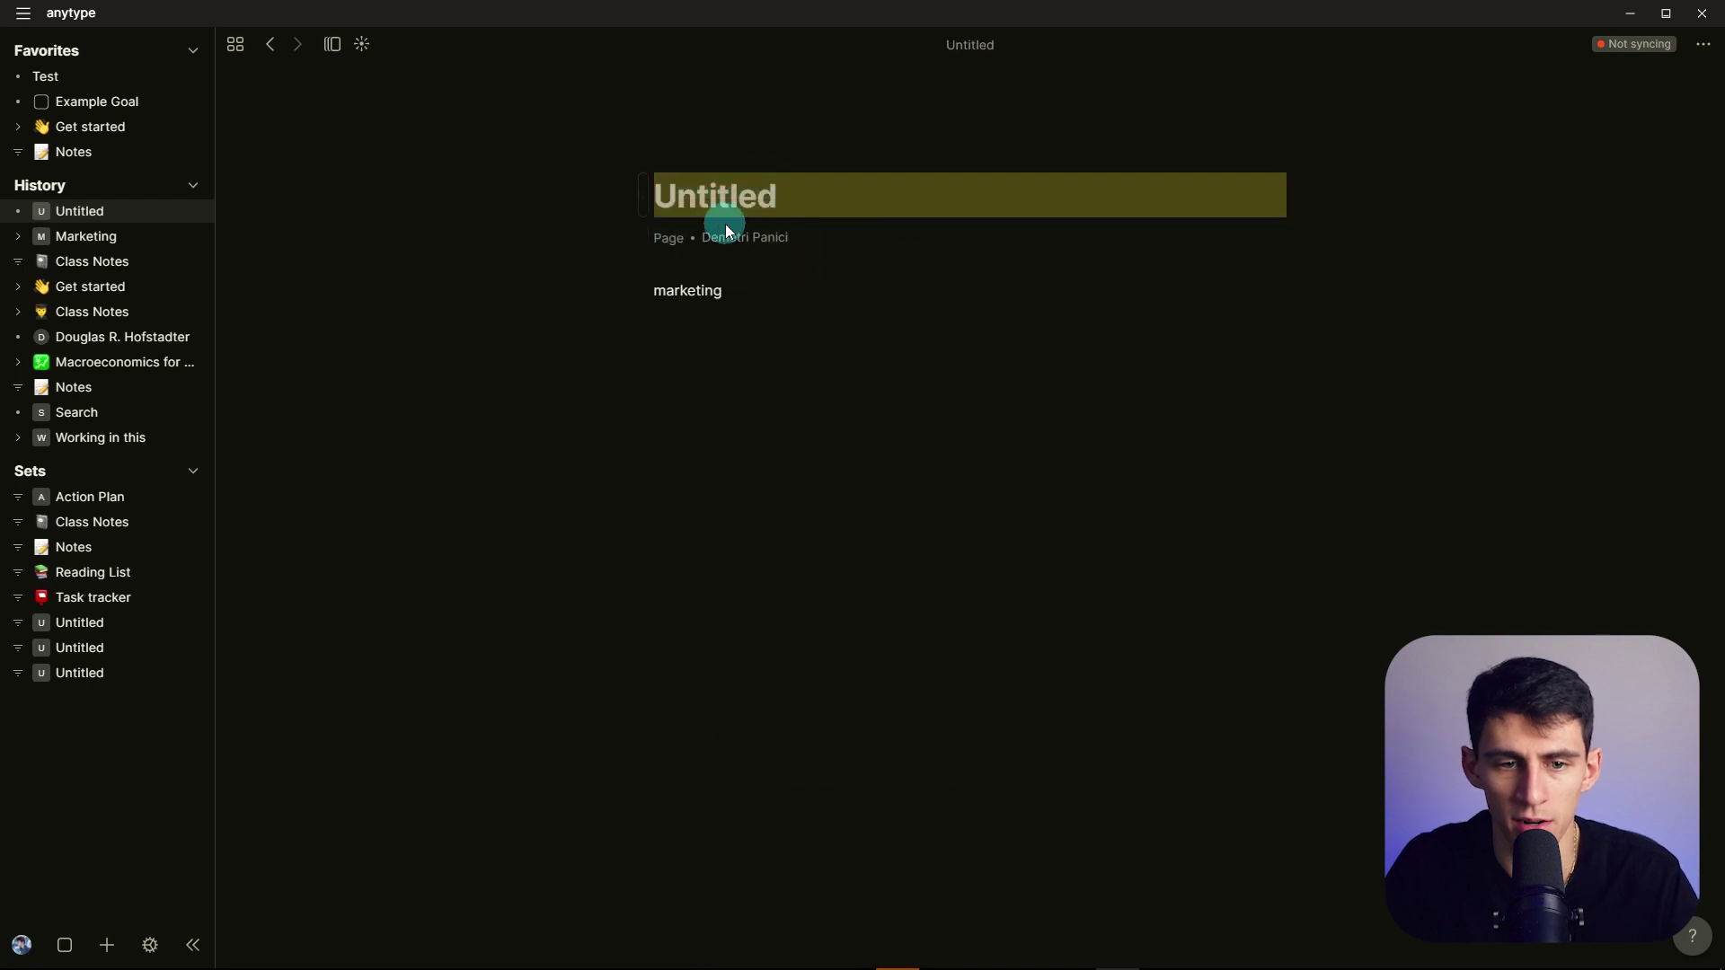
{"action": "type", "text": "MAr"}
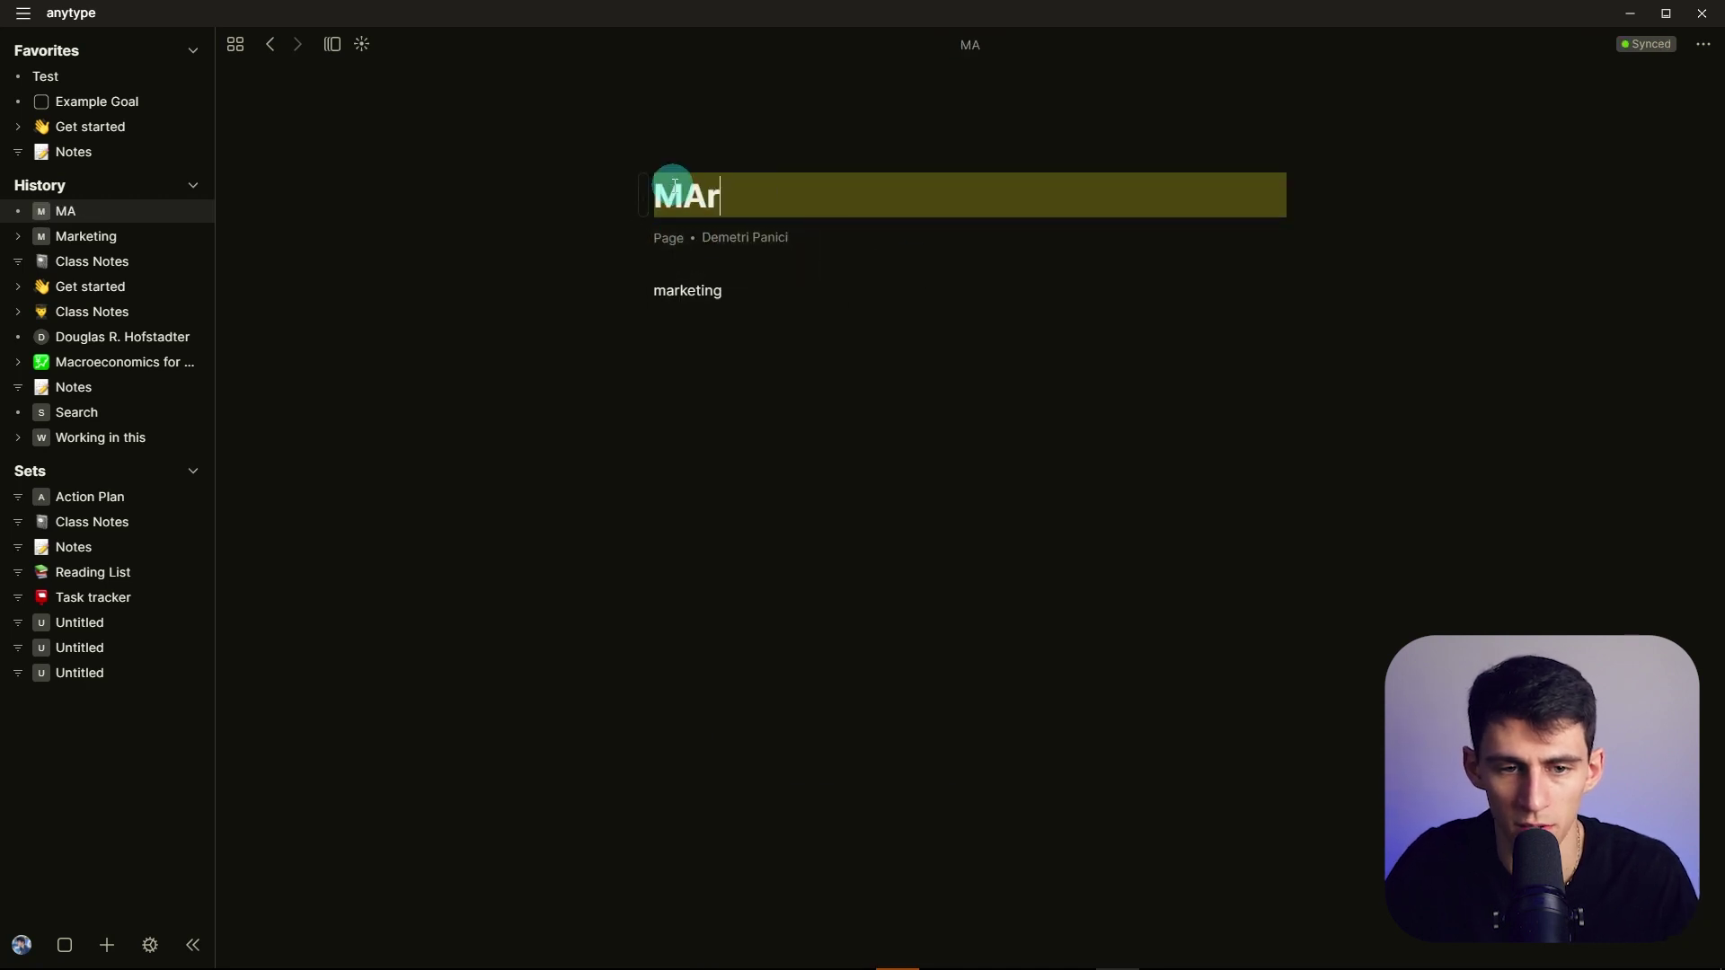
{"action": "key", "text": "BackSpace"}
{"action": "key", "text": "BackSpace"}
{"action": "type", "text": "arketing"}
- Give the Marketing page a money bag icon and replace its body text "marketing" with text starting "Lect"
{"action": "left_click", "coordinate": [692, 125]}
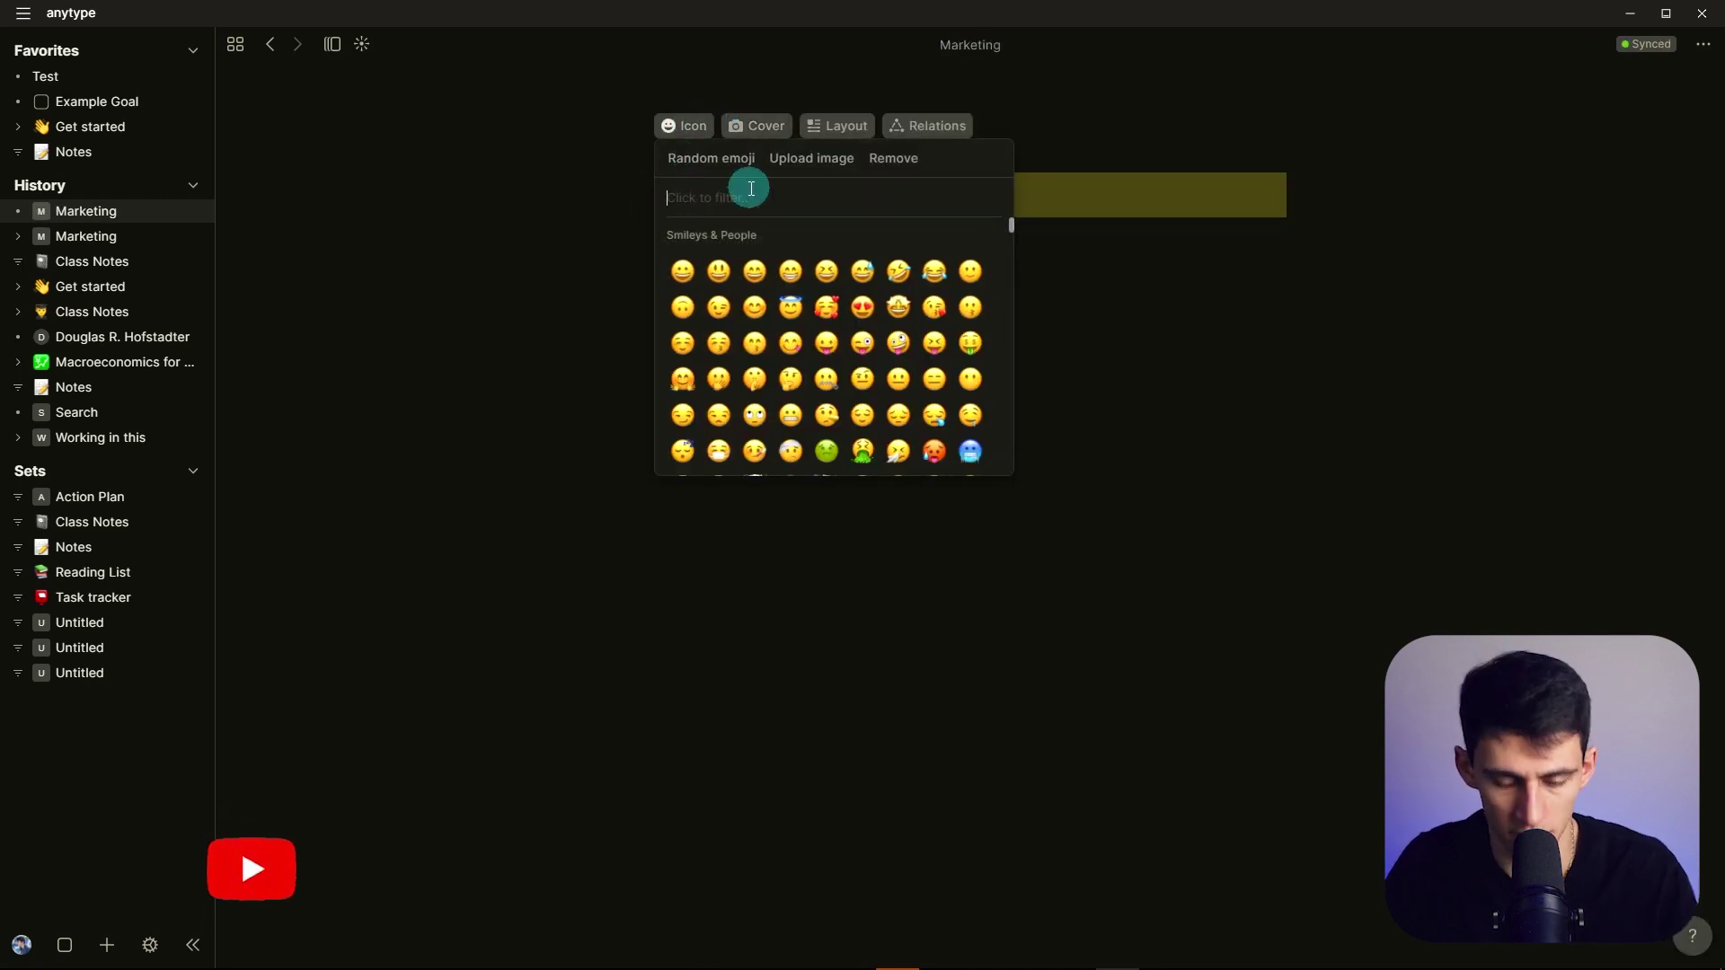
{"action": "type", "text": "mo"}
{"action": "left_click_drag", "start_coordinate": [724, 352], "coordinate": [646, 348]}
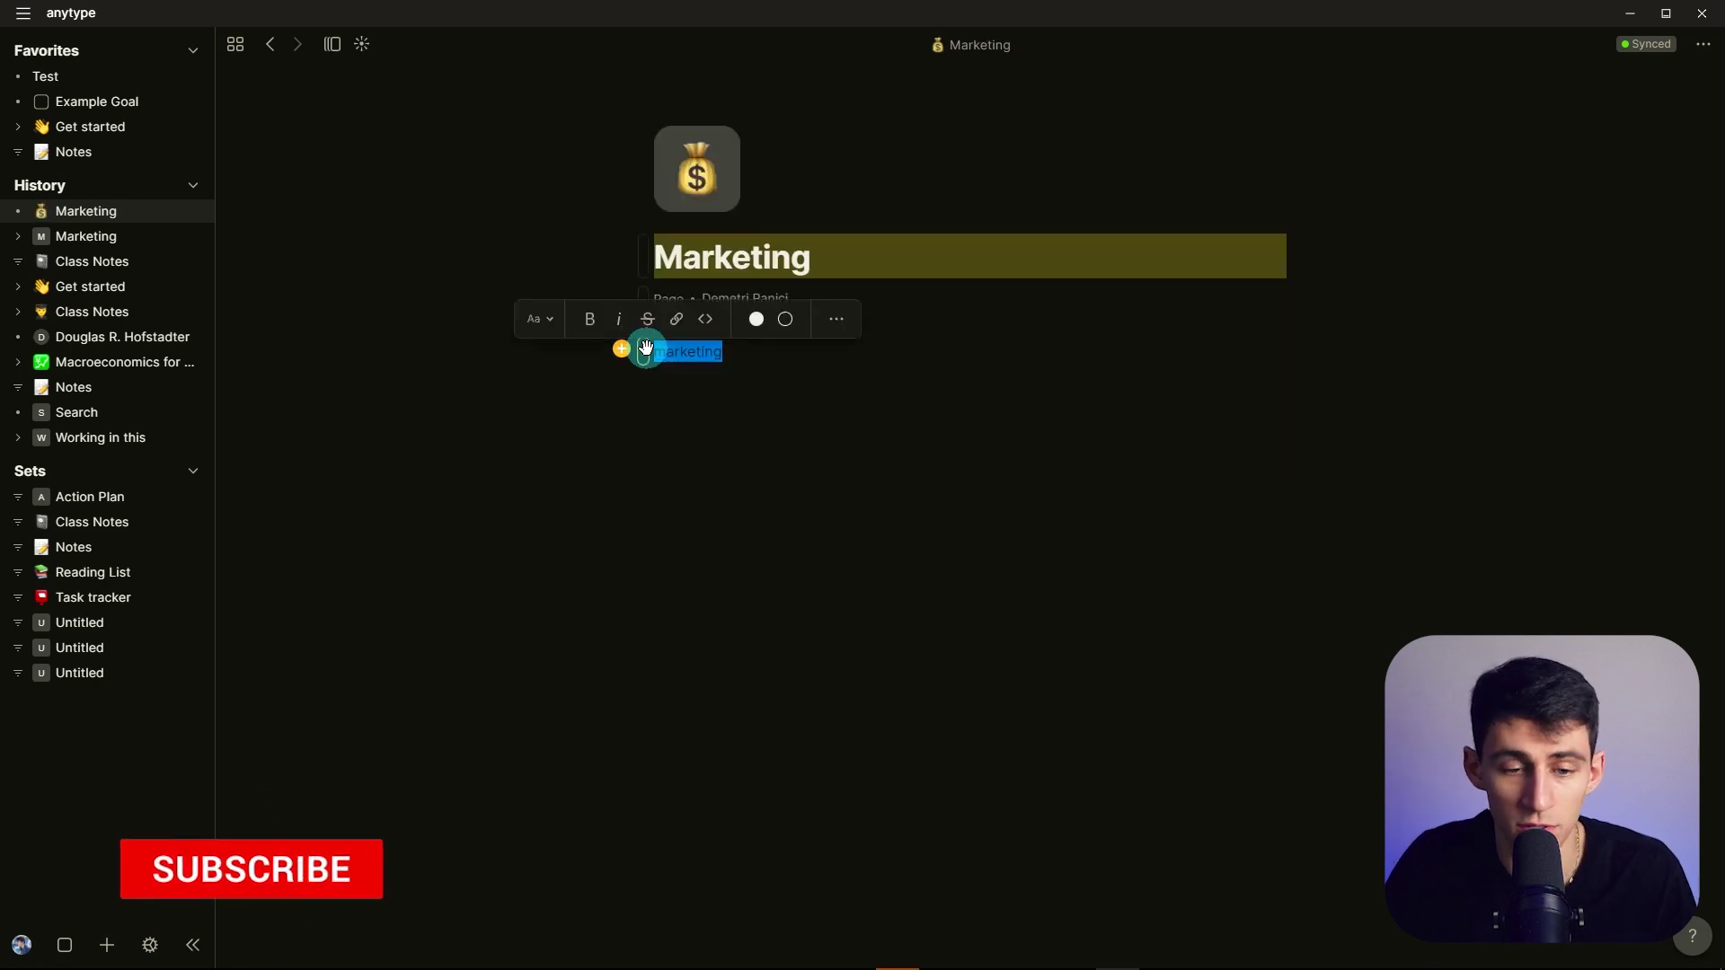
{"action": "type", "text": "Page "}
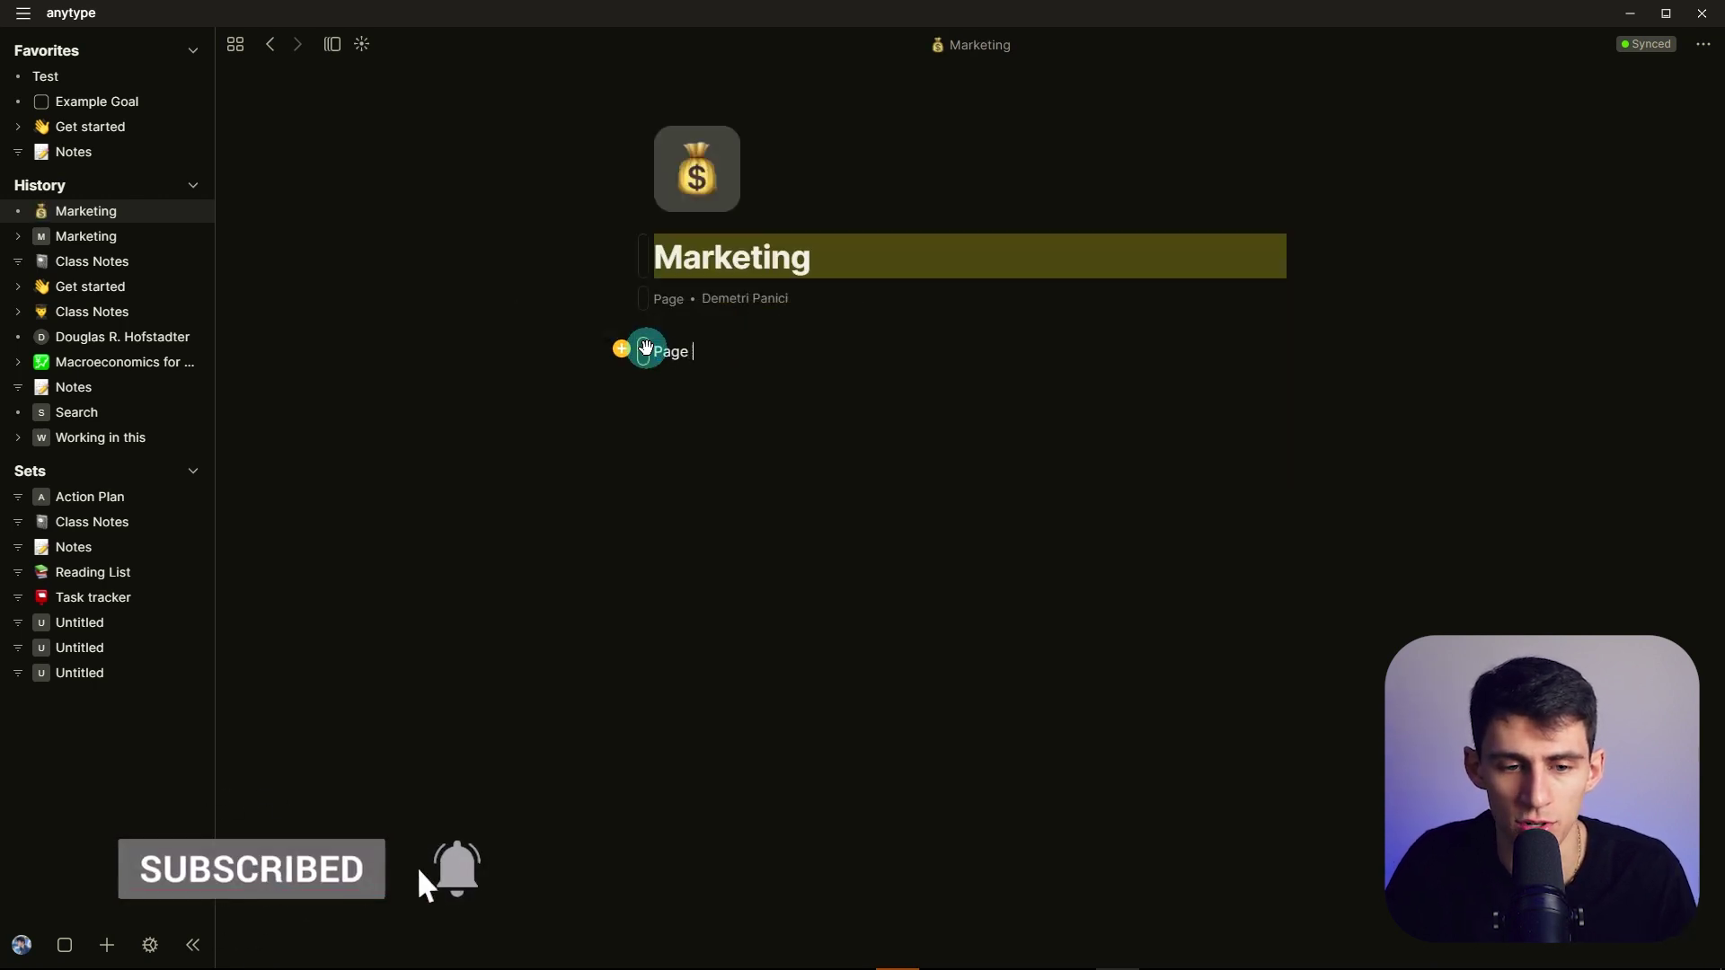
{"action": "type", "text": "Note"}
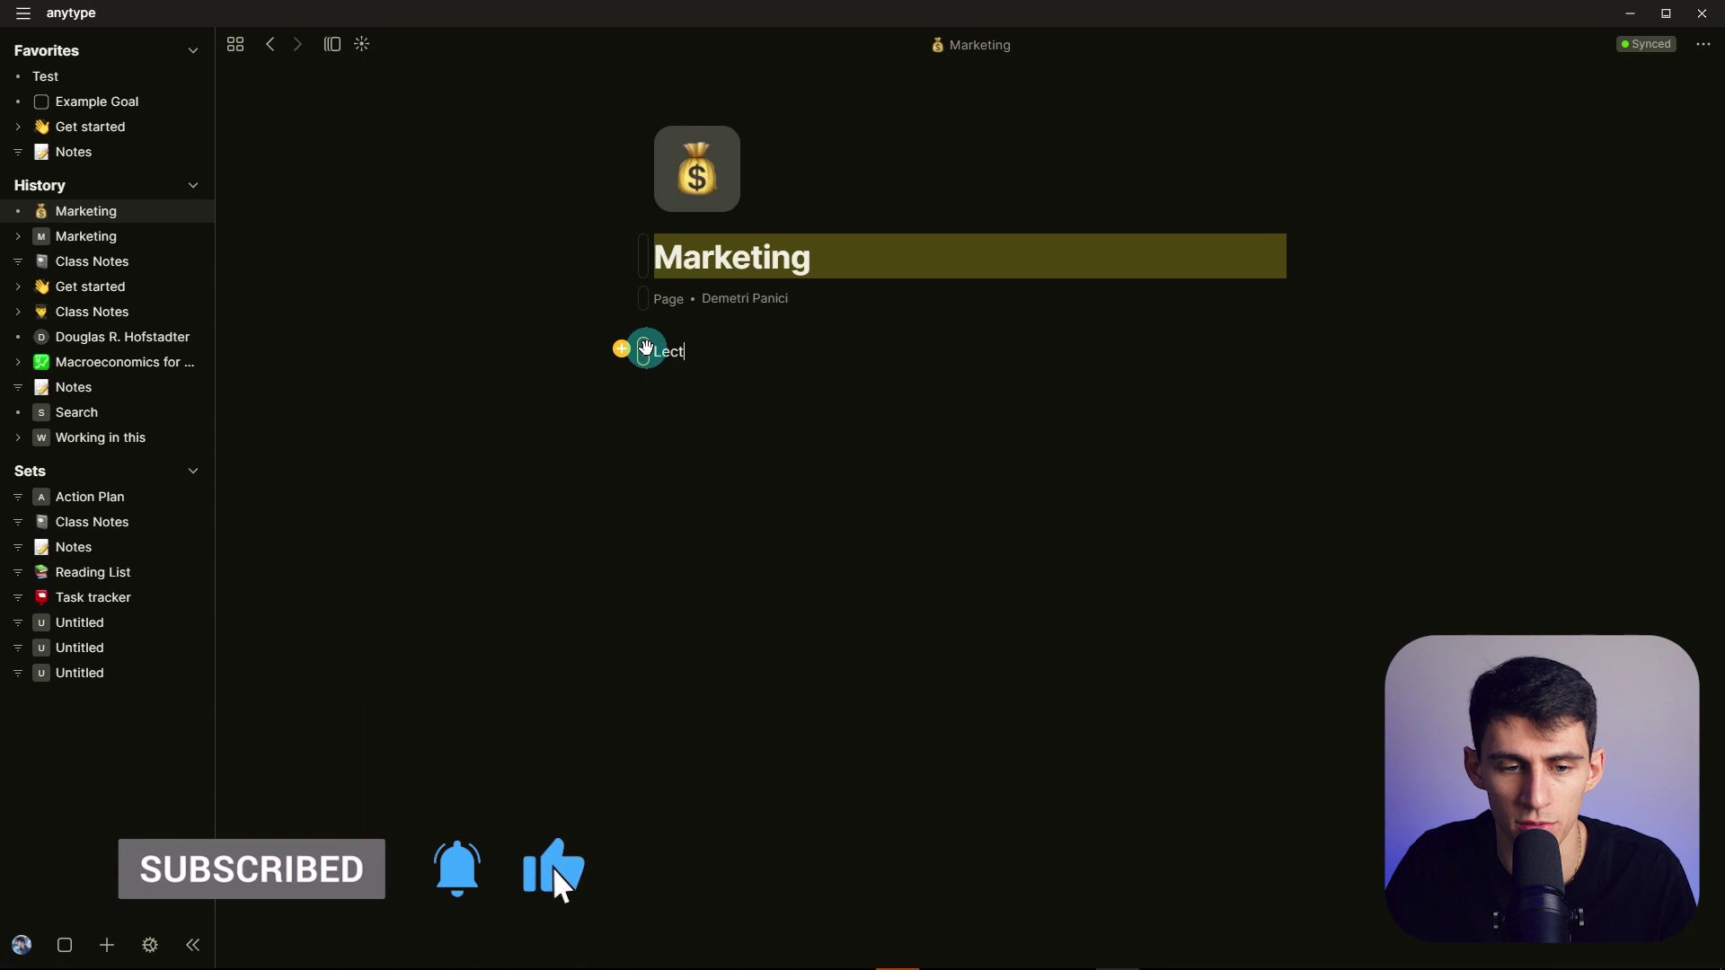
- Examine in the graph view how the Marketing page connects to the Marketing class note
{"action": "left_click", "coordinate": [361, 44]}
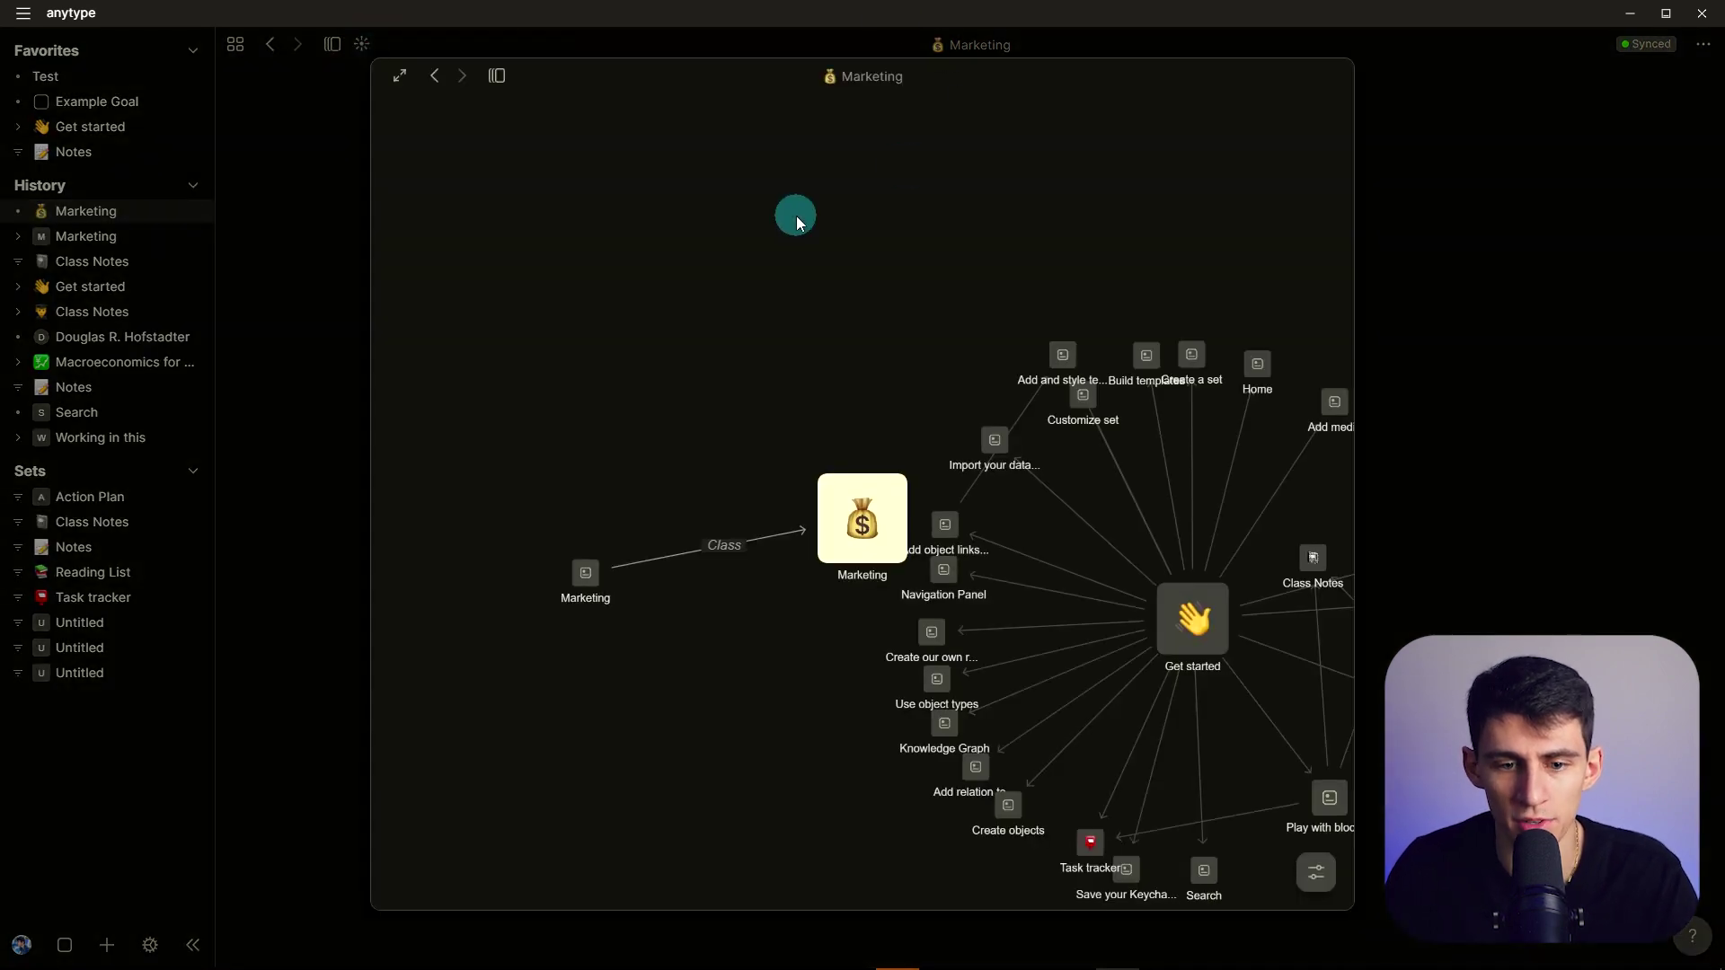
{"action": "left_click_drag", "start_coordinate": [850, 290], "coordinate": [759, 375]}
{"action": "scroll", "coordinate": [797, 284], "scroll_direction": "up", "scroll_amount": 1}
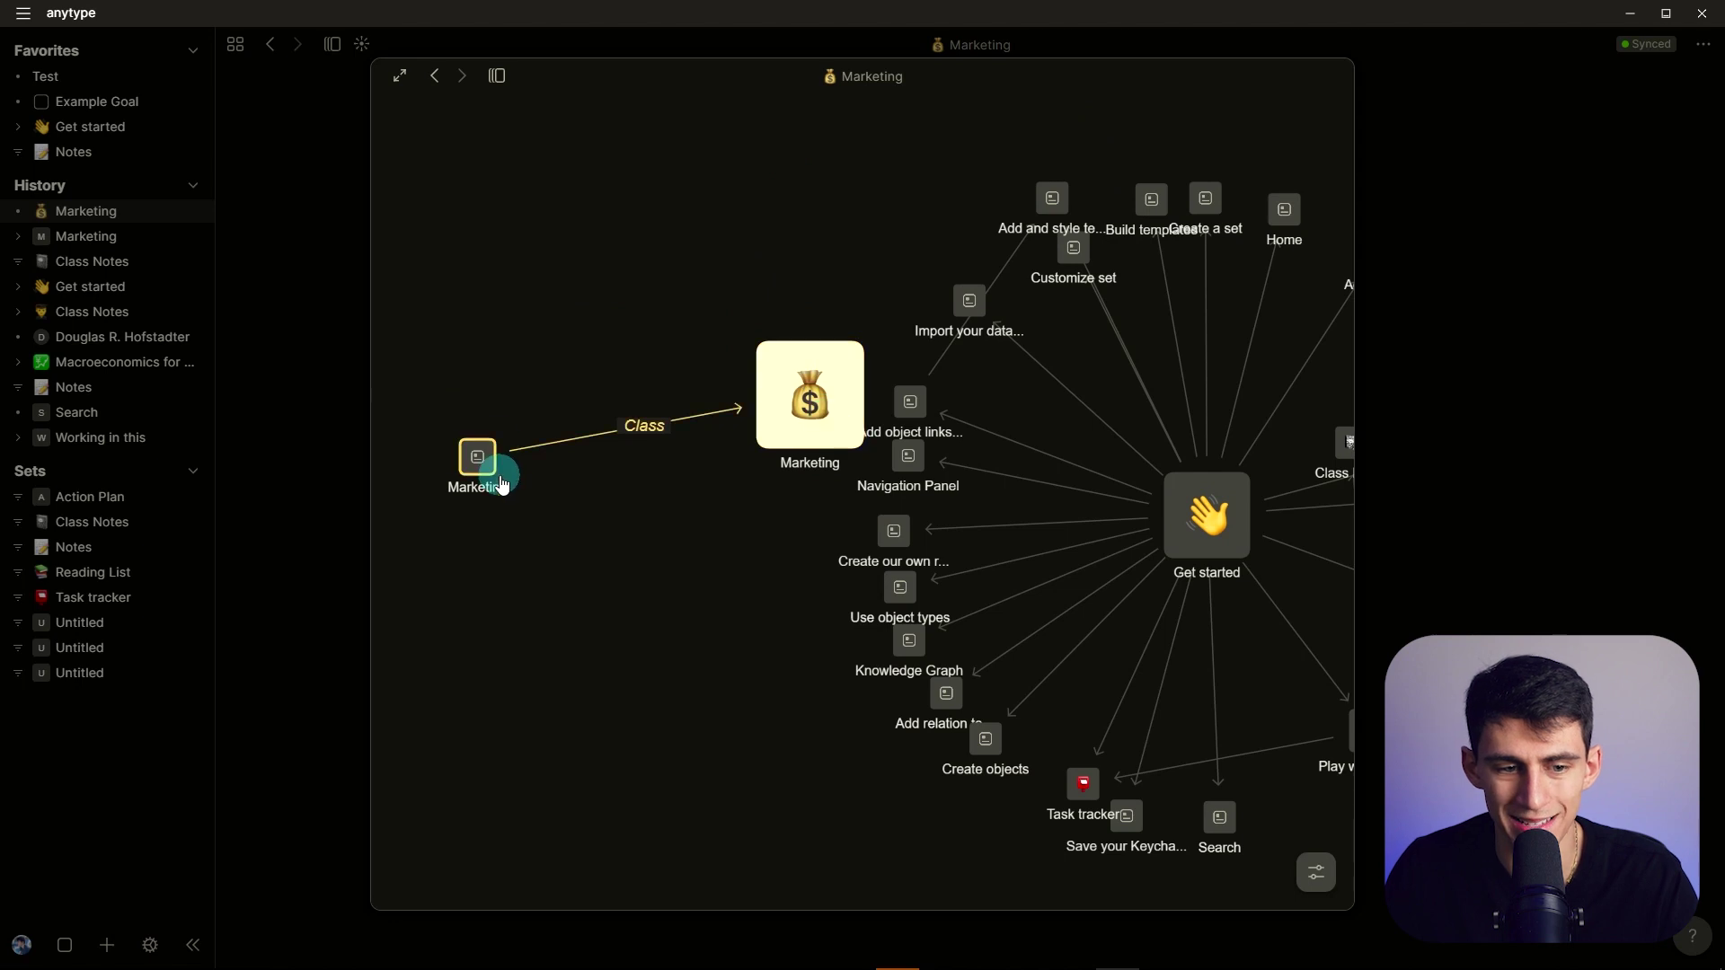
{"action": "left_click_drag", "start_coordinate": [497, 458], "coordinate": [692, 382]}
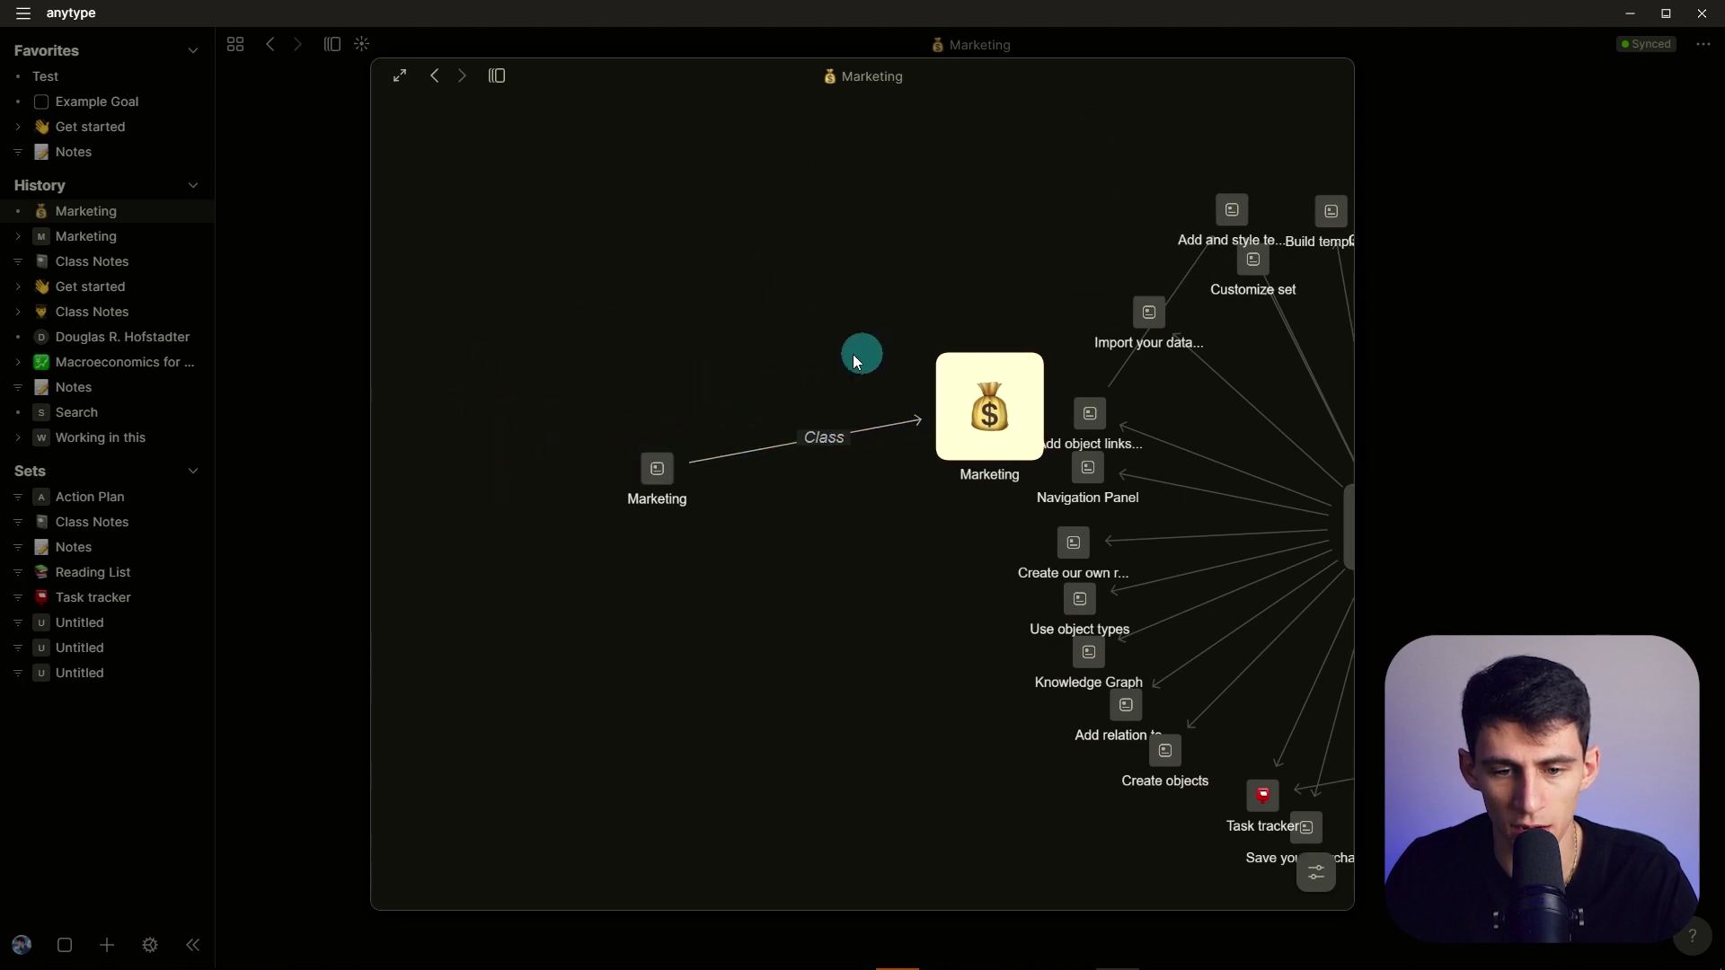
{"action": "key", "text": "Escape"}
- Return to the Class Notes project and insert a link to the Marketing page under Past Modules
{"action": "key", "text": "alt+Left"}
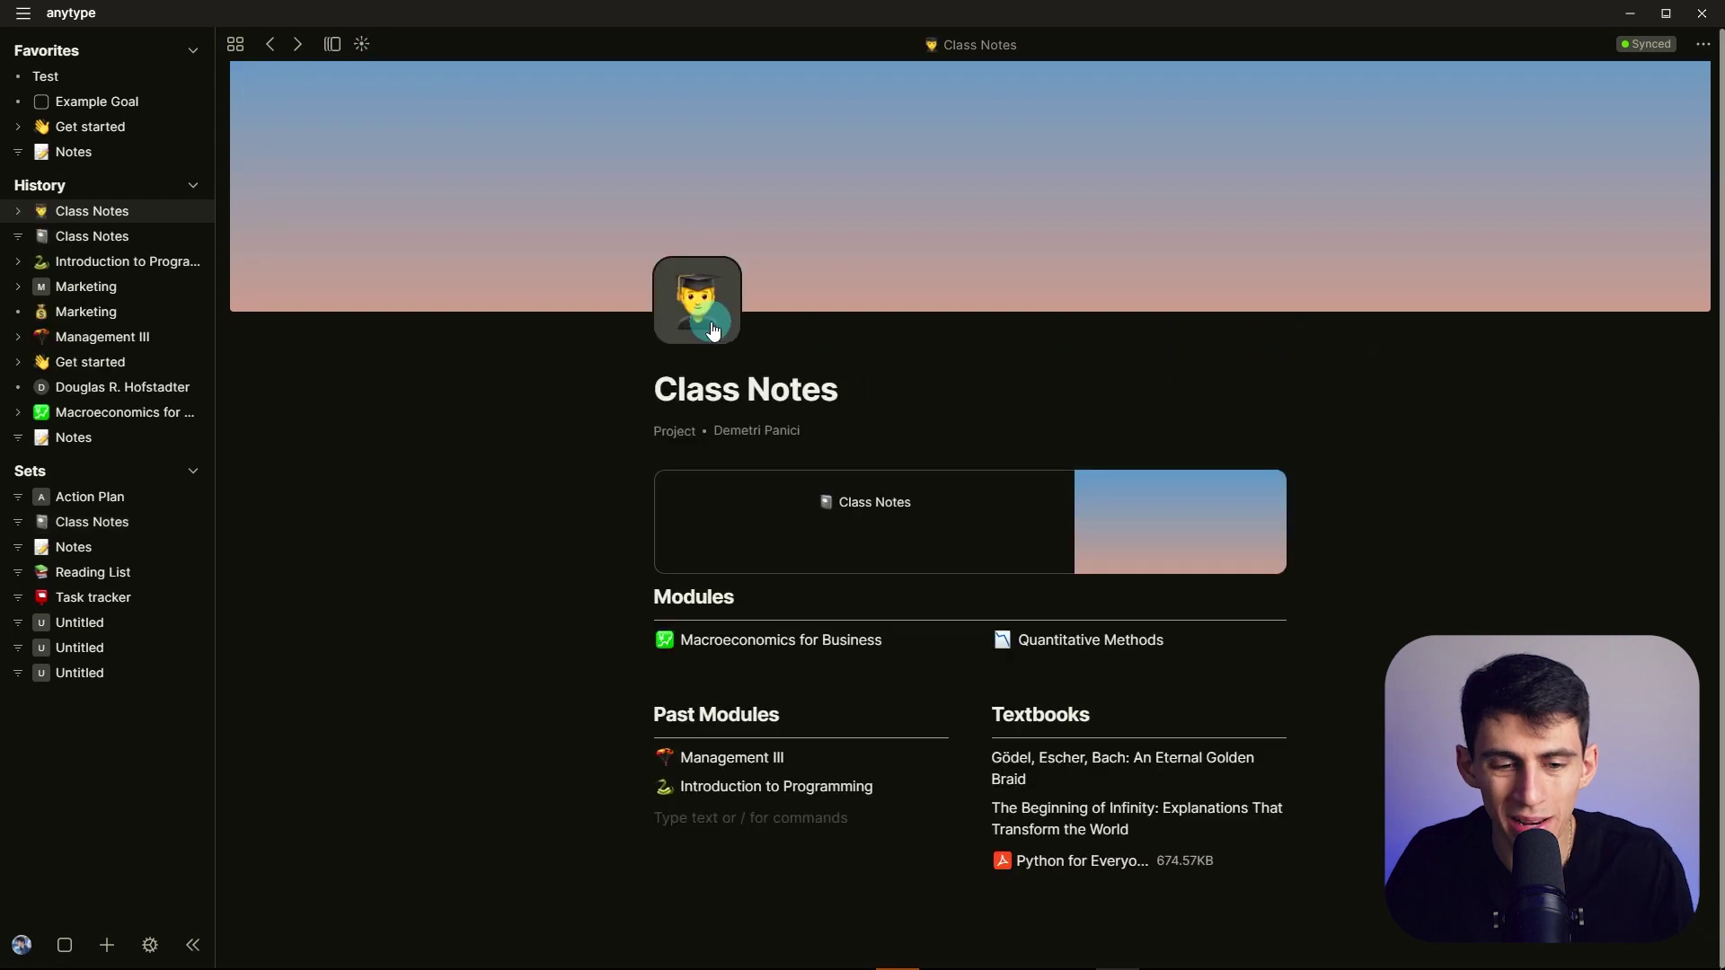
{"action": "type", "text": "/lk"}
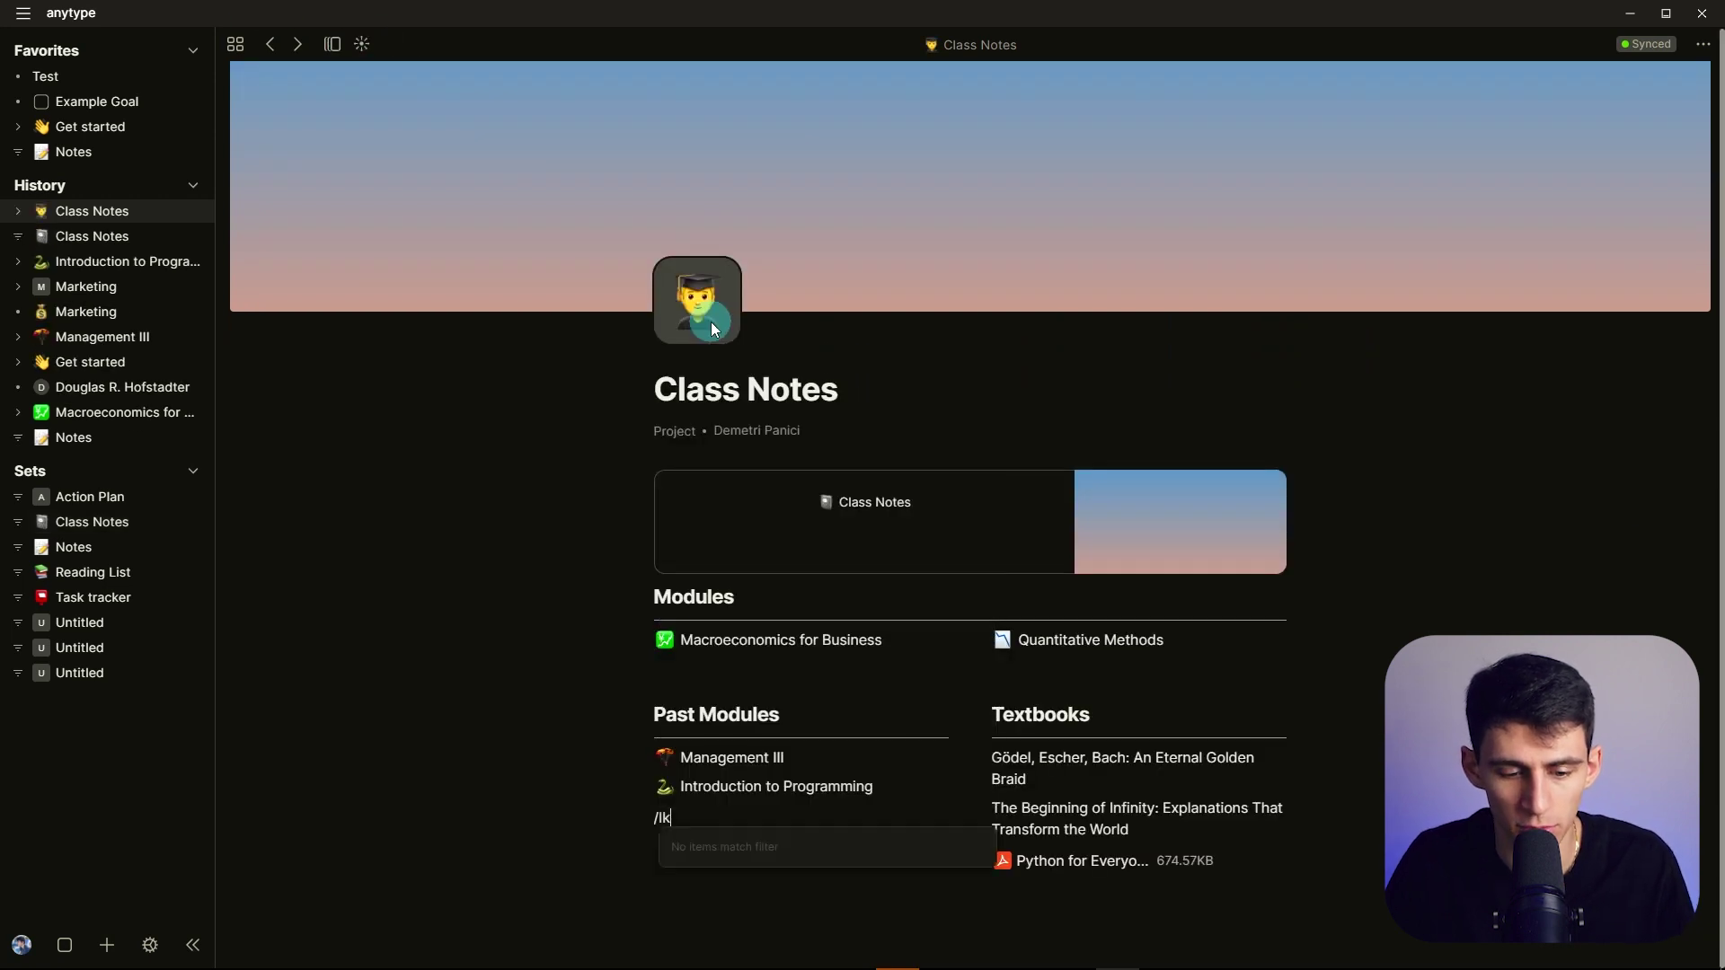
{"action": "key", "text": "BackSpace"}
{"action": "type", "text": "ink"}
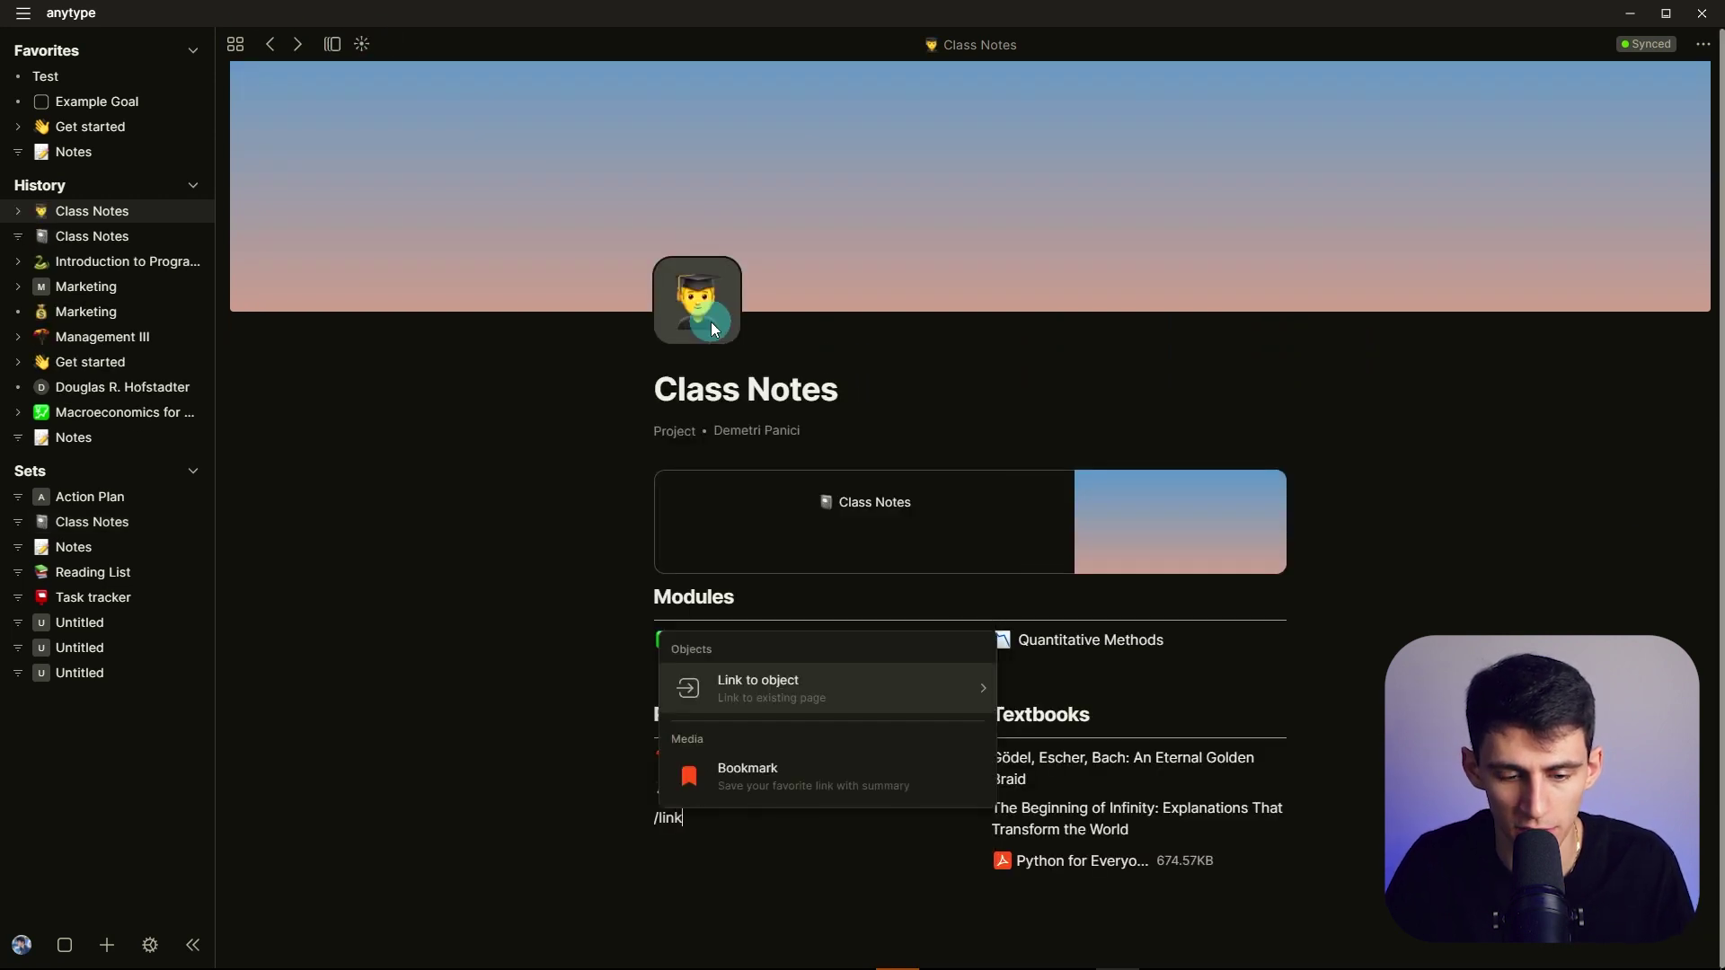
{"action": "mouse_move", "coordinate": [943, 705]}
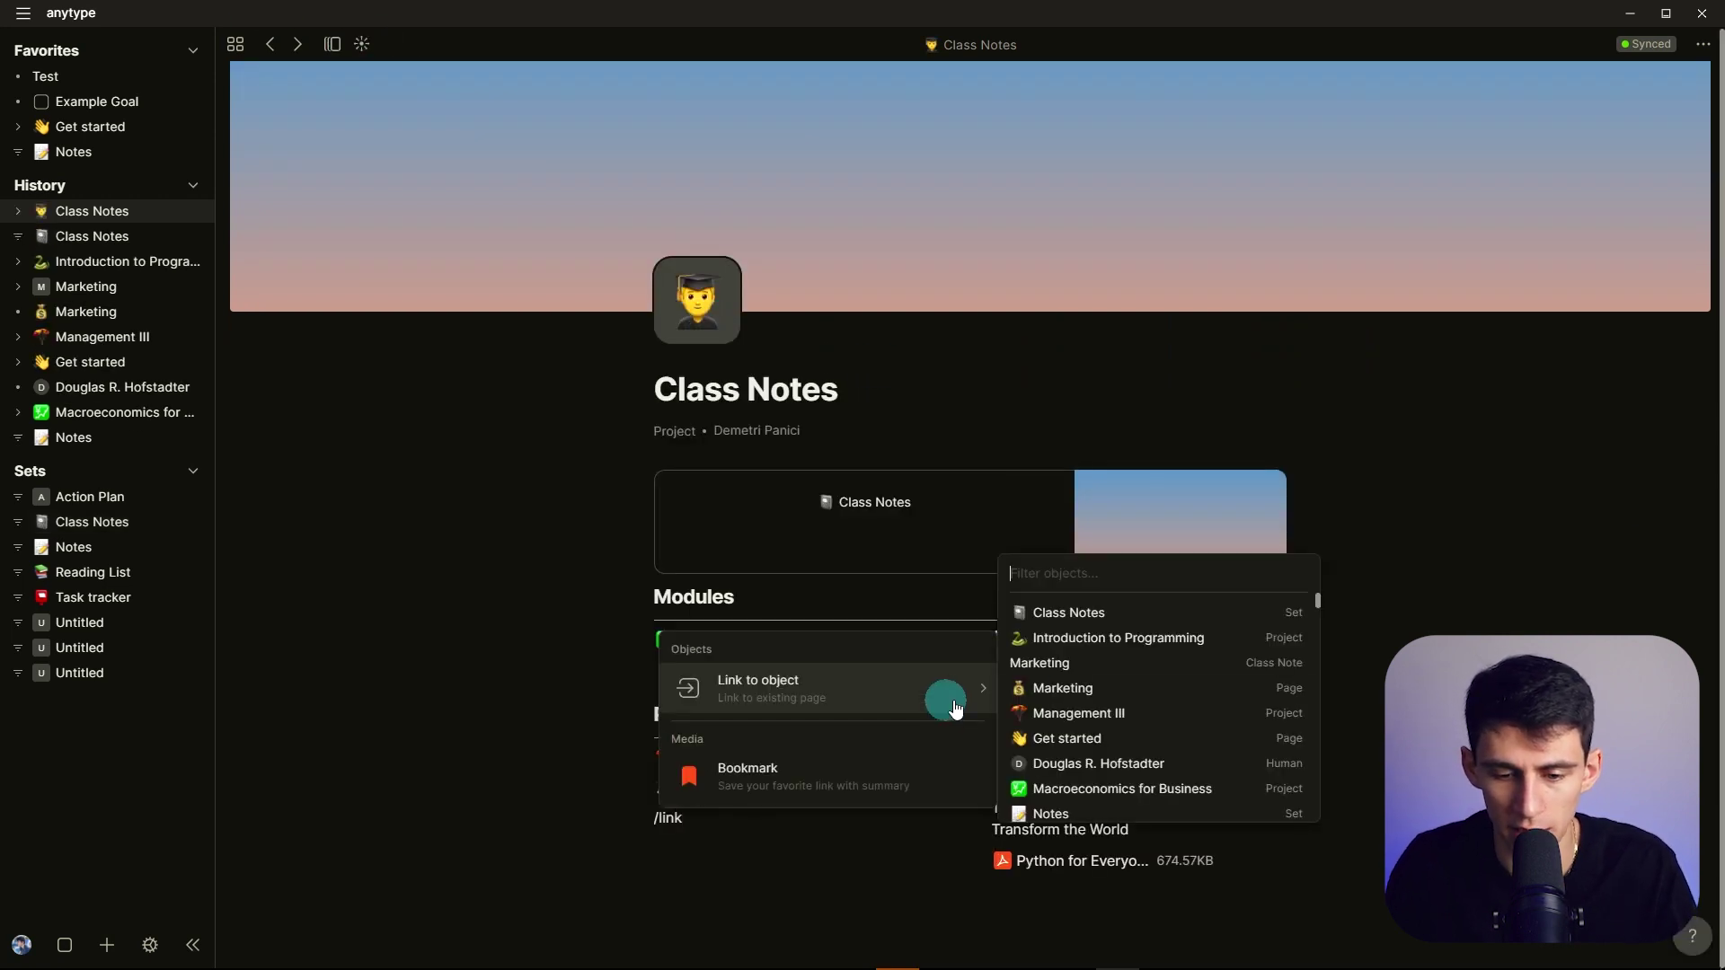
{"action": "left_click", "coordinate": [1076, 686]}
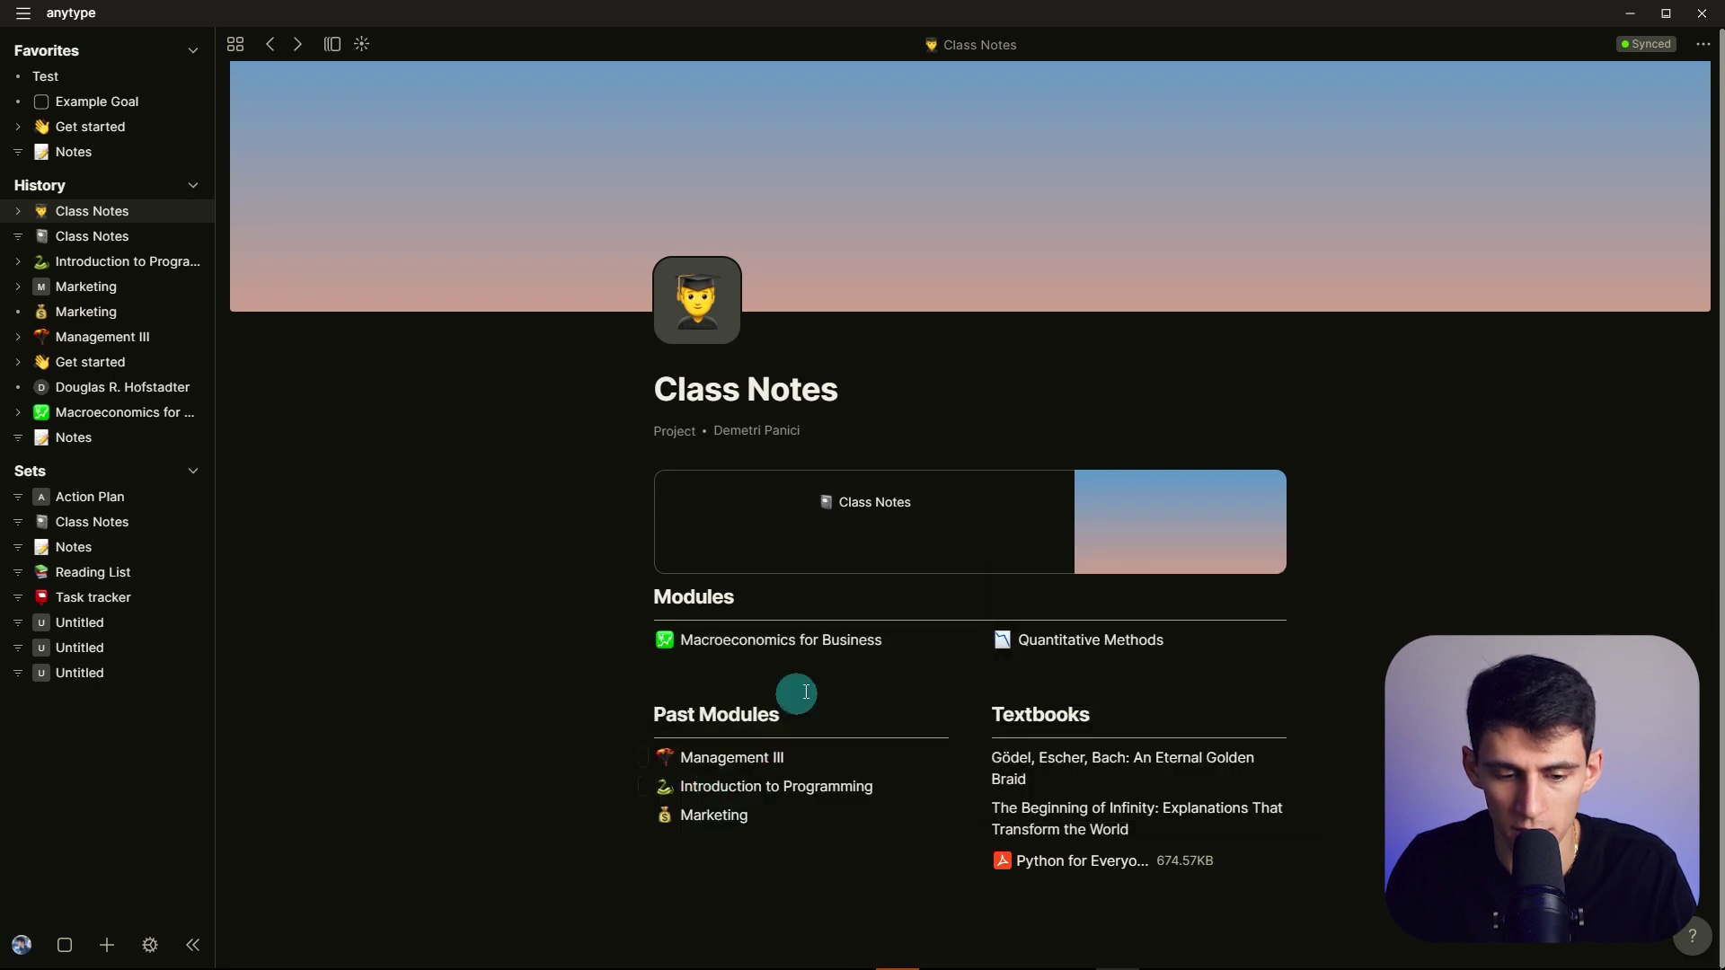
- Check the Marketing link in the Class Notes project's graph, view the linked Class Notes set and return to the project
{"action": "left_click", "coordinate": [368, 50]}
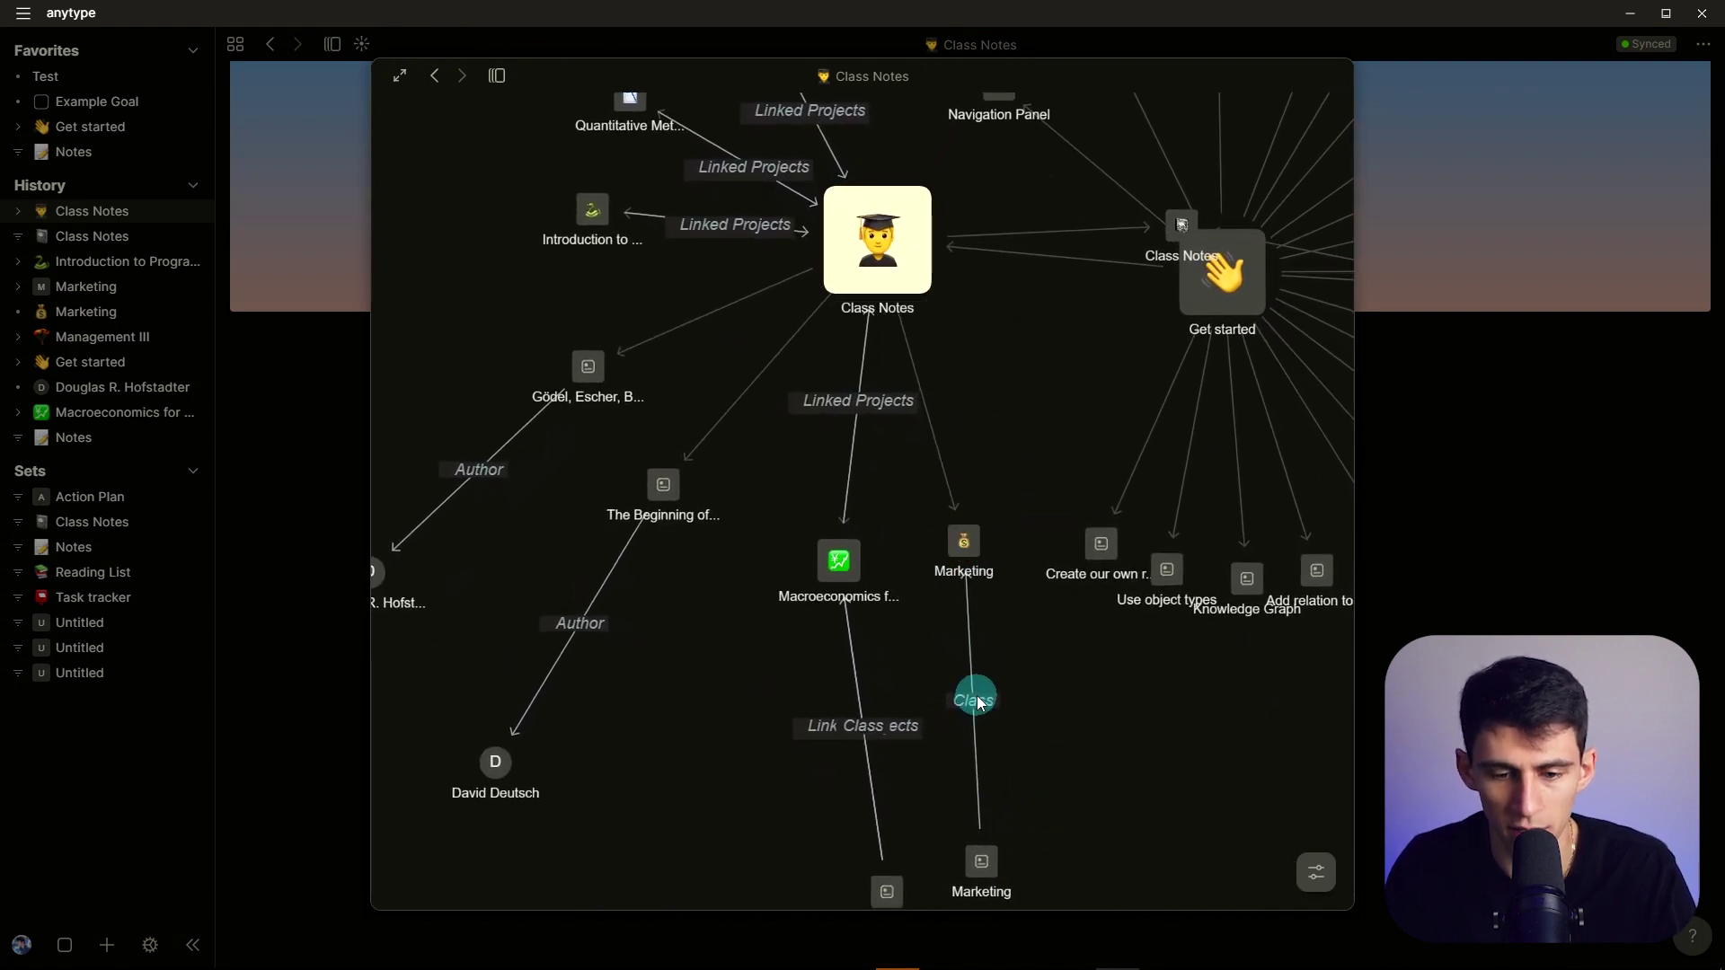
{"action": "left_click", "coordinate": [1448, 504]}
{"action": "left_click", "coordinate": [956, 548]}
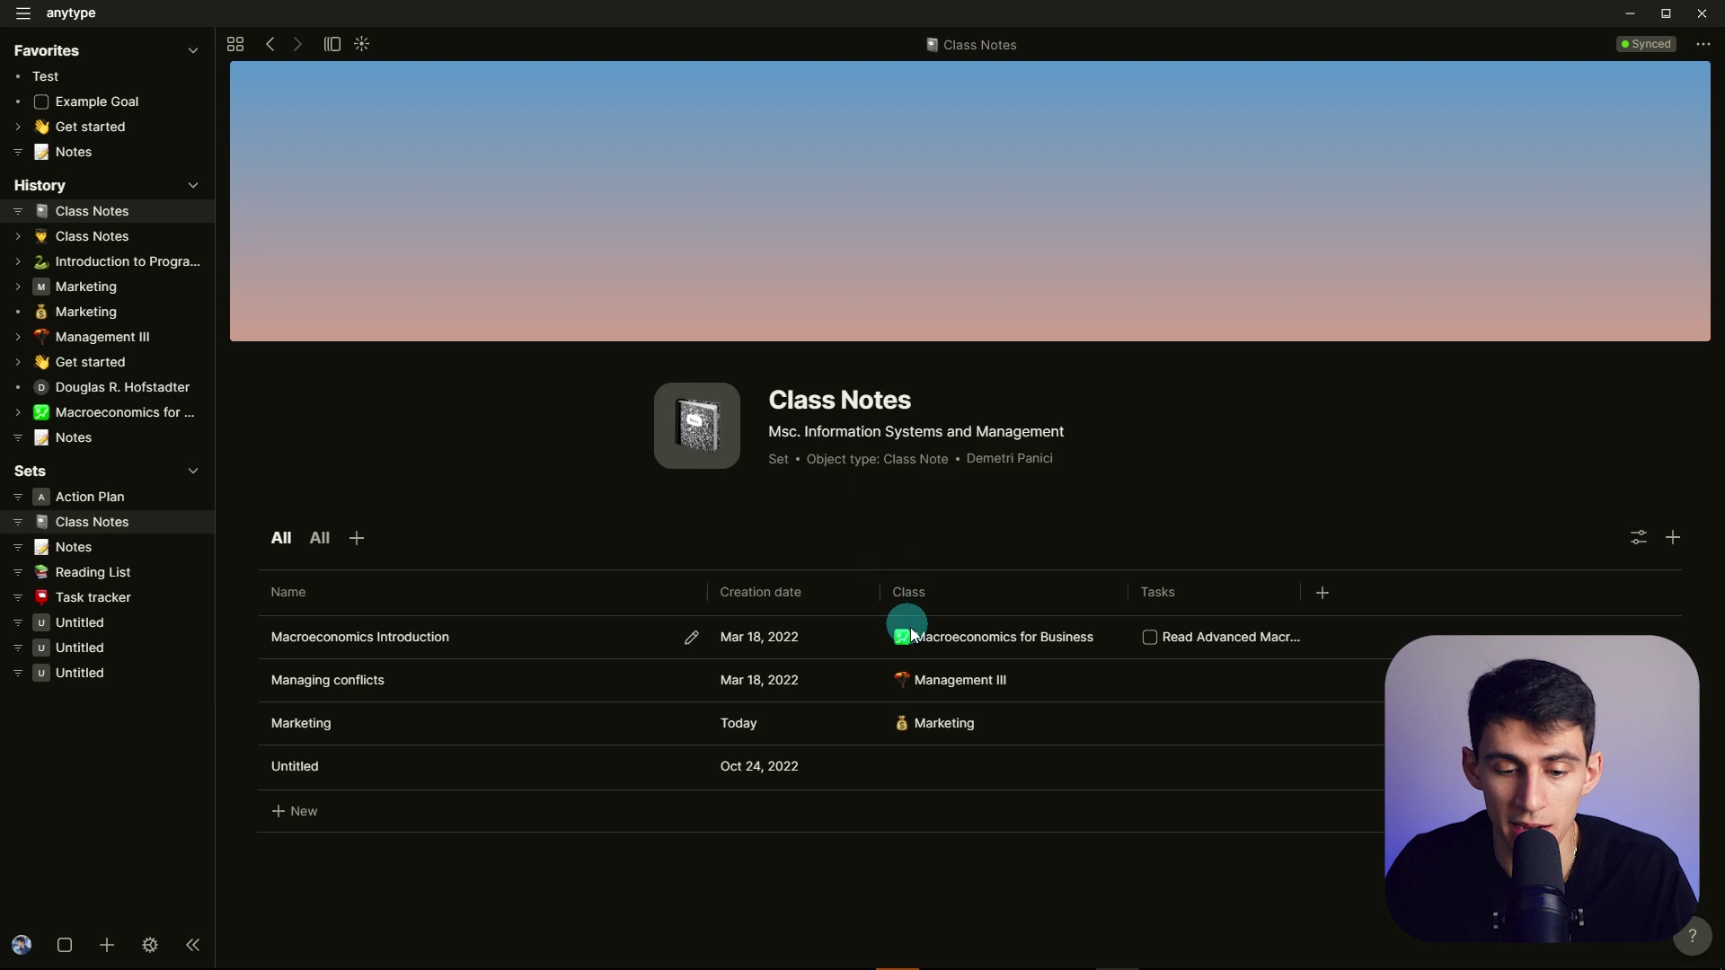
{"action": "key", "text": "alt+Left"}
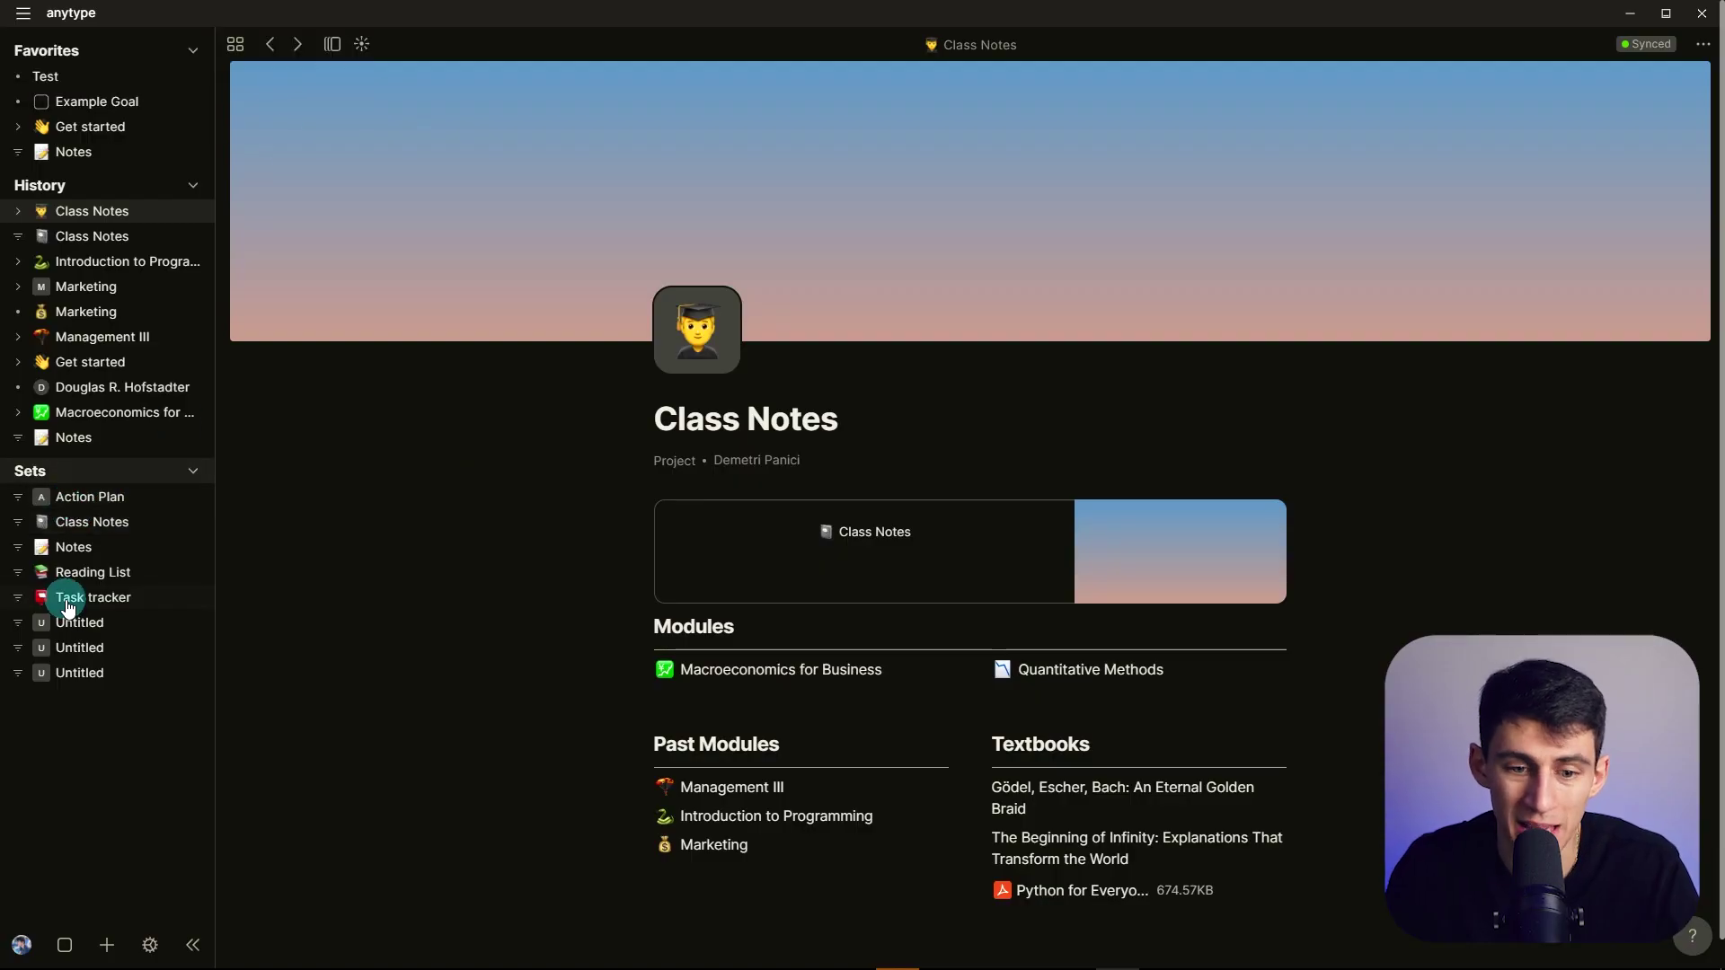
- Examine the available layout types and the relations of the Class Notes project
{"action": "mouse_move", "coordinate": [768, 246]}
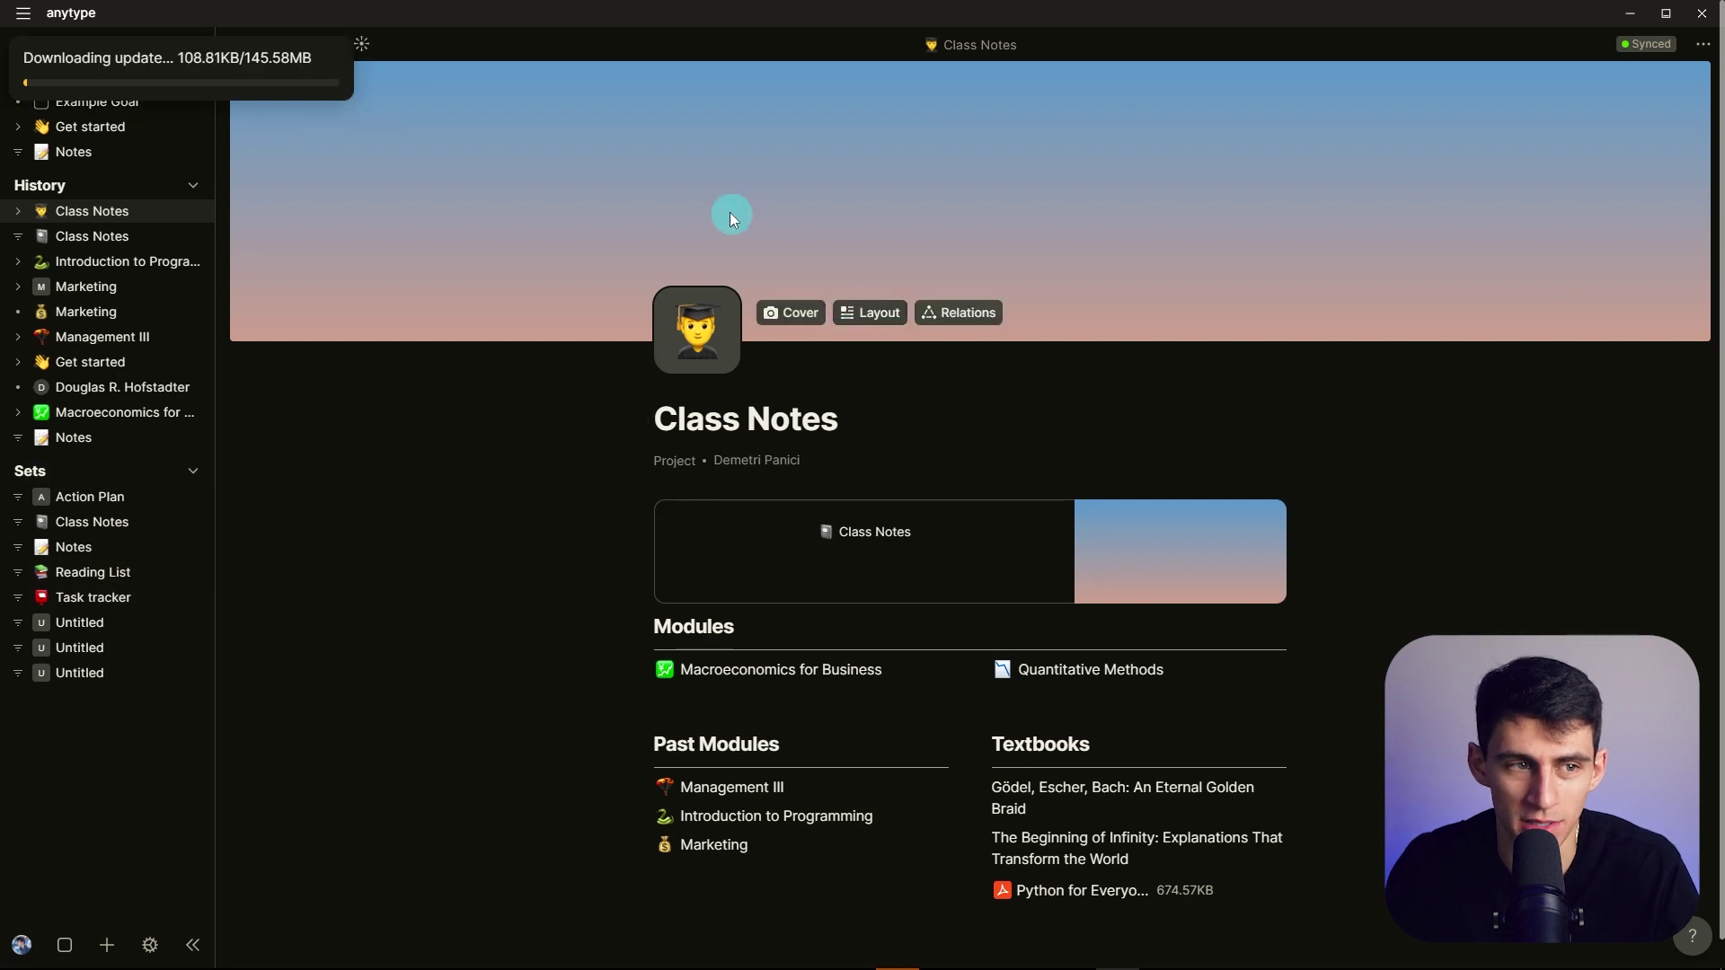
{"action": "left_click", "coordinate": [890, 305]}
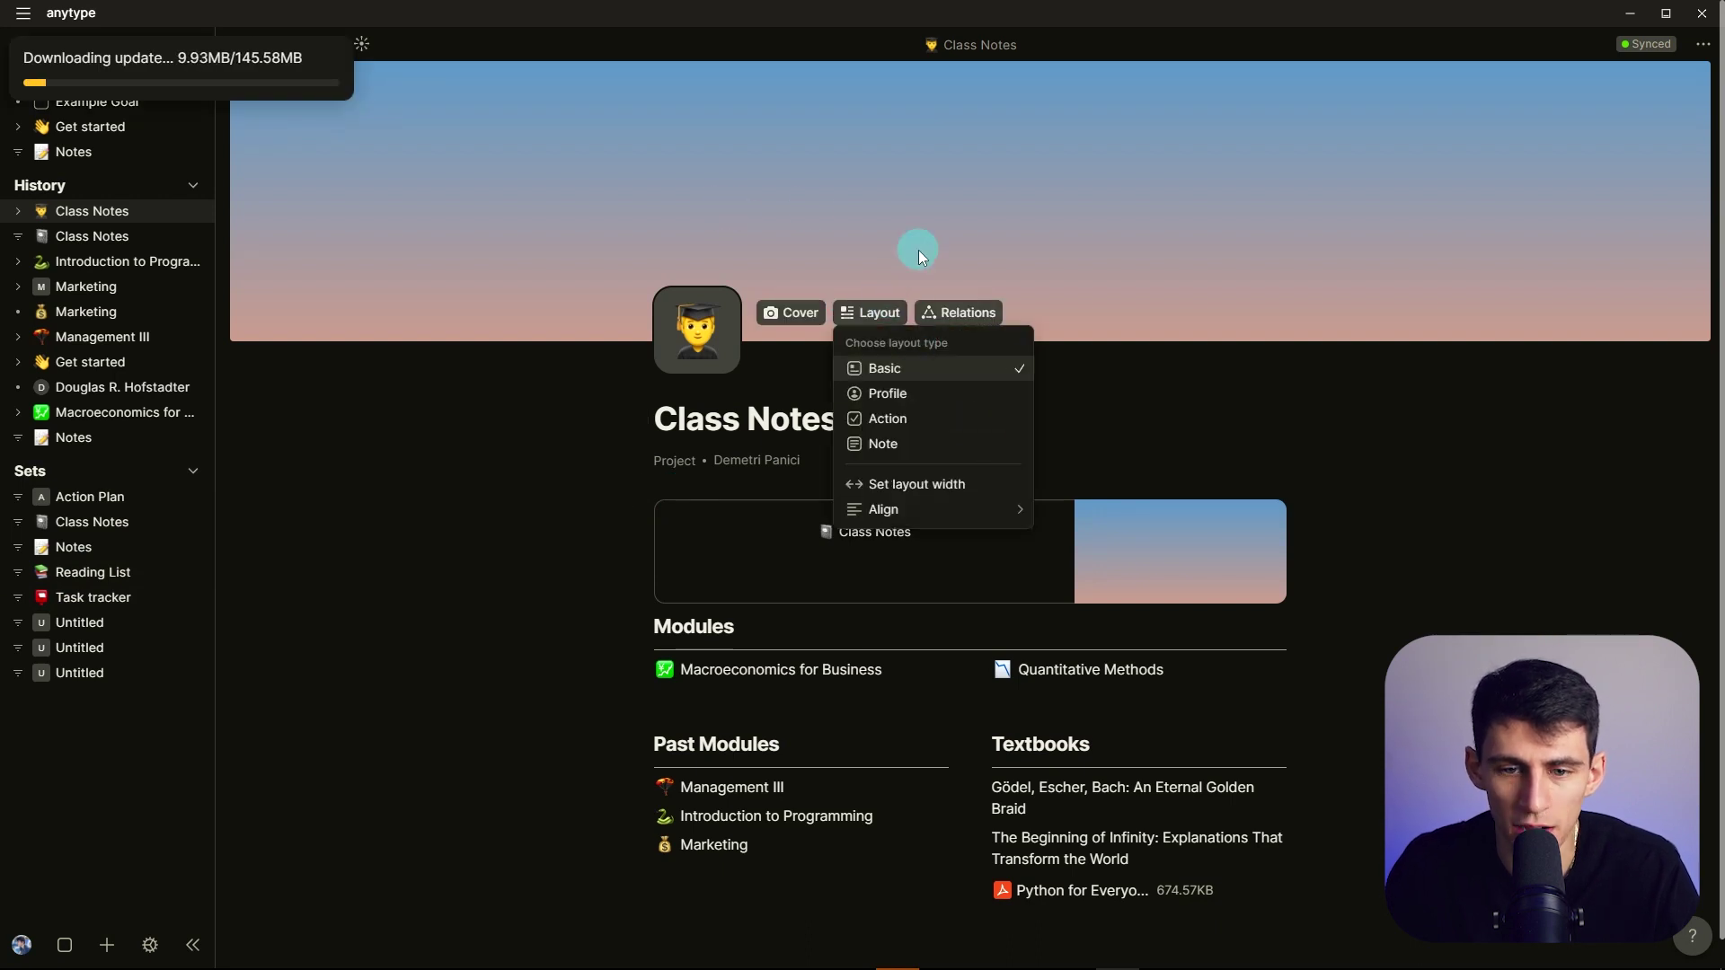
{"action": "left_click", "coordinate": [919, 251]}
{"action": "left_click", "coordinate": [932, 310]}
{"action": "left_click", "coordinate": [816, 238]}
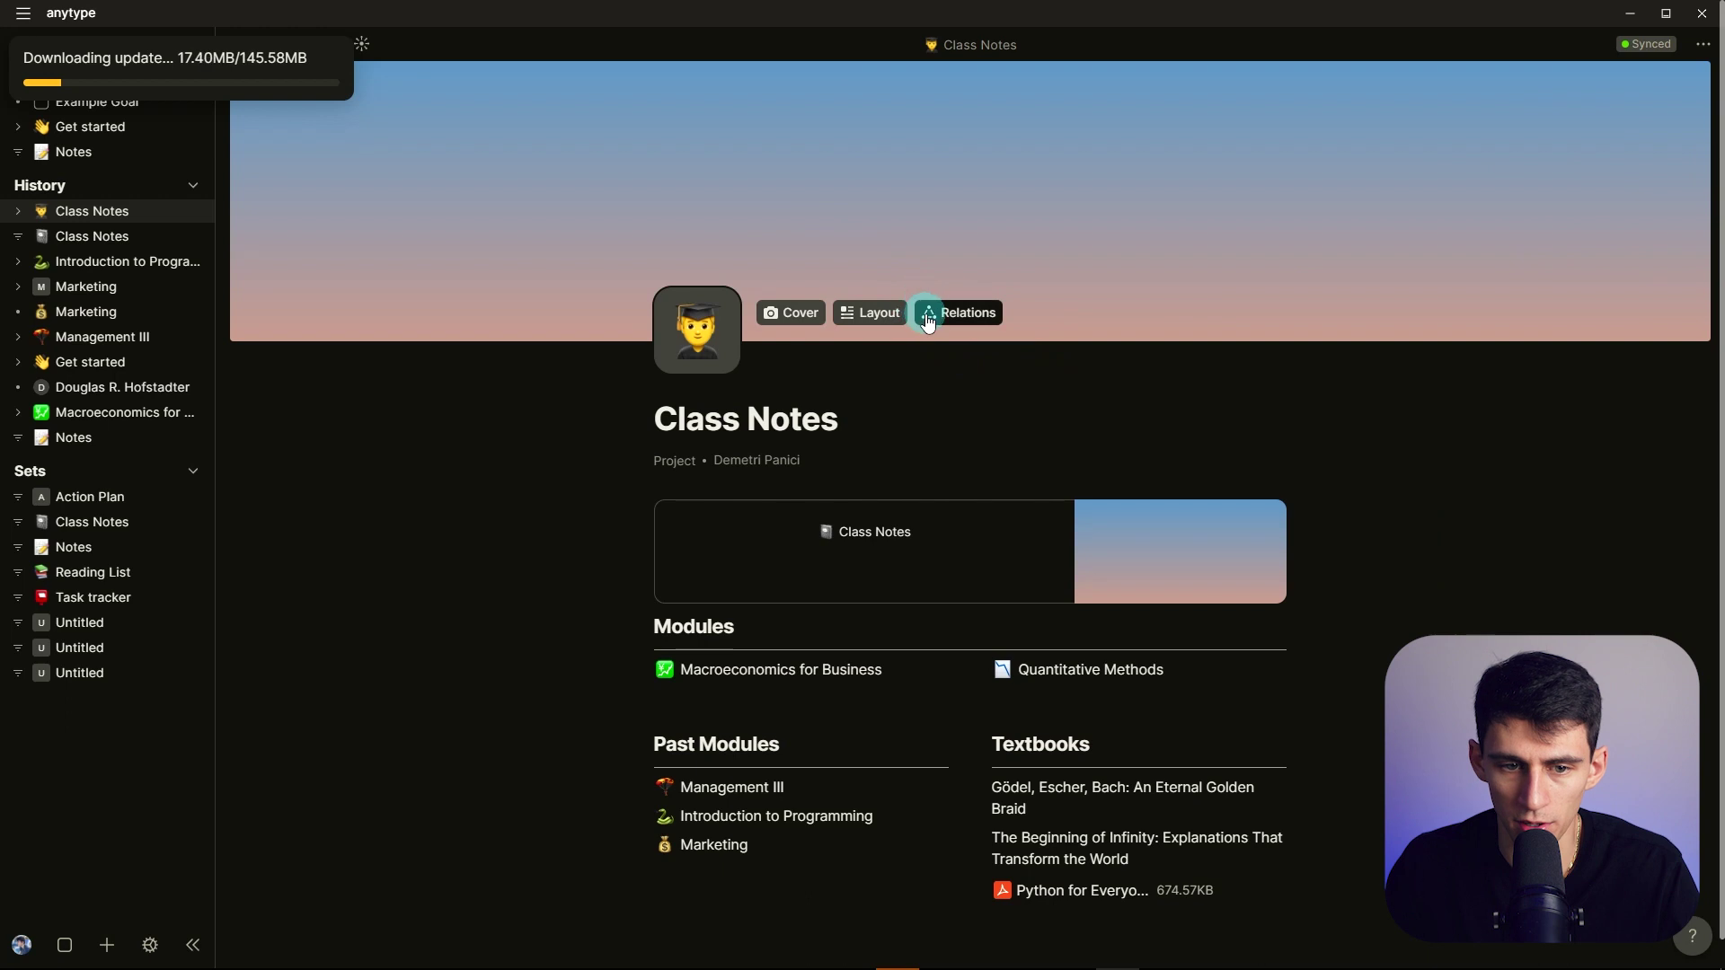
{"action": "left_click", "coordinate": [929, 317]}
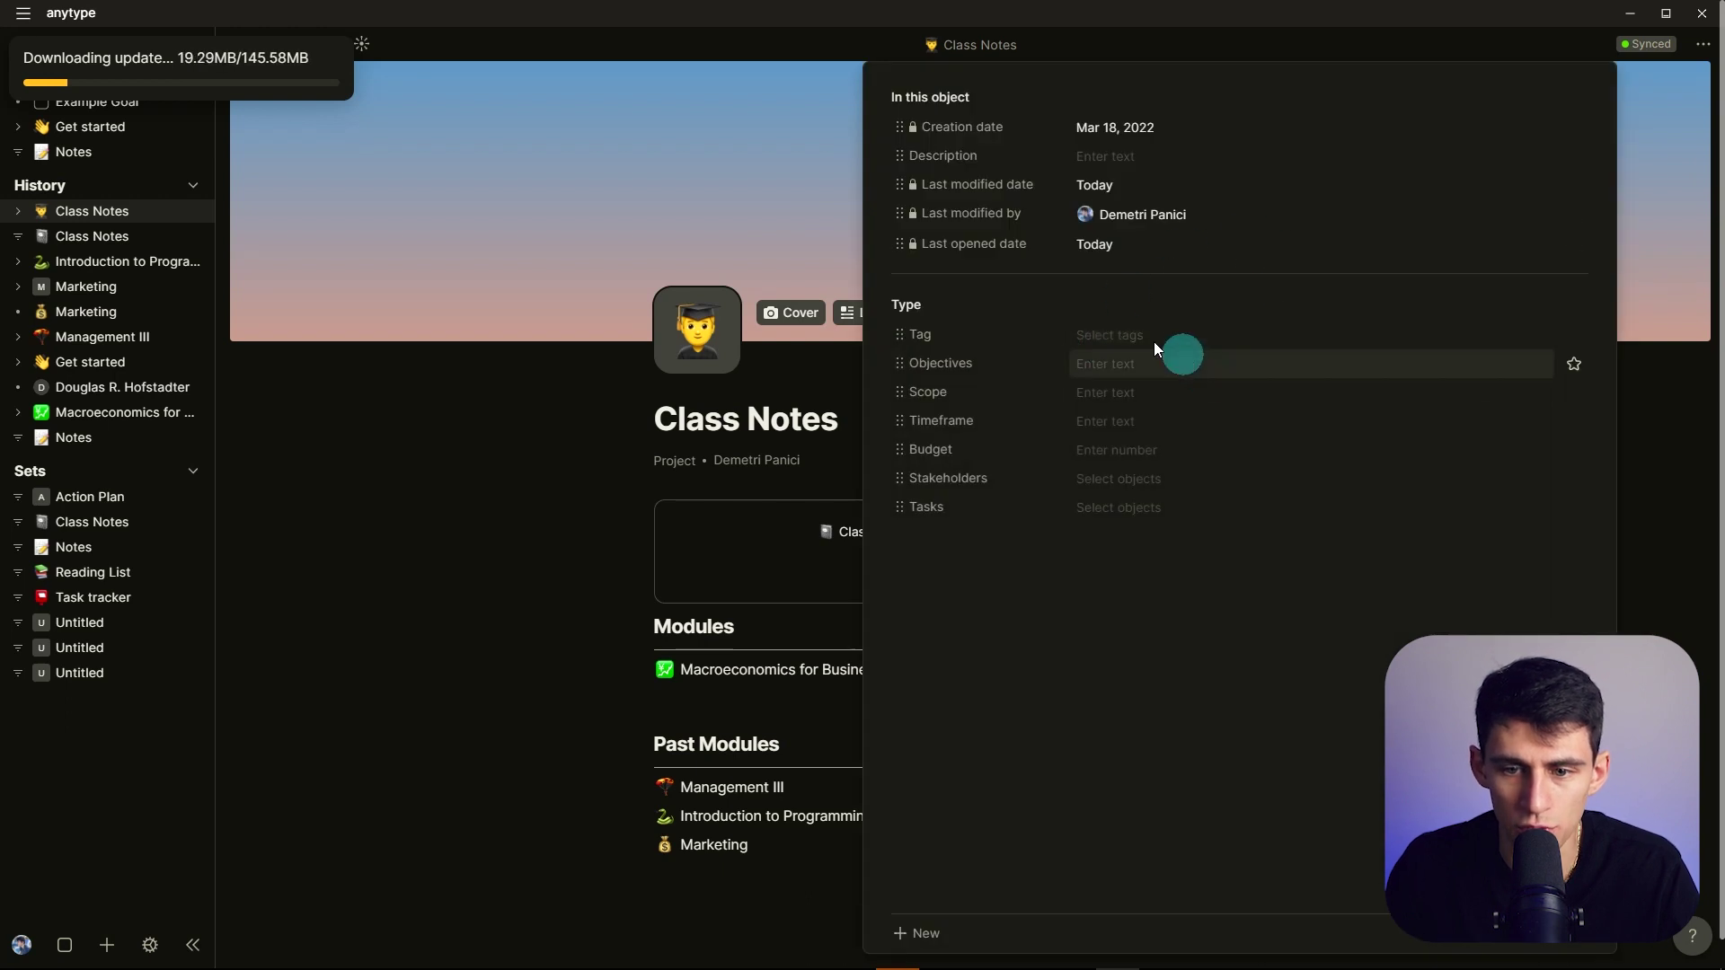
{"action": "left_click", "coordinate": [848, 248]}
{"action": "left_click", "coordinate": [954, 311]}
{"action": "left_click", "coordinate": [784, 192]}
- Switch the Class Notes project to the Profile layout and upload an image file as its profile picture
{"action": "left_click", "coordinate": [876, 310]}
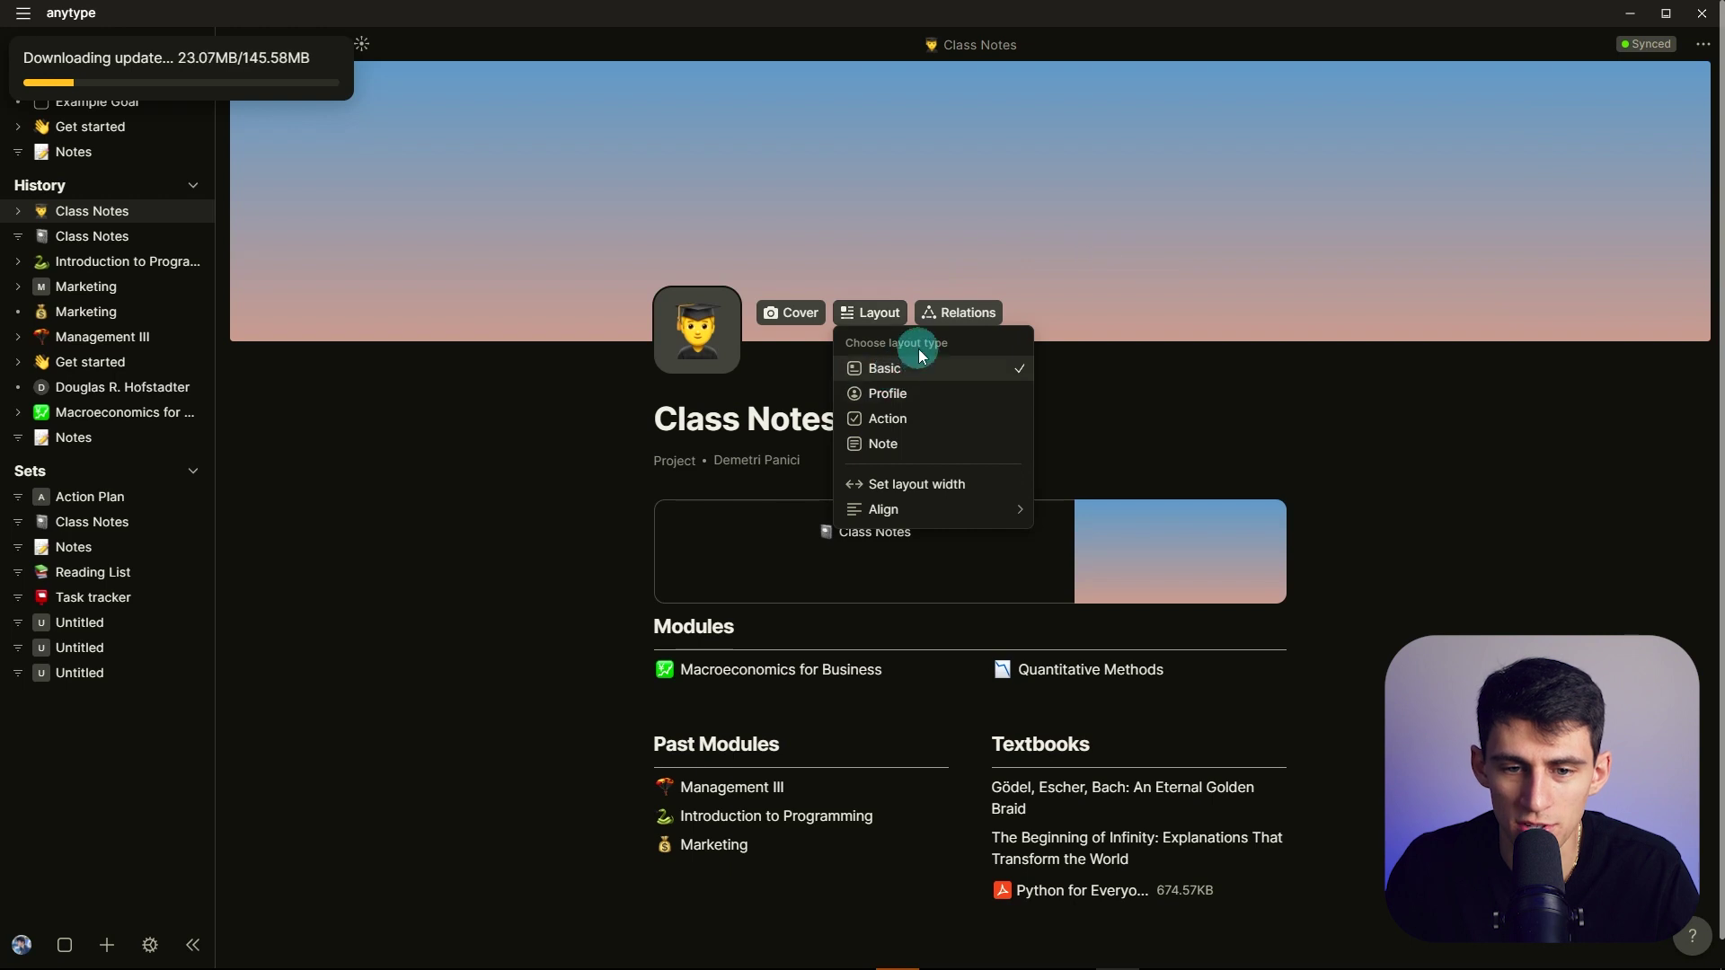
{"action": "left_click", "coordinate": [934, 395]}
{"action": "left_click", "coordinate": [683, 346]}
{"action": "left_click", "coordinate": [664, 404]}
{"action": "scroll", "coordinate": [115, 221], "scroll_direction": "up", "scroll_amount": 10}
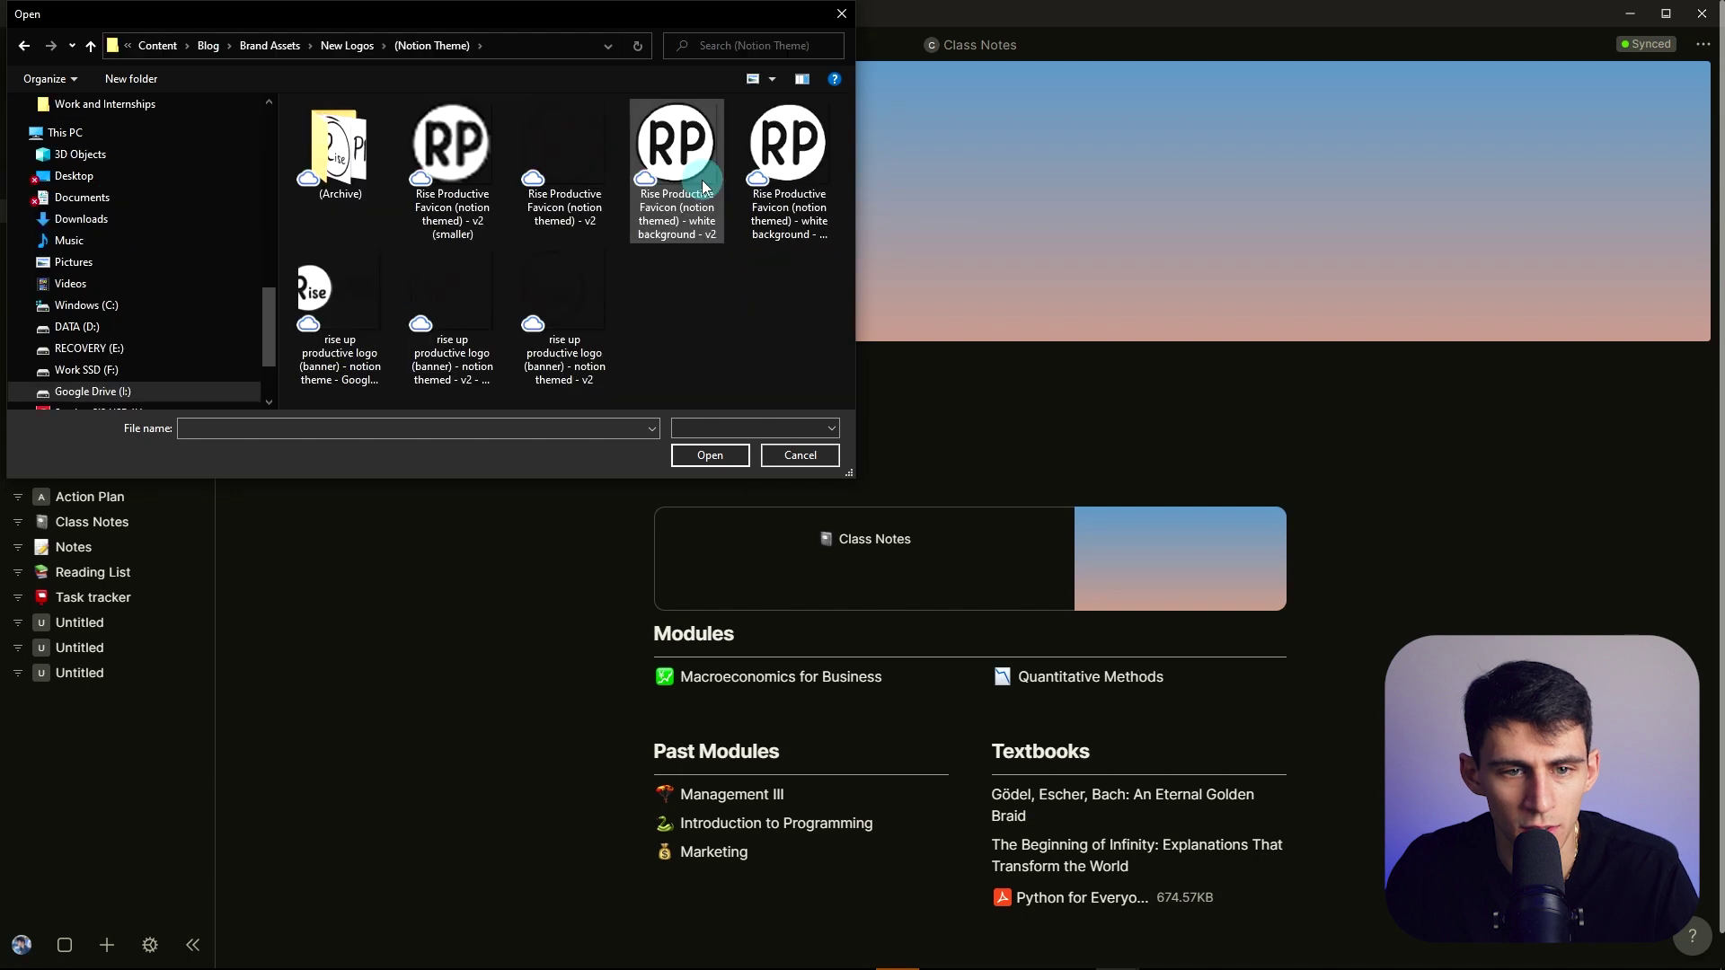
{"action": "left_click", "coordinate": [683, 171]}
{"action": "left_click", "coordinate": [710, 455]}
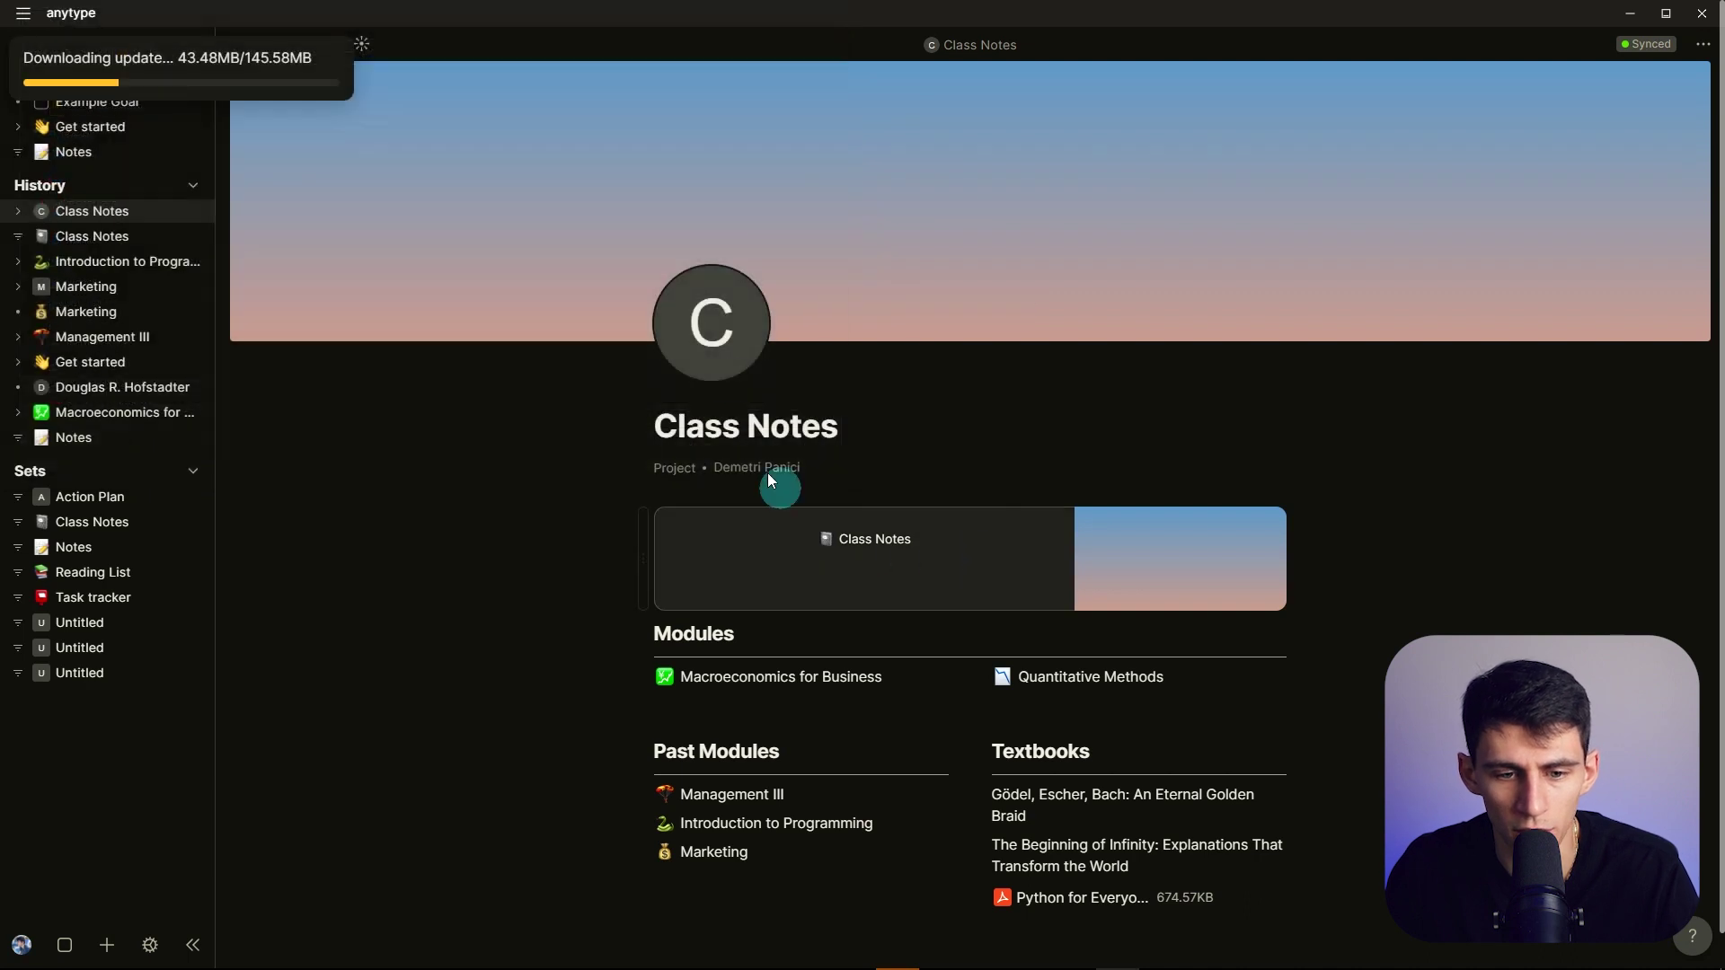
- Switch the Class Notes project to the Action layout
{"action": "left_click", "coordinate": [841, 308]}
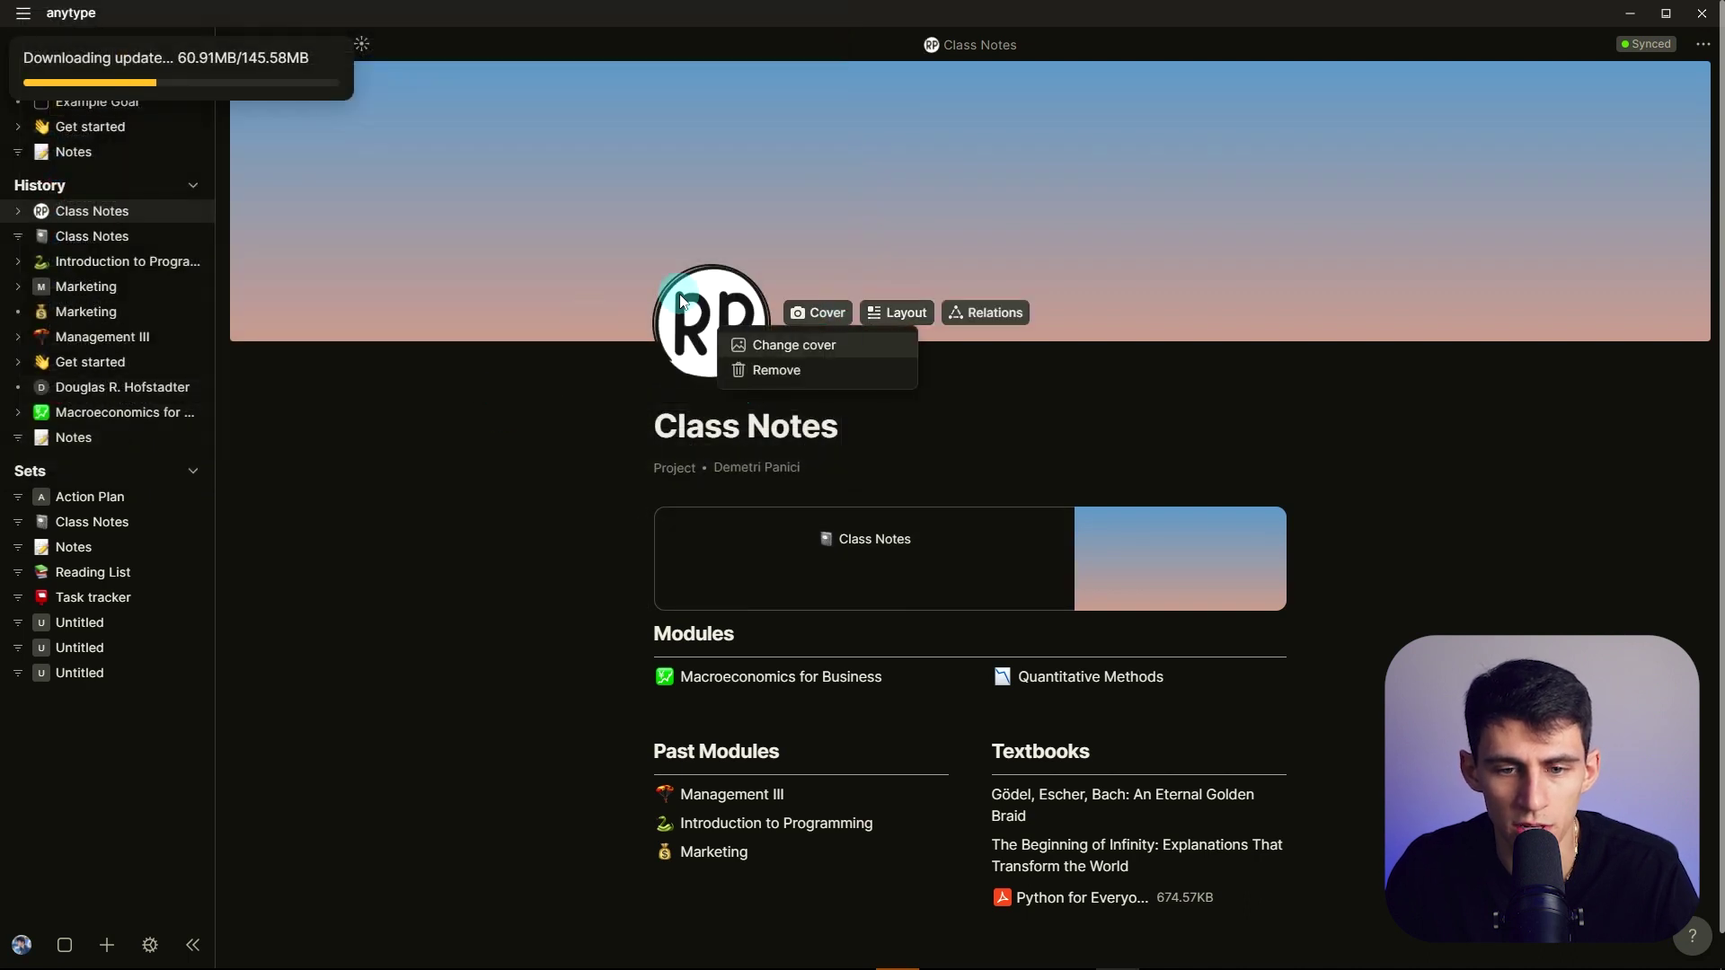
{"action": "left_click", "coordinate": [833, 325]}
{"action": "left_click", "coordinate": [896, 313]}
{"action": "left_click", "coordinate": [906, 412]}
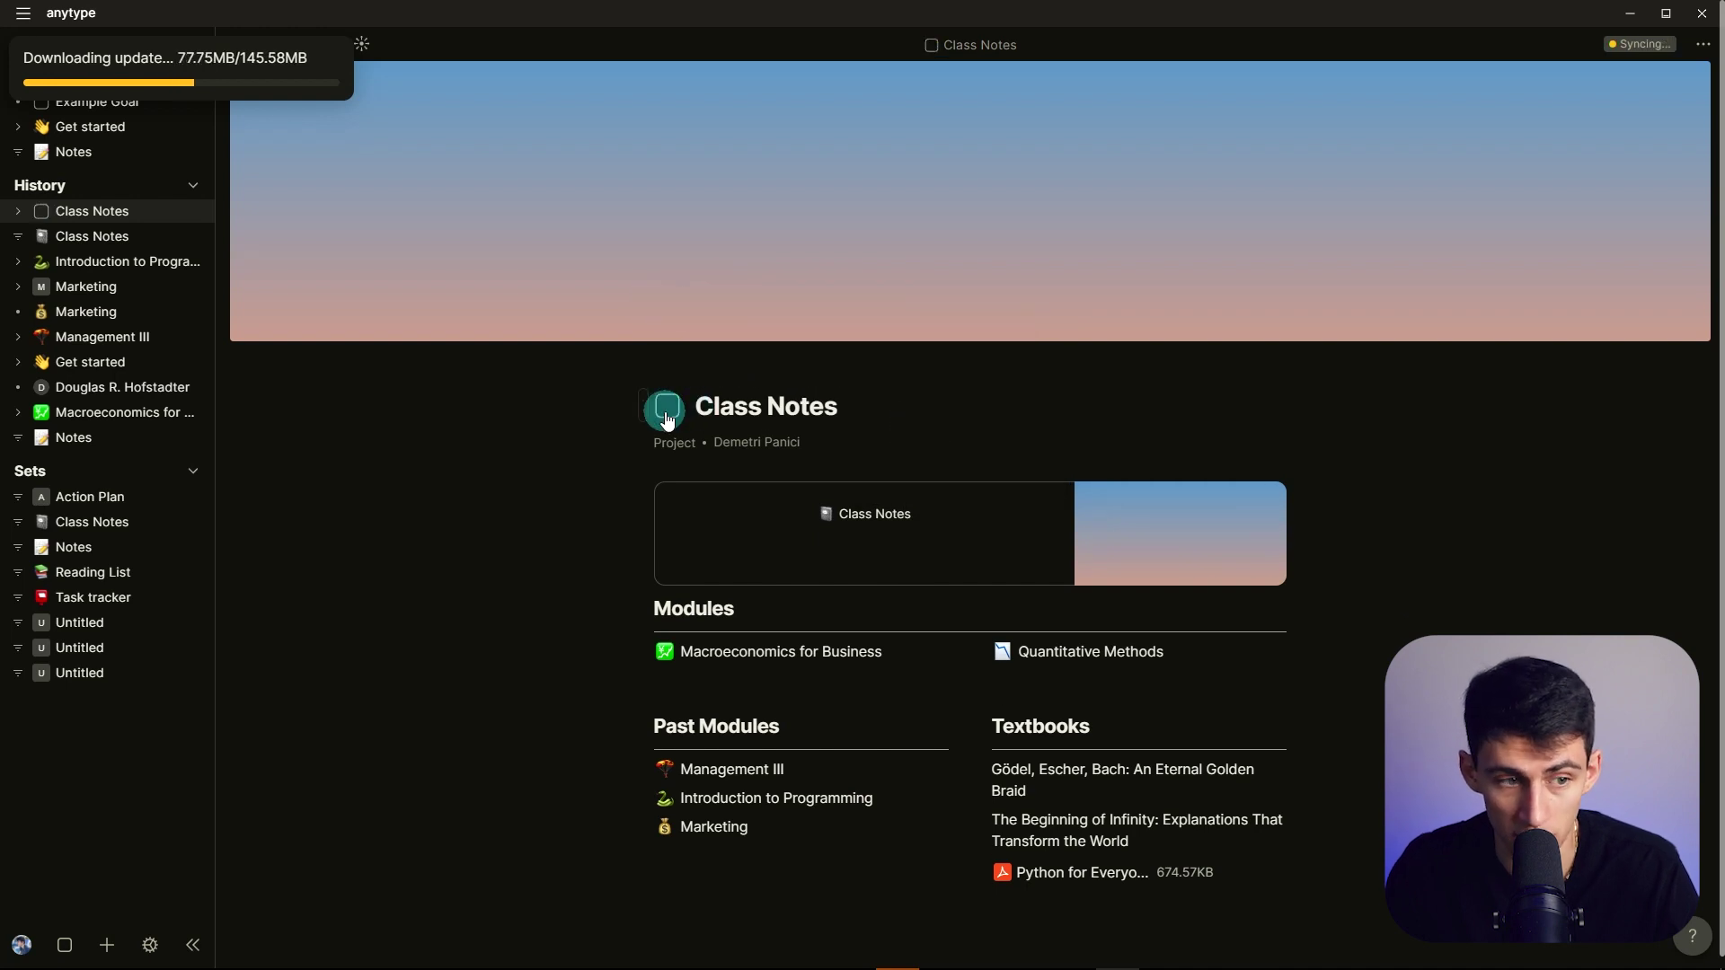
- Switch the Class Notes project to the Note layout and widen its layout as far as possible
{"action": "left_click", "coordinate": [771, 311]}
{"action": "left_click", "coordinate": [780, 439]}
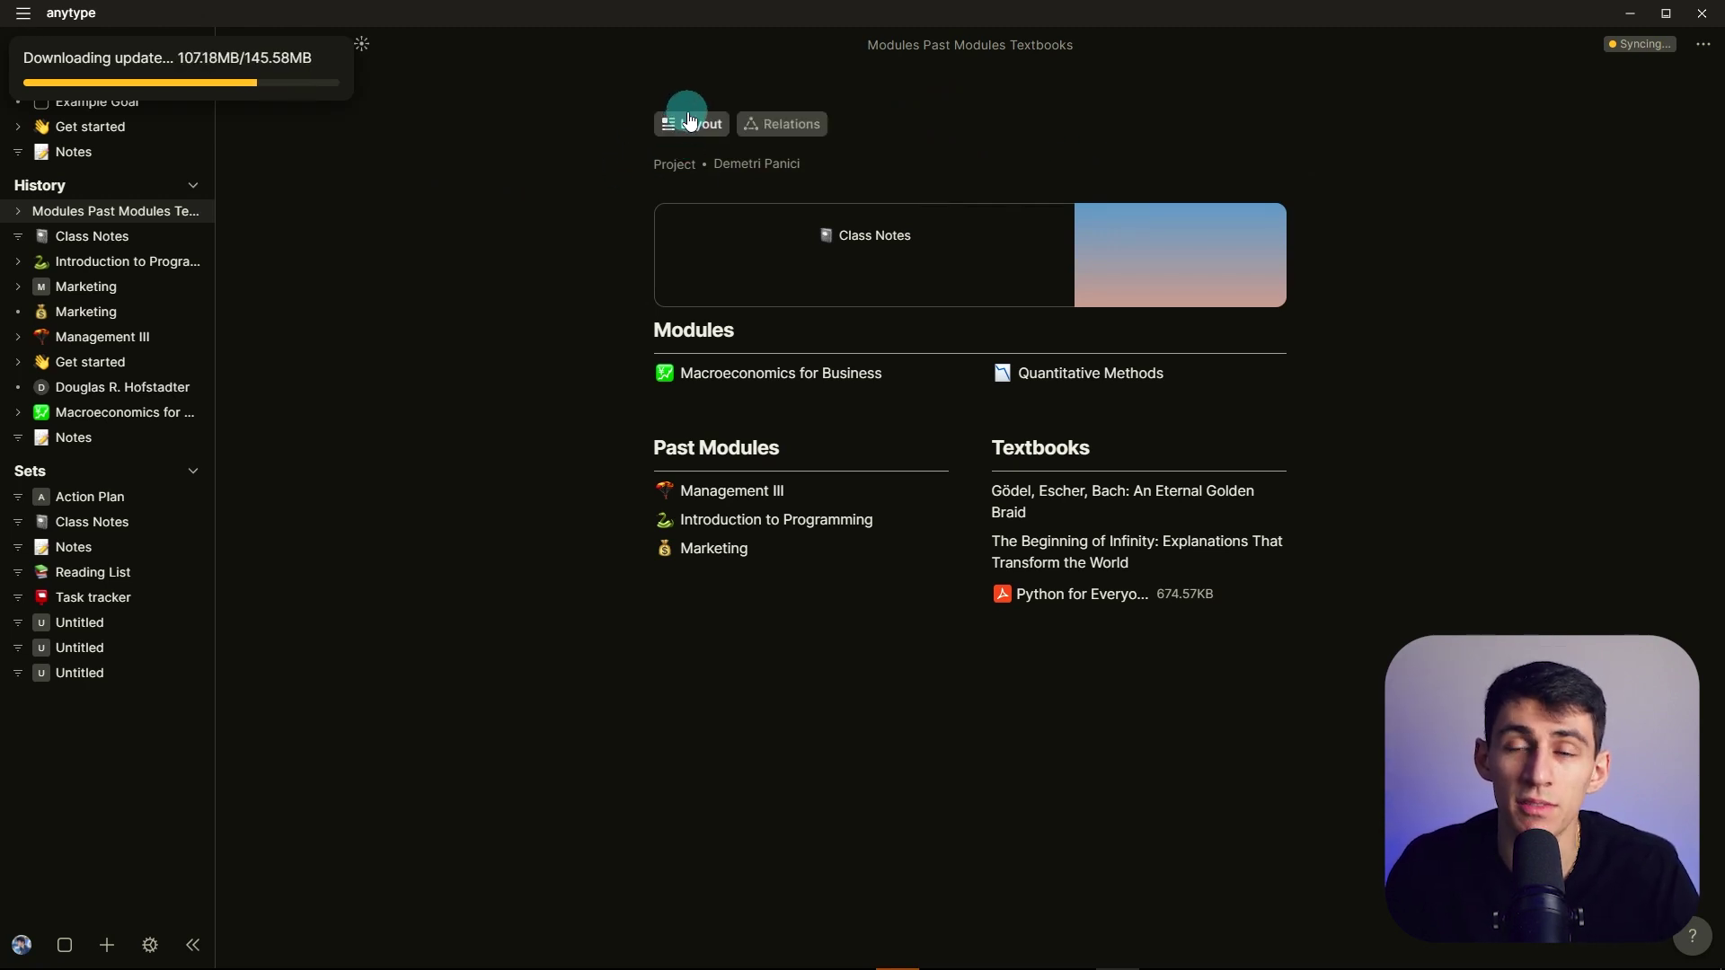
{"action": "left_click", "coordinate": [688, 122]}
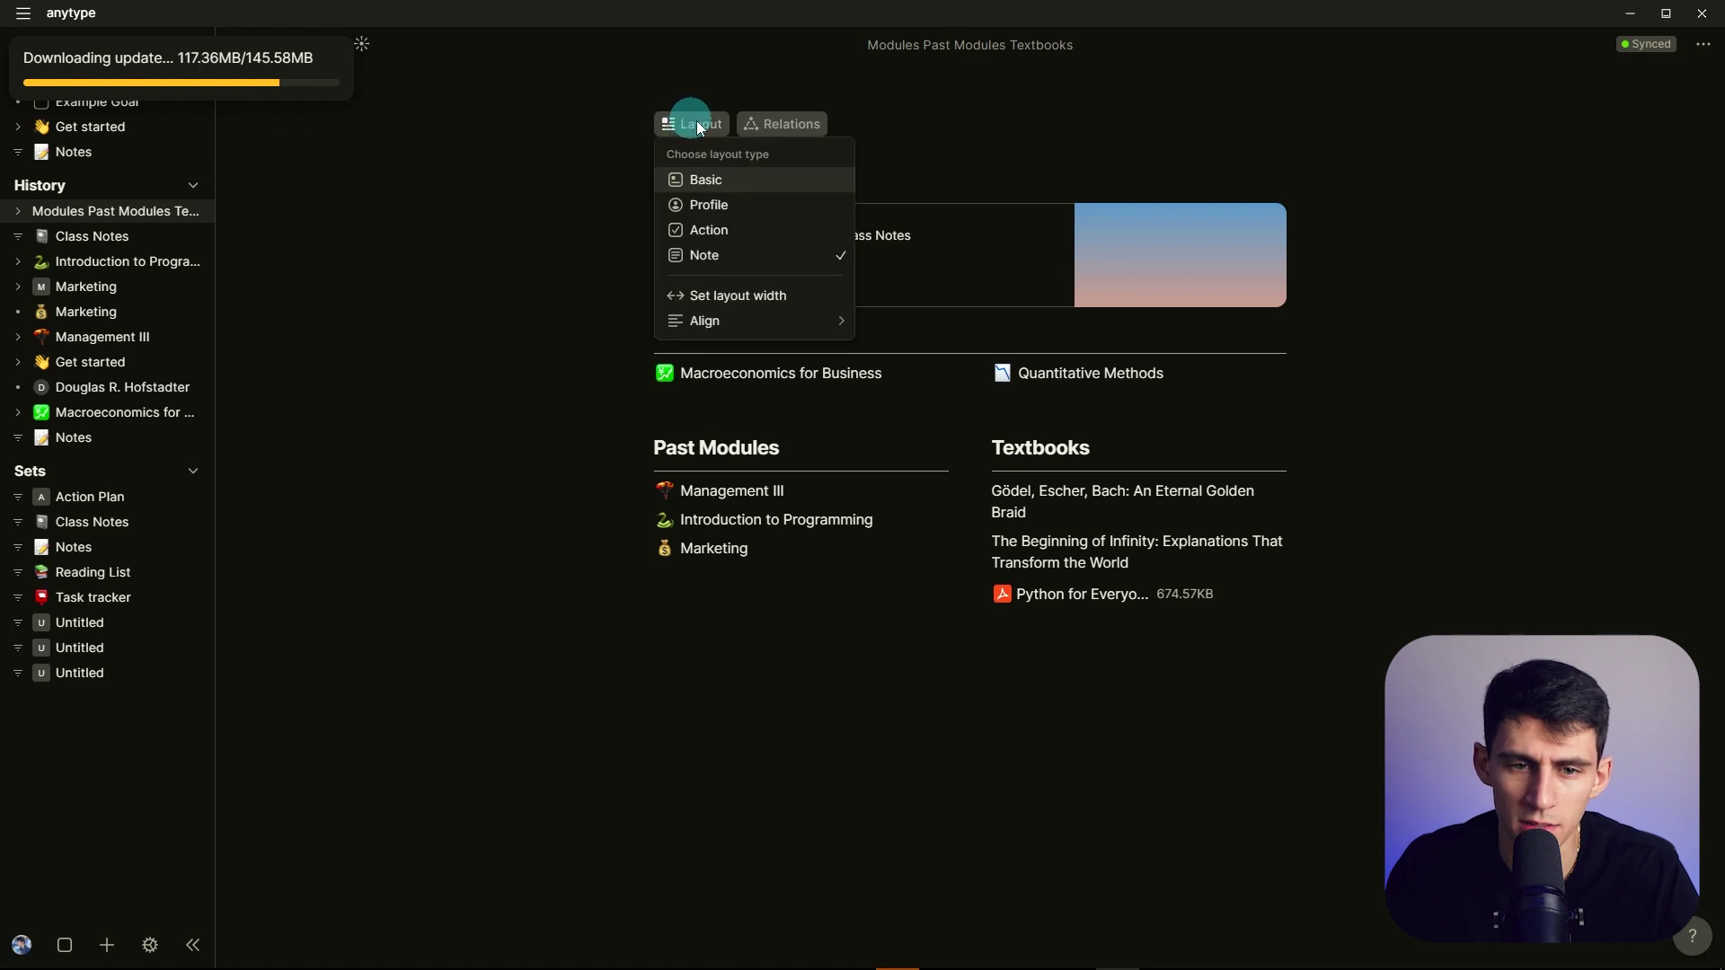
{"action": "left_click", "coordinate": [741, 299]}
{"action": "left_click_drag", "start_coordinate": [810, 97], "coordinate": [1232, 231]}
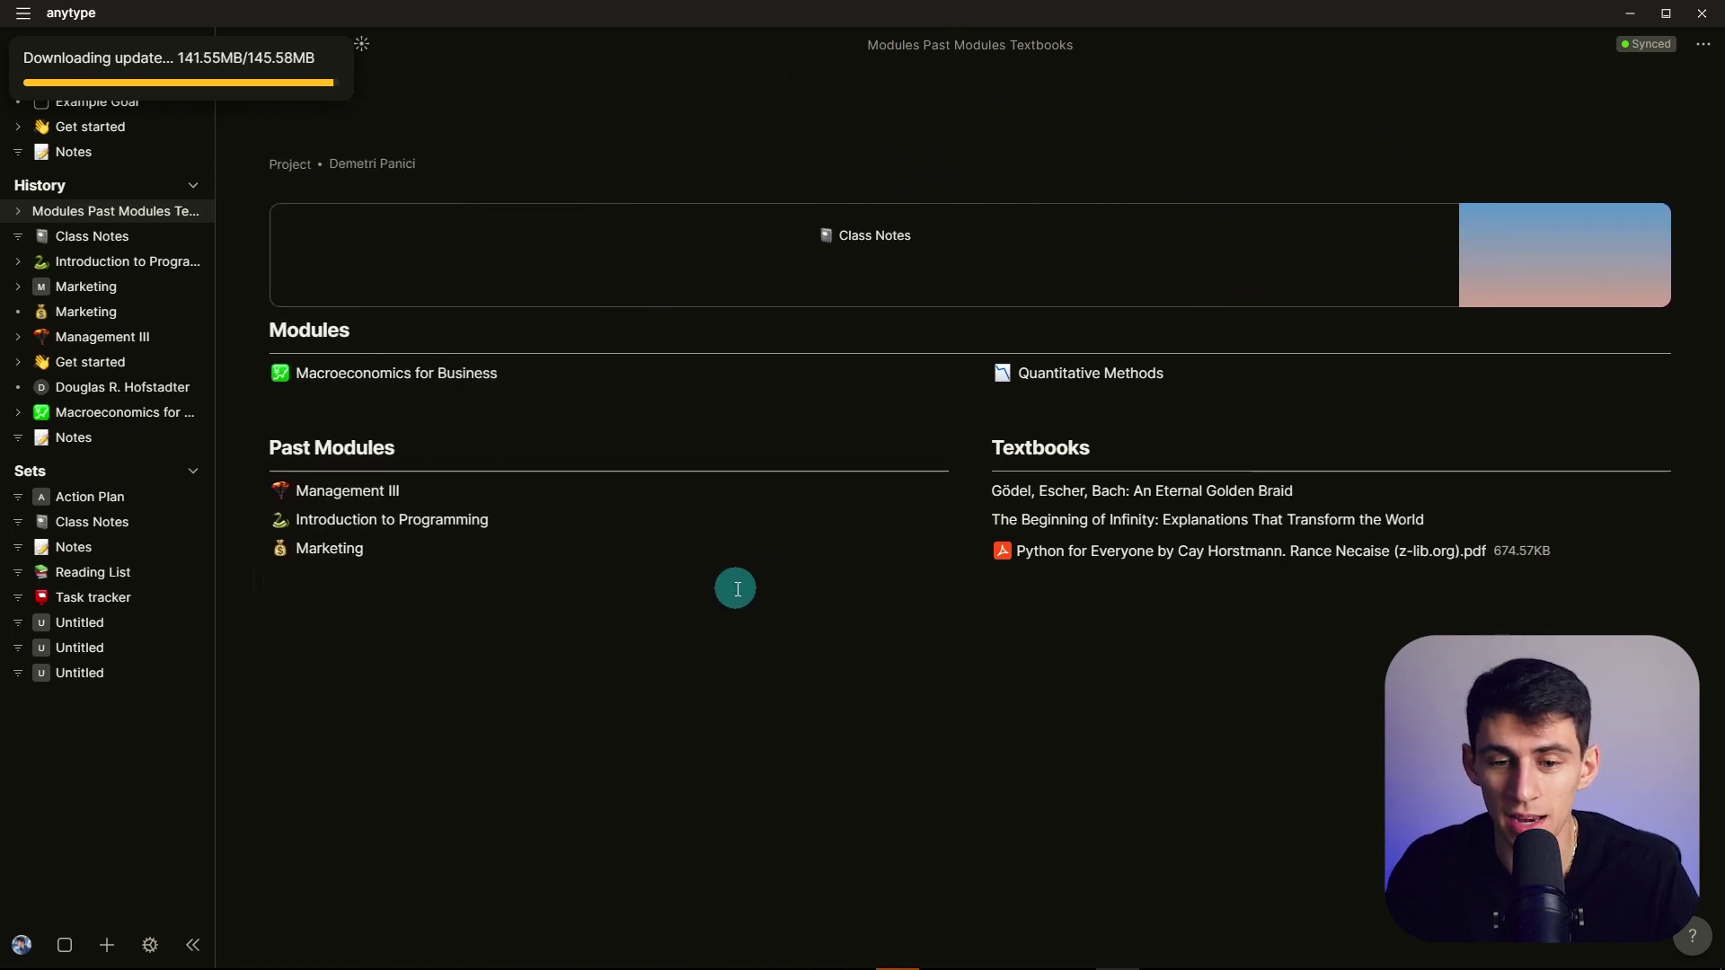
- Add a new text block and place it as a middle column between Past Modules and Textbooks
{"action": "left_click", "coordinate": [737, 589]}
{"action": "key", "text": "Return"}
{"action": "type", "text": "/co"}
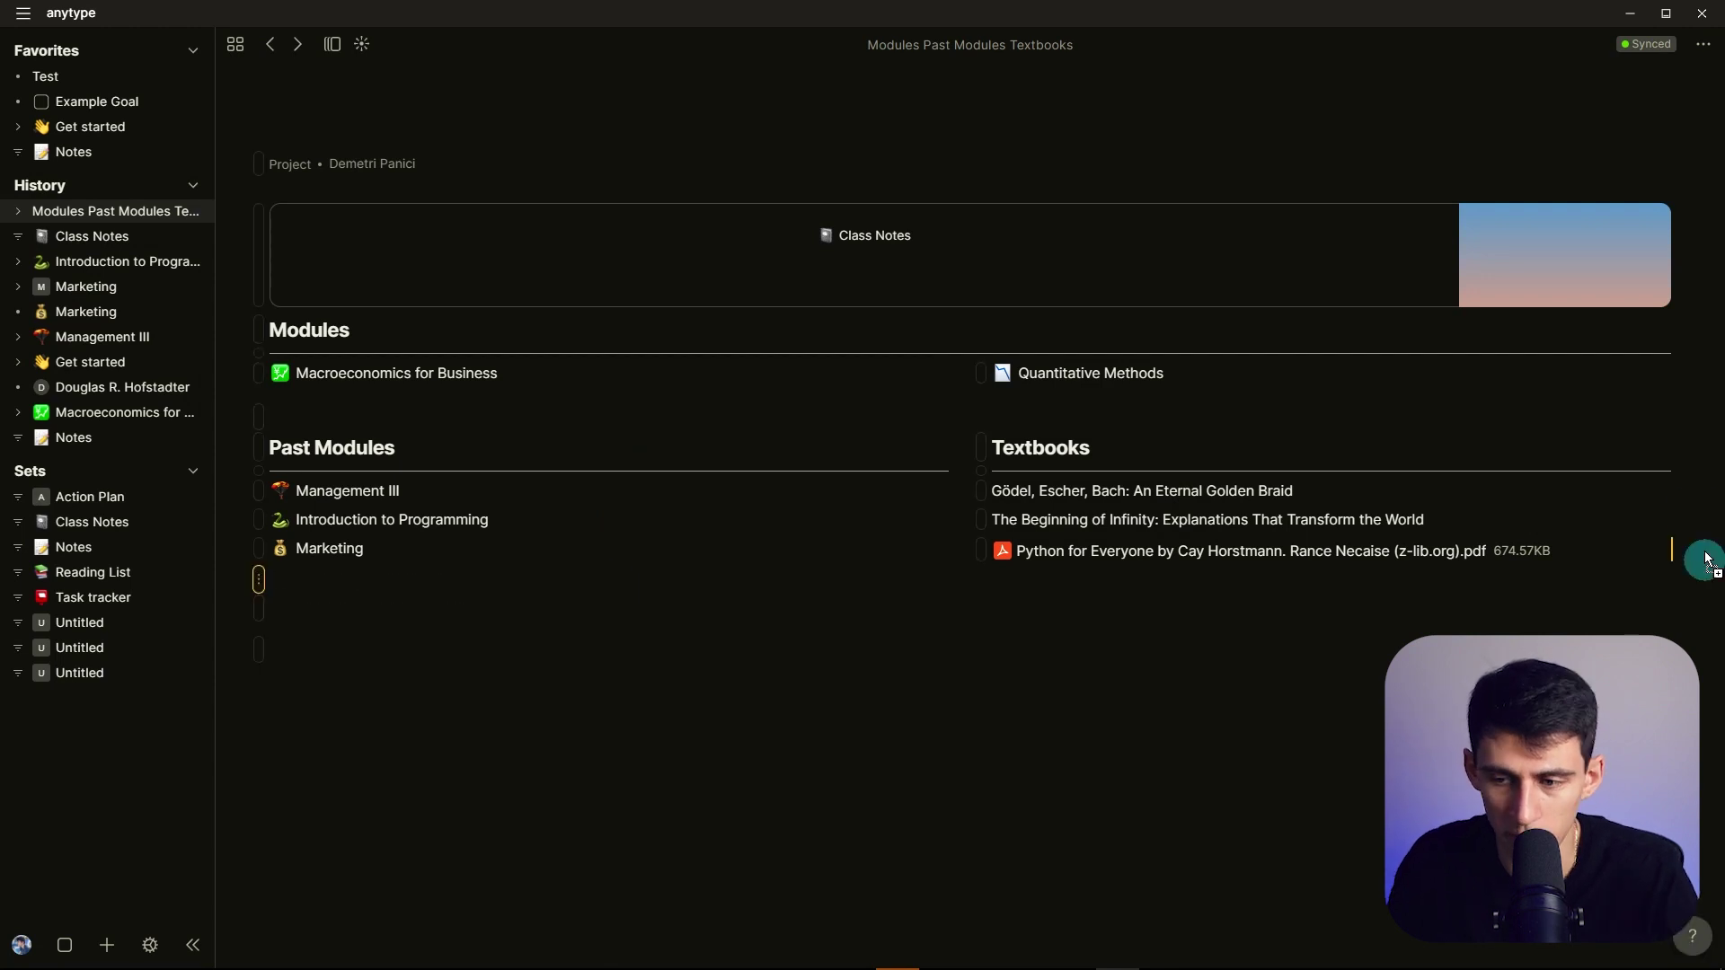
{"action": "left_click_drag", "start_coordinate": [1705, 555], "coordinate": [1001, 443]}
{"action": "left_click", "coordinate": [1704, 44]}
{"action": "left_click", "coordinate": [1033, 101]}
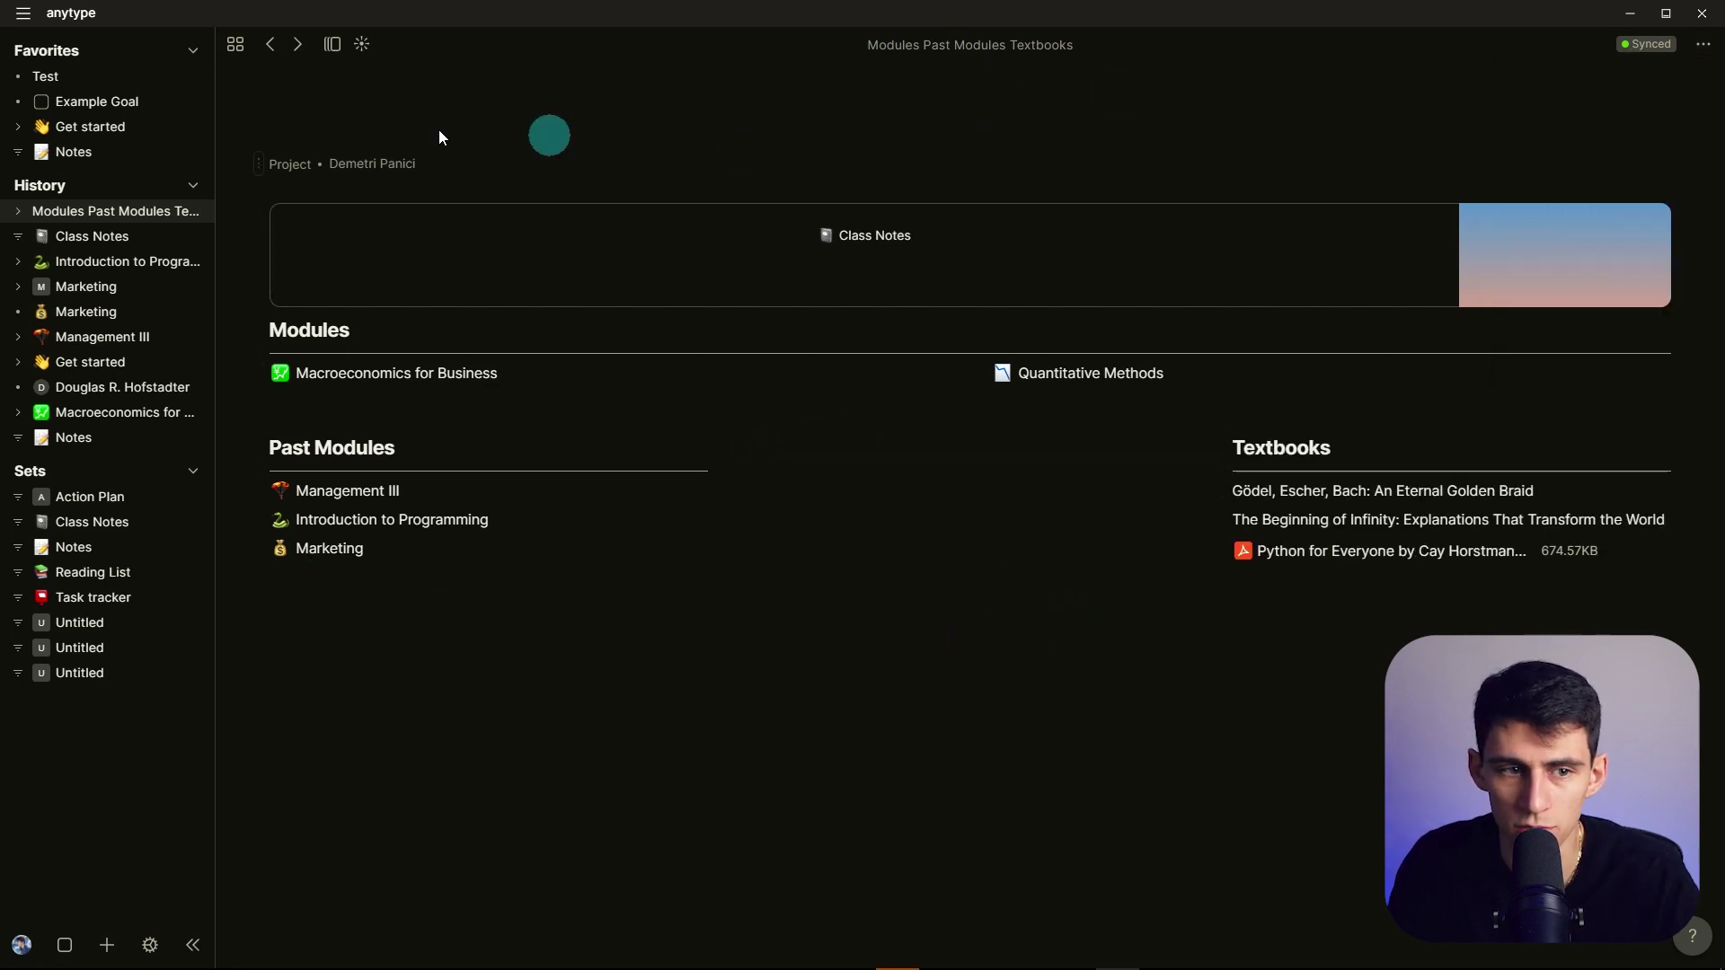
- Set the page's layout width to 70%
{"action": "left_click", "coordinate": [329, 132]}
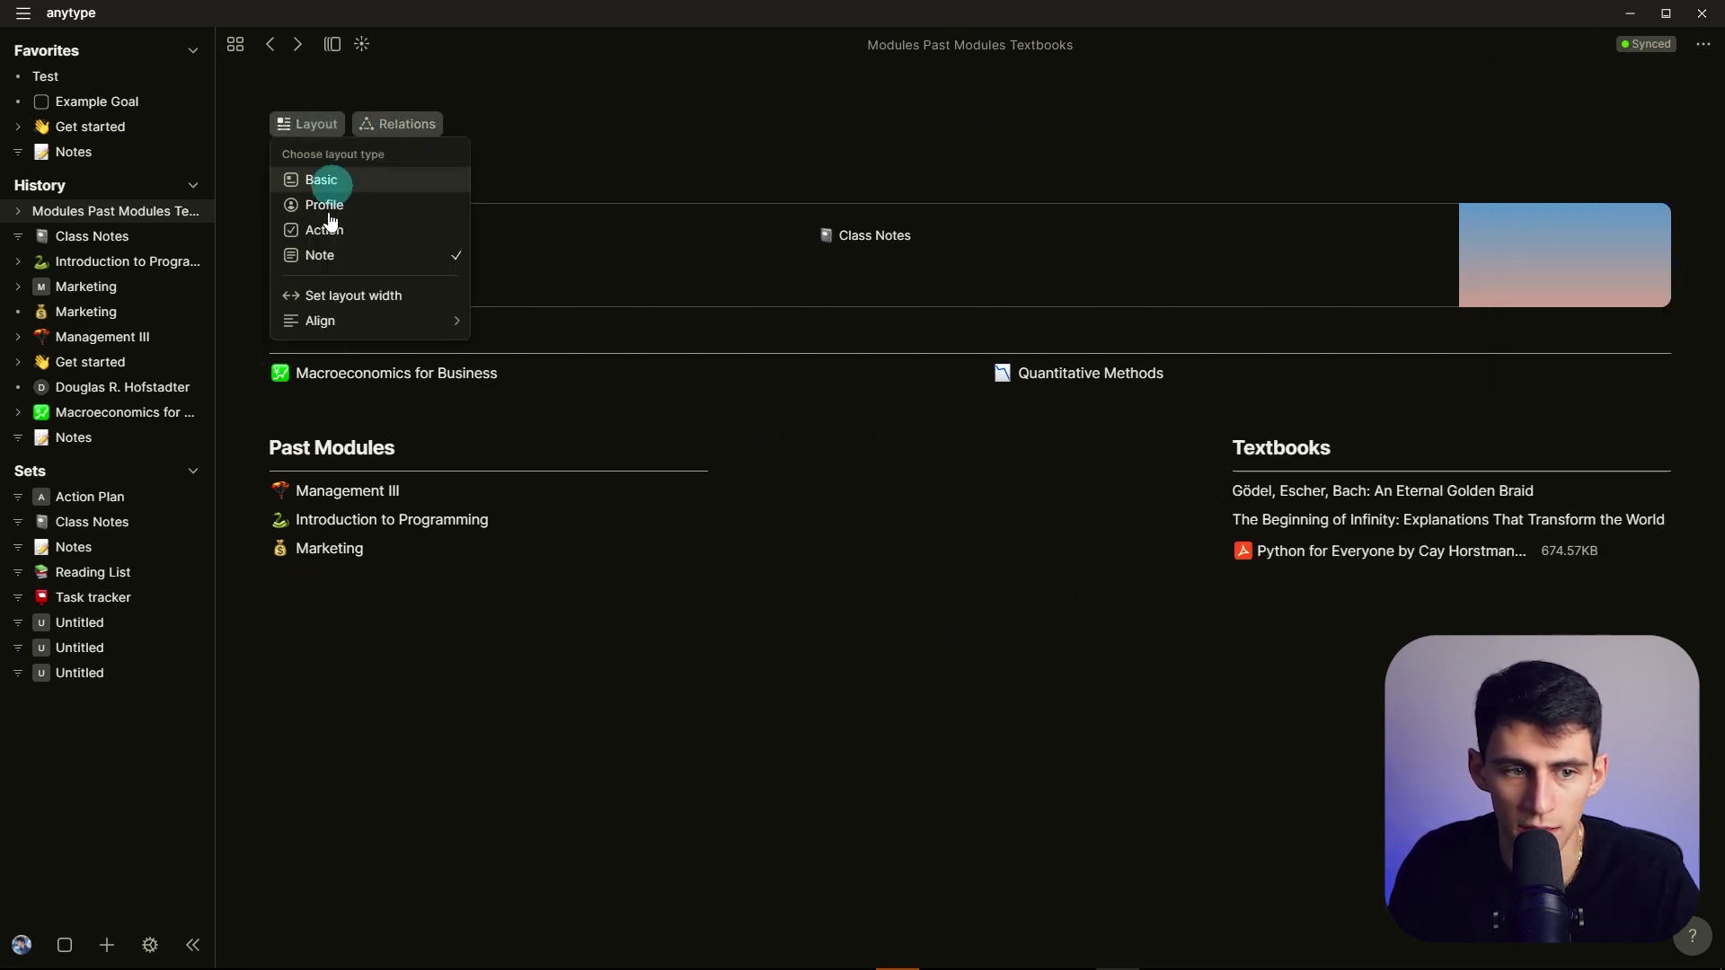
{"action": "left_click", "coordinate": [329, 294]}
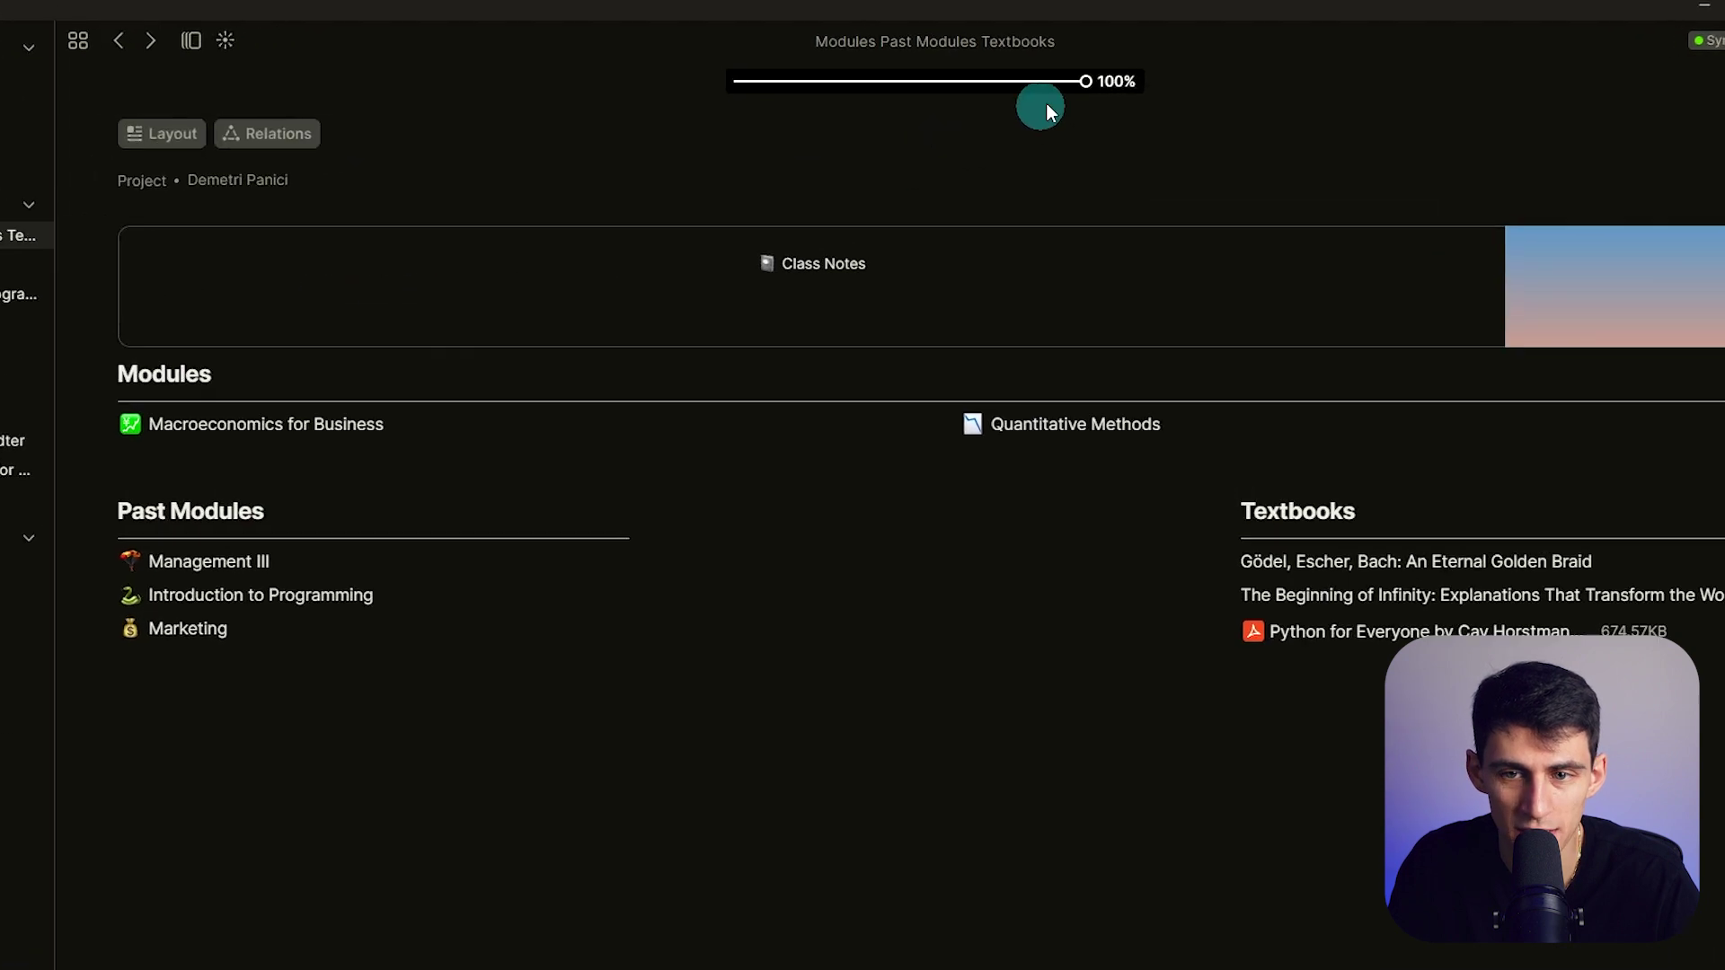
{"action": "left_click_drag", "start_coordinate": [1046, 102], "coordinate": [973, 83]}
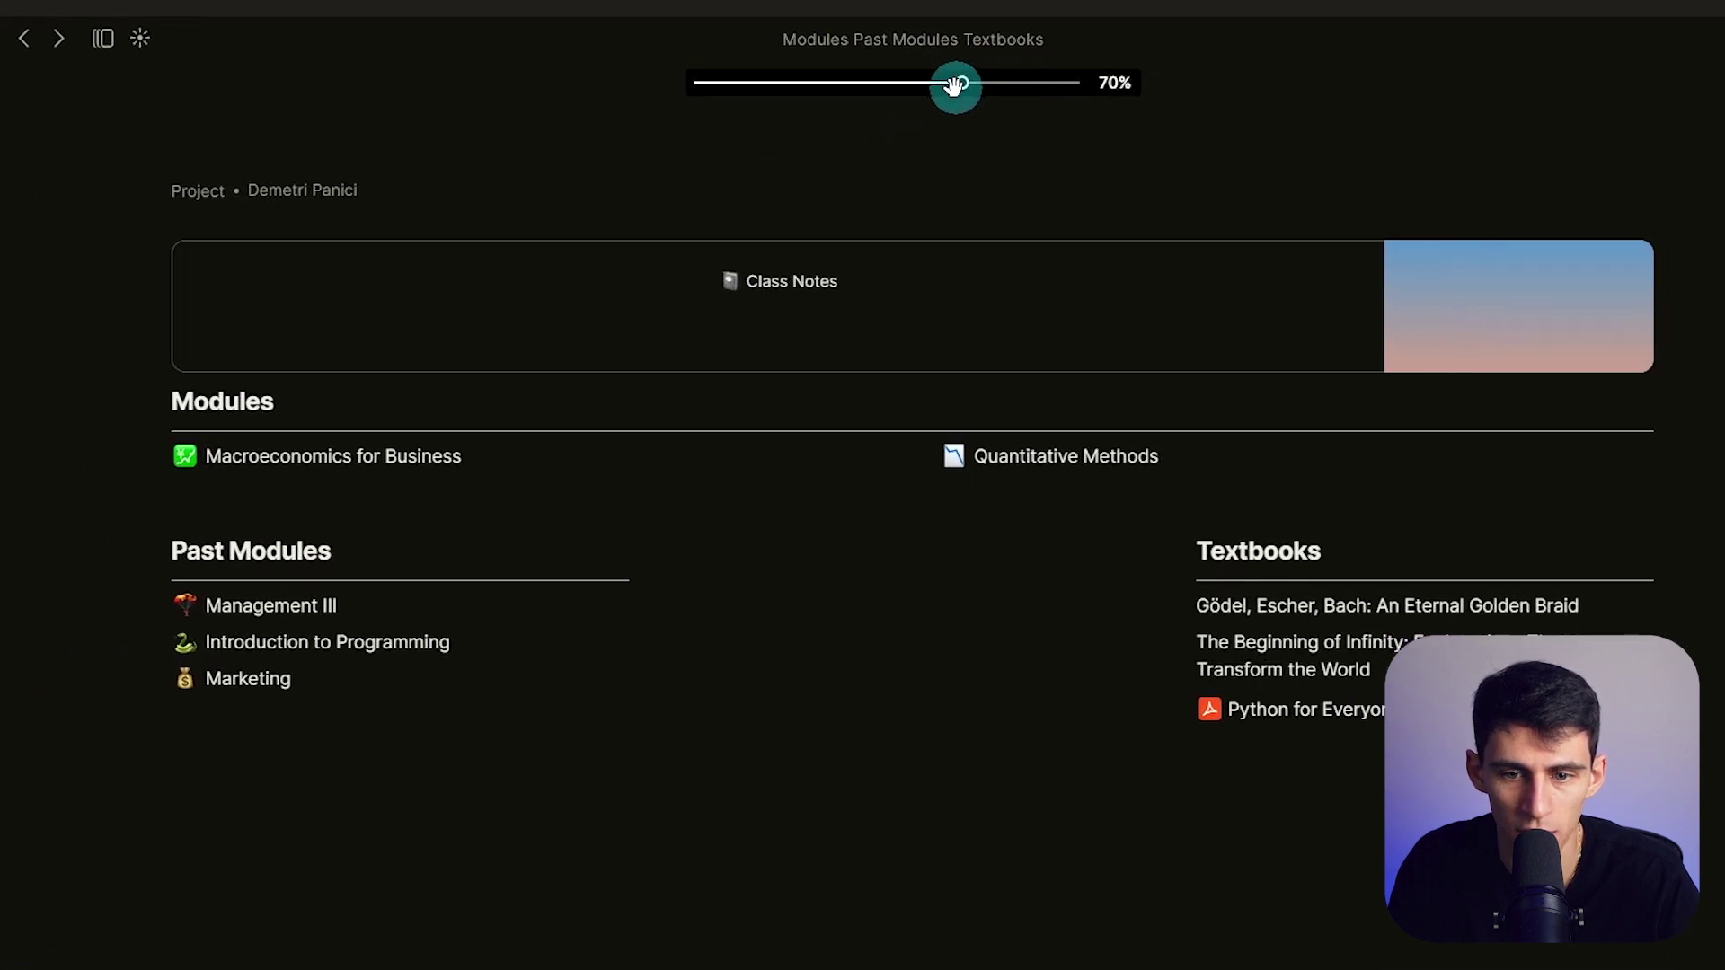
- Set the page's layout alignment to center and reopen its layout options
{"action": "left_click", "coordinate": [300, 147]}
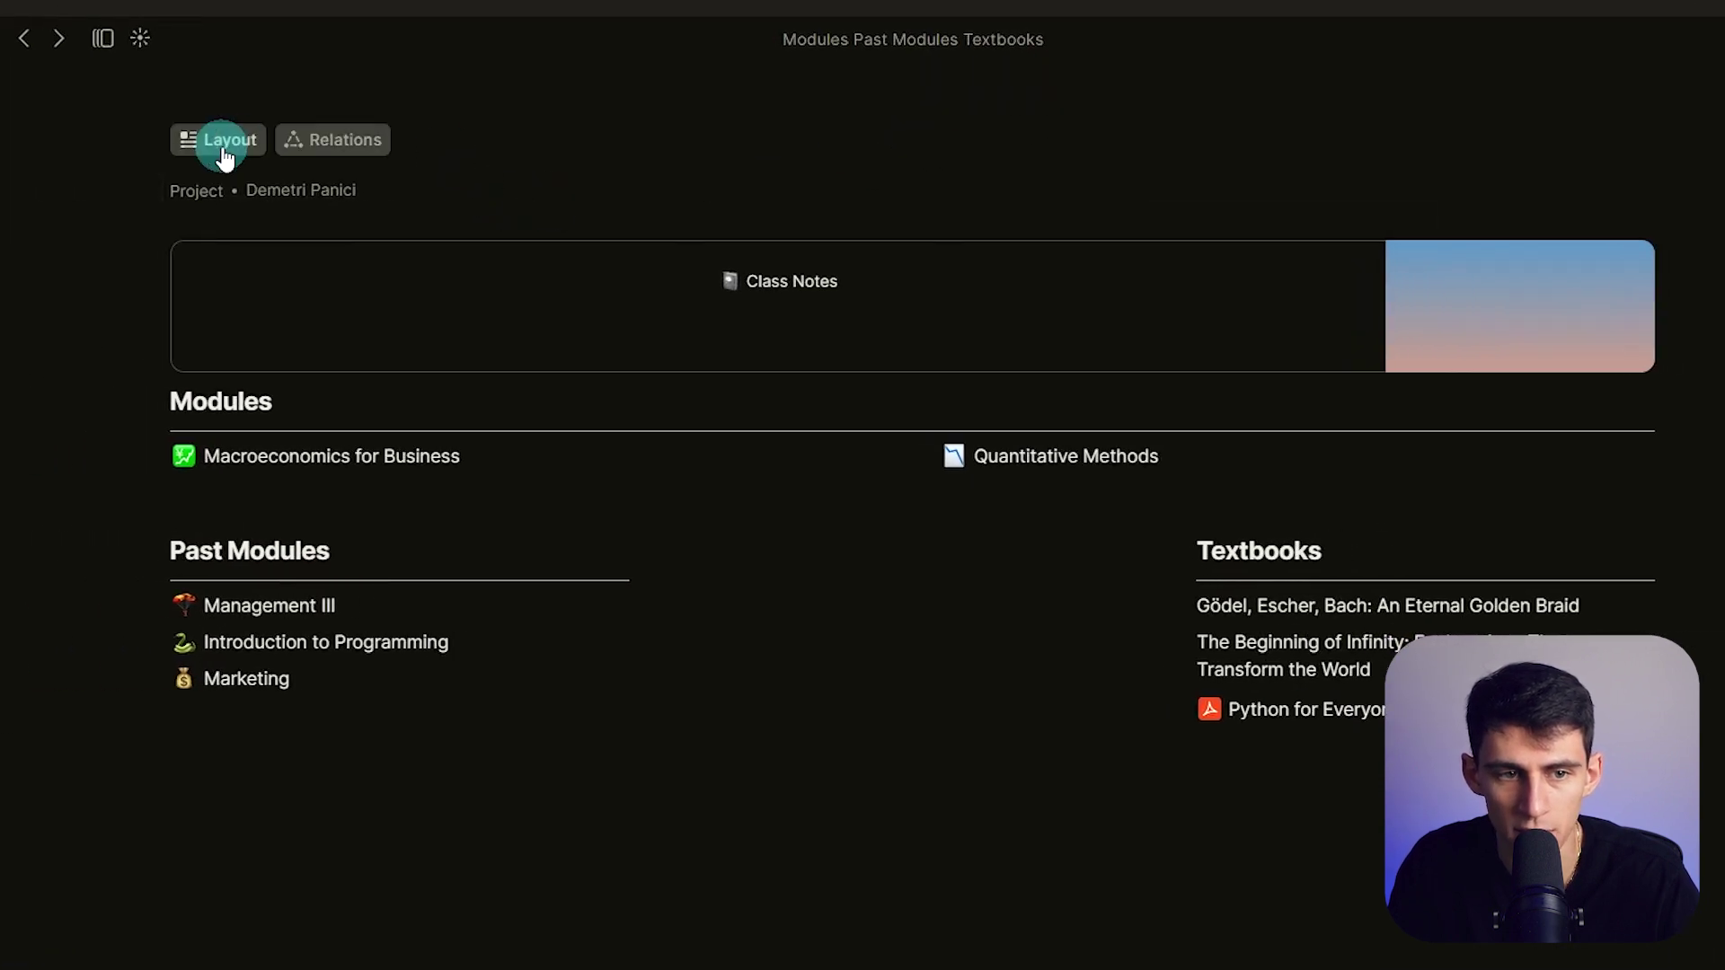
{"action": "mouse_move", "coordinate": [270, 386]}
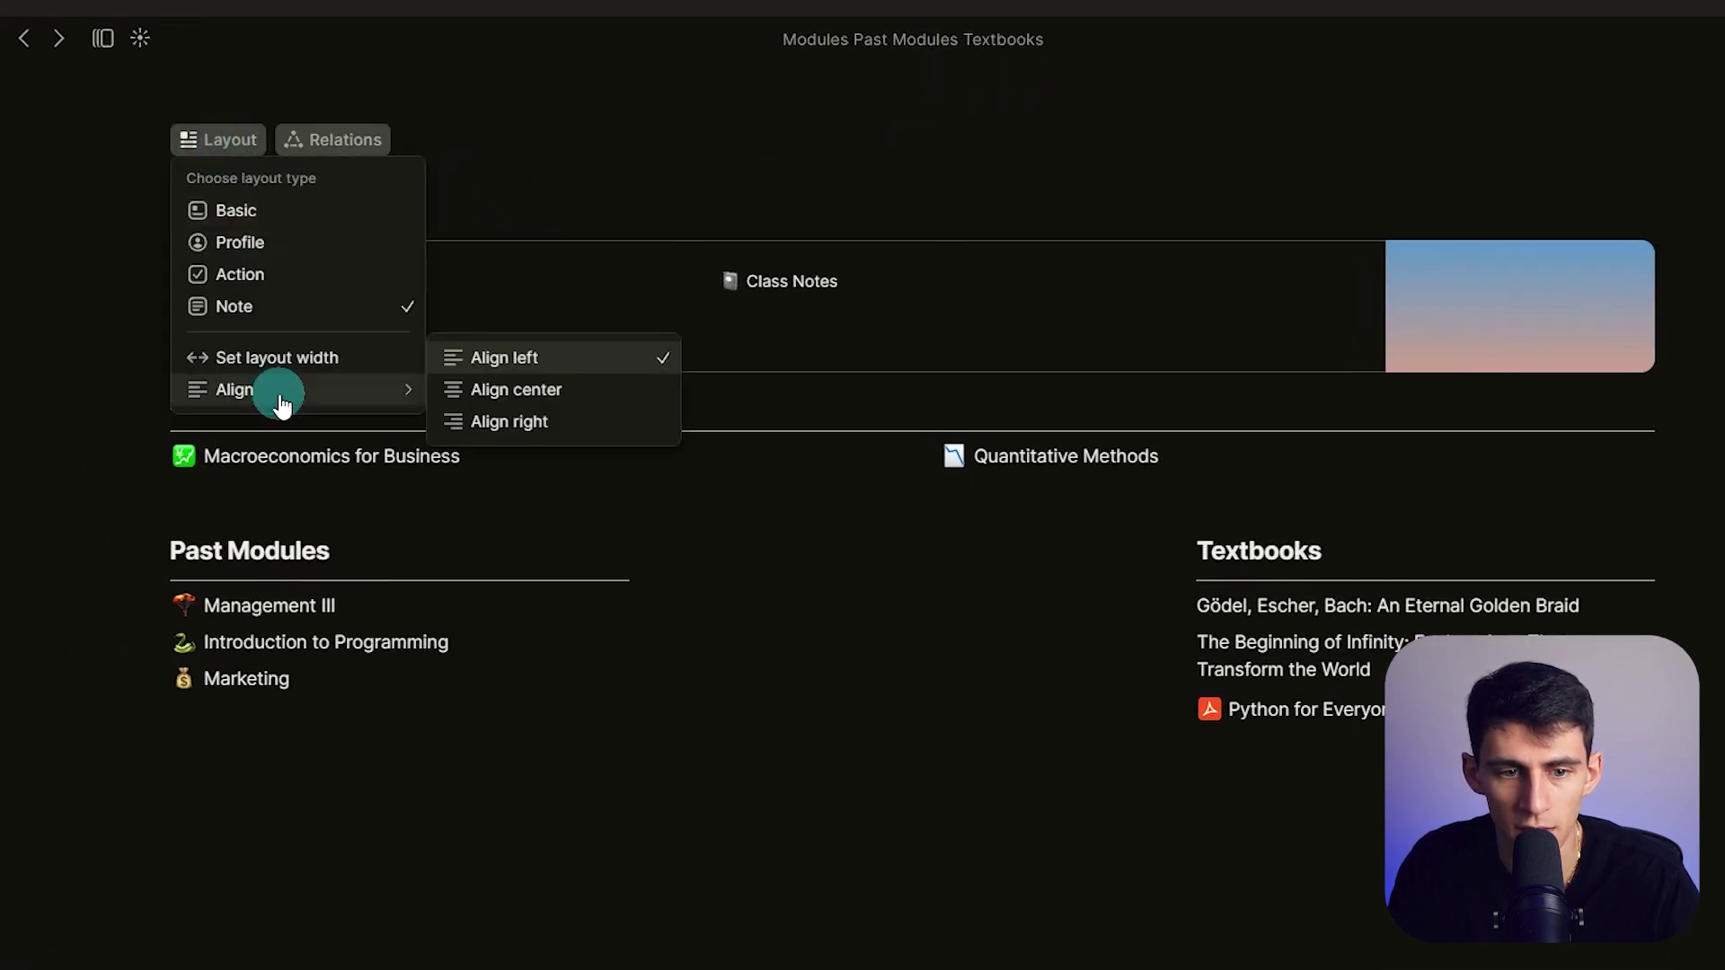
{"action": "left_click", "coordinate": [629, 392]}
{"action": "left_click", "coordinate": [162, 189]}
{"action": "left_click", "coordinate": [237, 174]}
{"action": "left_click", "coordinate": [849, 144]}
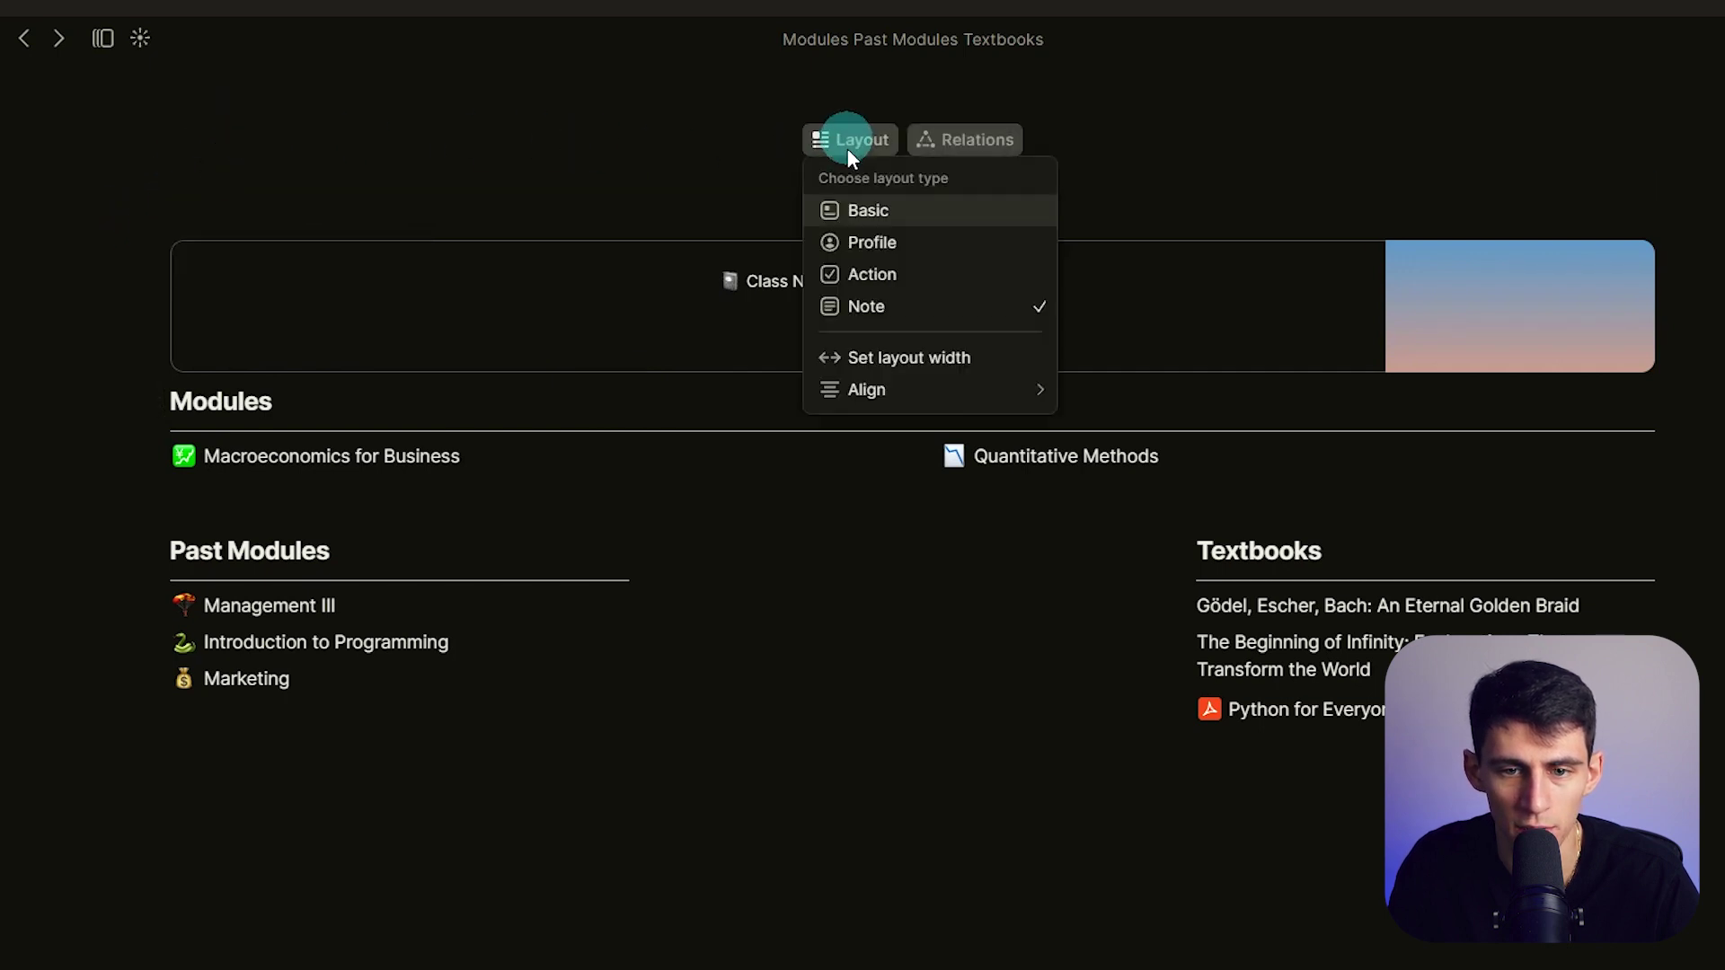